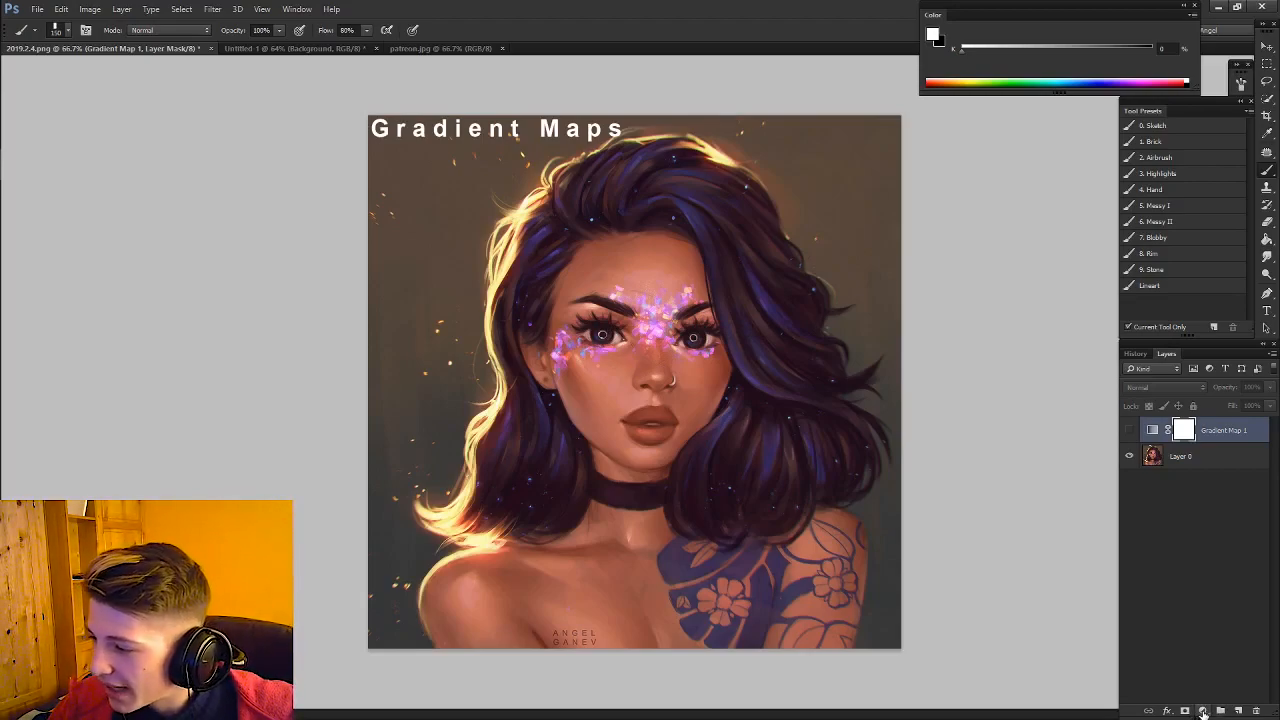
Step: Add a Gradient Map adjustment layer above Gradient Map 1 and open its gradient for editing
{"action": "left_click", "coordinate": [1203, 711]}
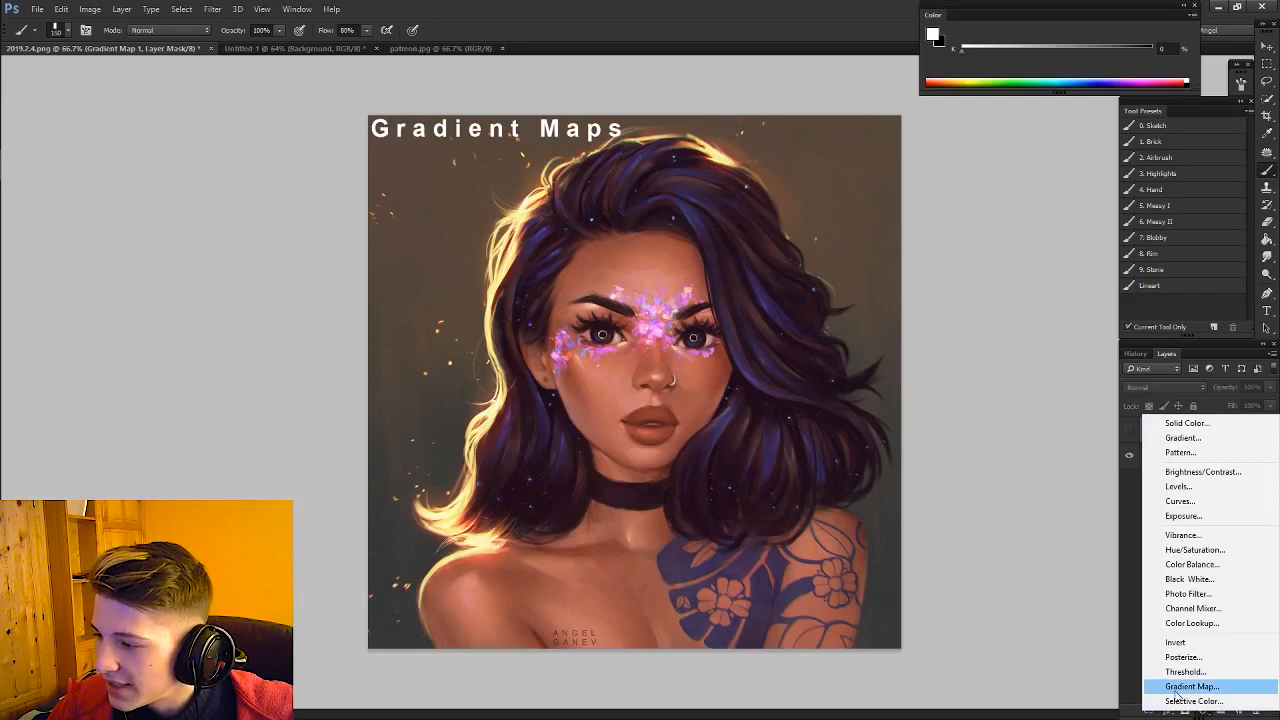
{"action": "left_click", "coordinate": [1185, 687]}
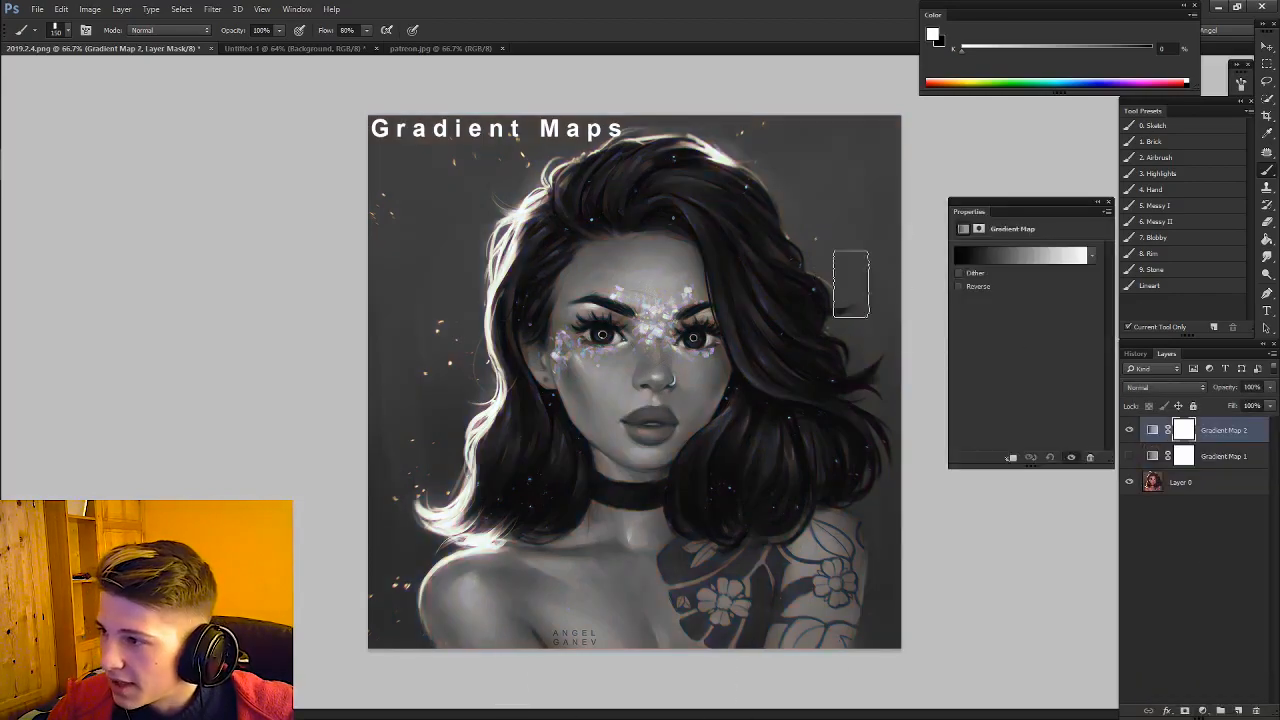
{"action": "left_click", "coordinate": [1003, 254]}
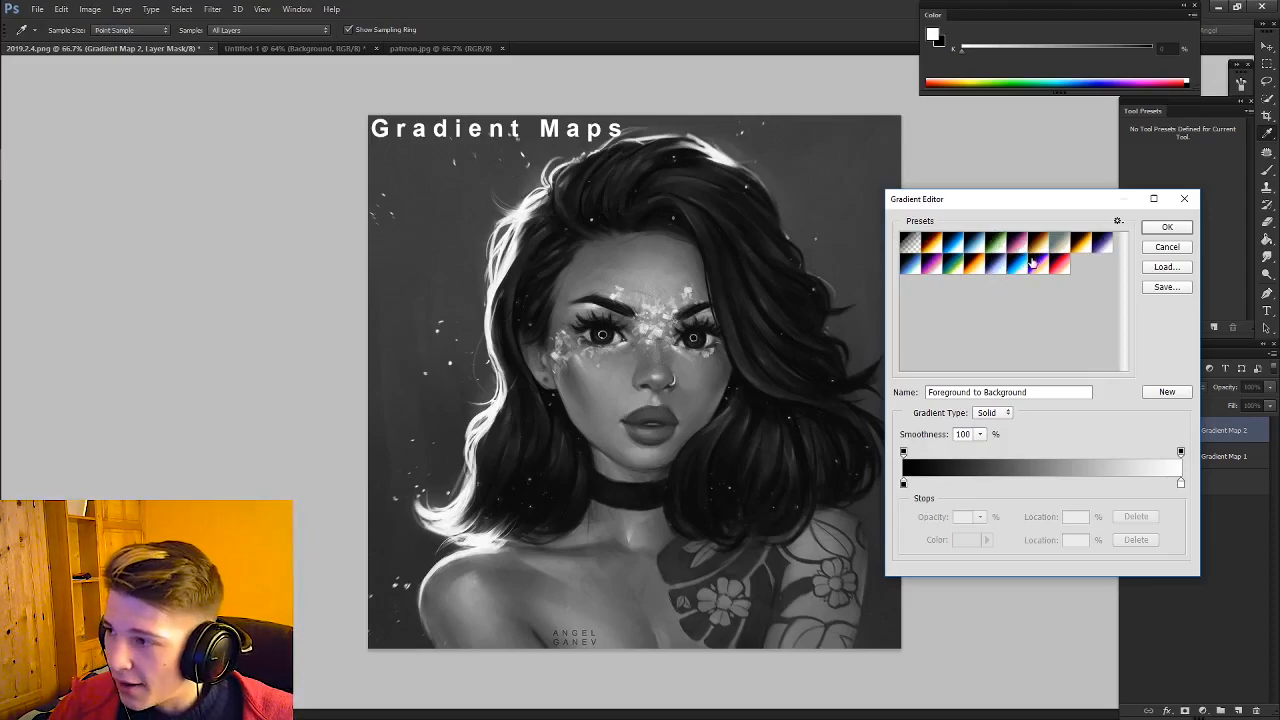
Step: Try several gradient presets on the portrait, including Unicorn and the black-to-orange one, ending on the navy-to-lavender preset
{"action": "left_click", "coordinate": [1038, 261]}
{"action": "left_click", "coordinate": [1019, 261]}
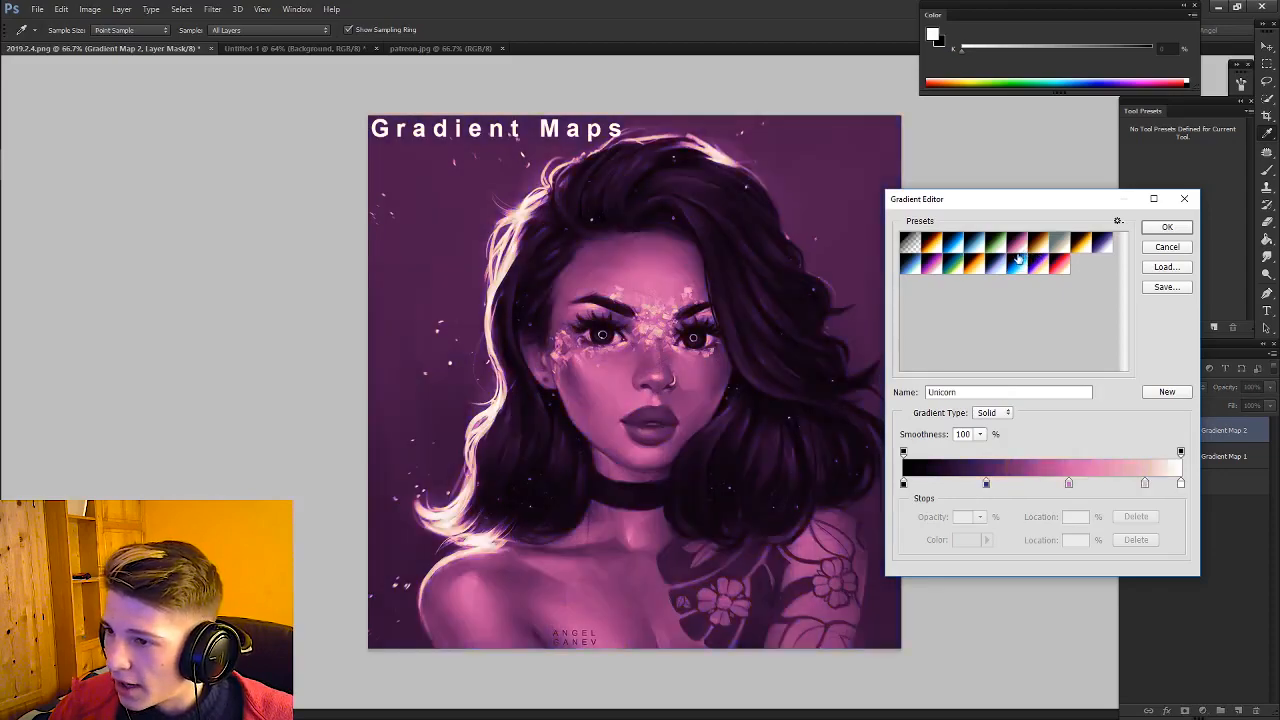
{"action": "left_click", "coordinate": [962, 259]}
{"action": "left_click", "coordinate": [1015, 241]}
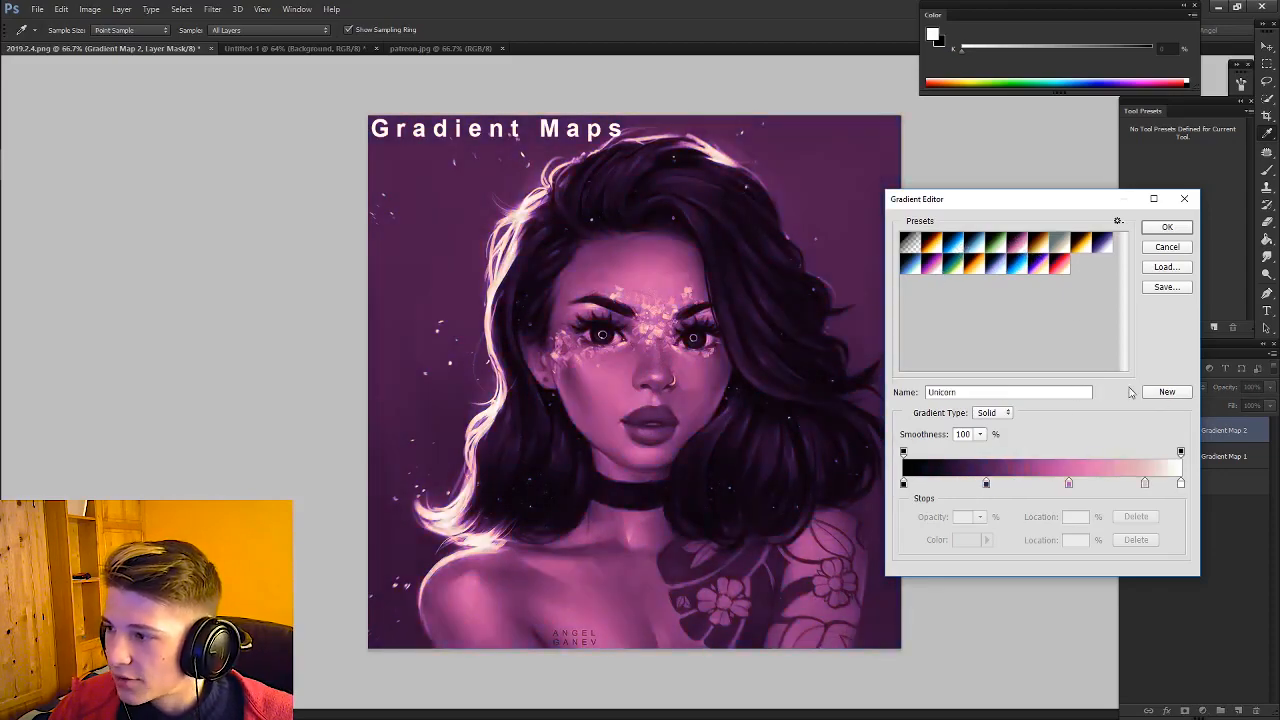
{"action": "left_click", "coordinate": [974, 260]}
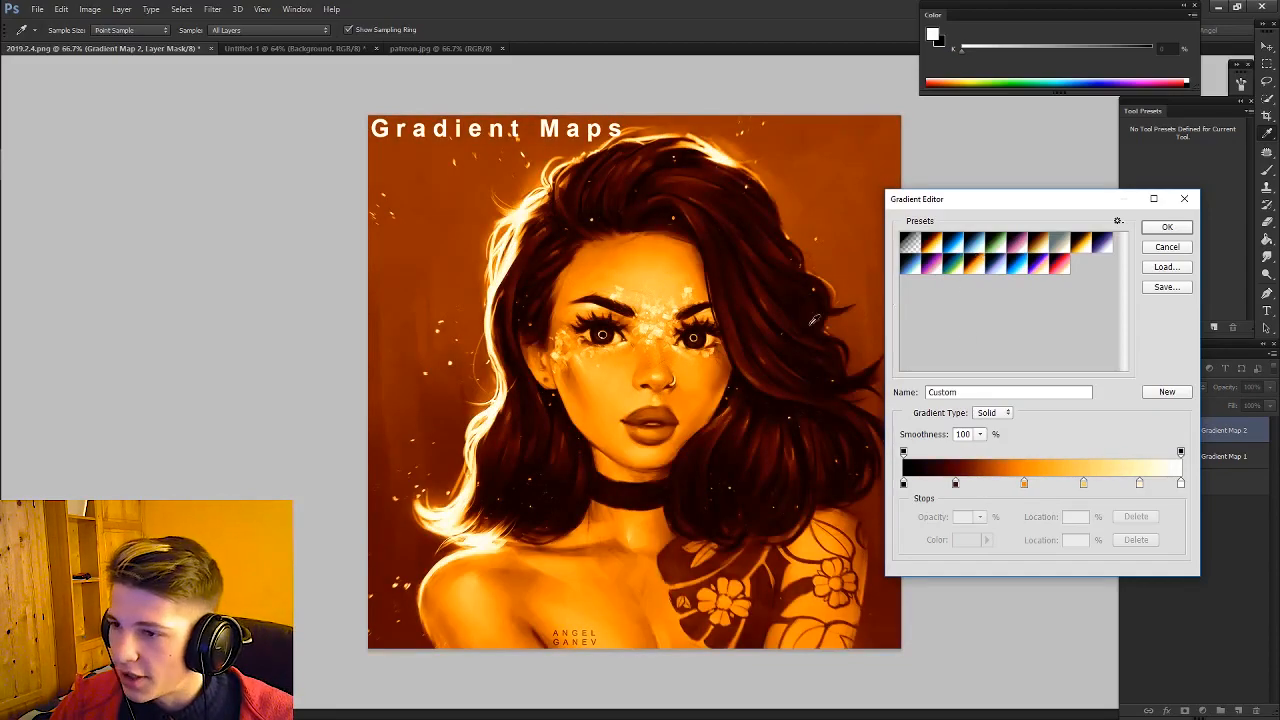
{"action": "left_click", "coordinate": [995, 268]}
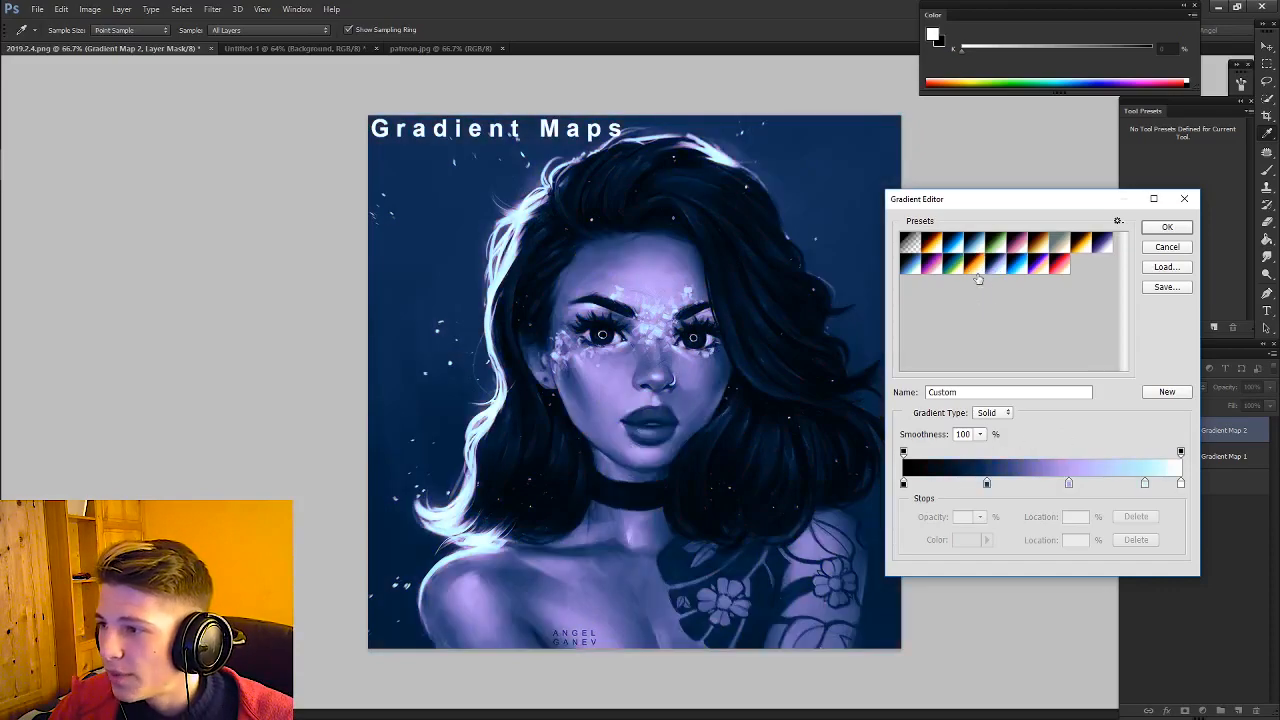
Step: Examine the lavender, black and white color stops of the gradient to compare midtones, shadows and highlights
{"action": "left_click", "coordinate": [1069, 486]}
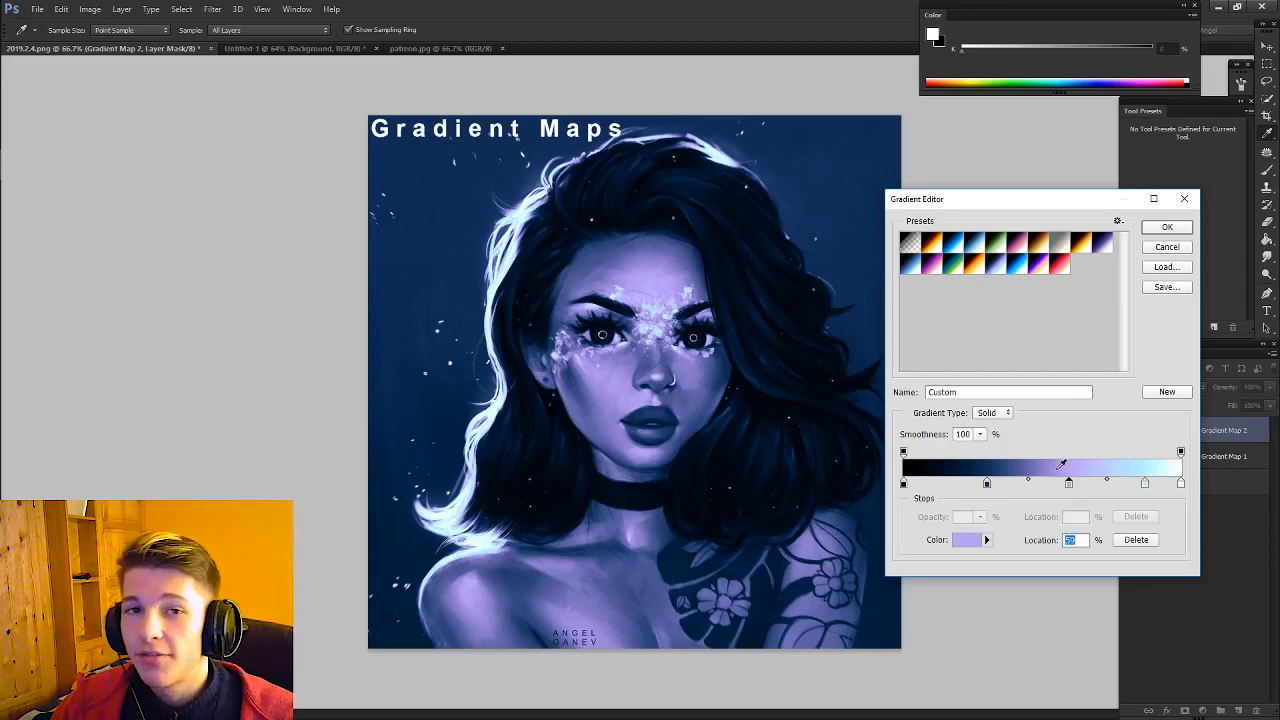
{"action": "left_click", "coordinate": [903, 484]}
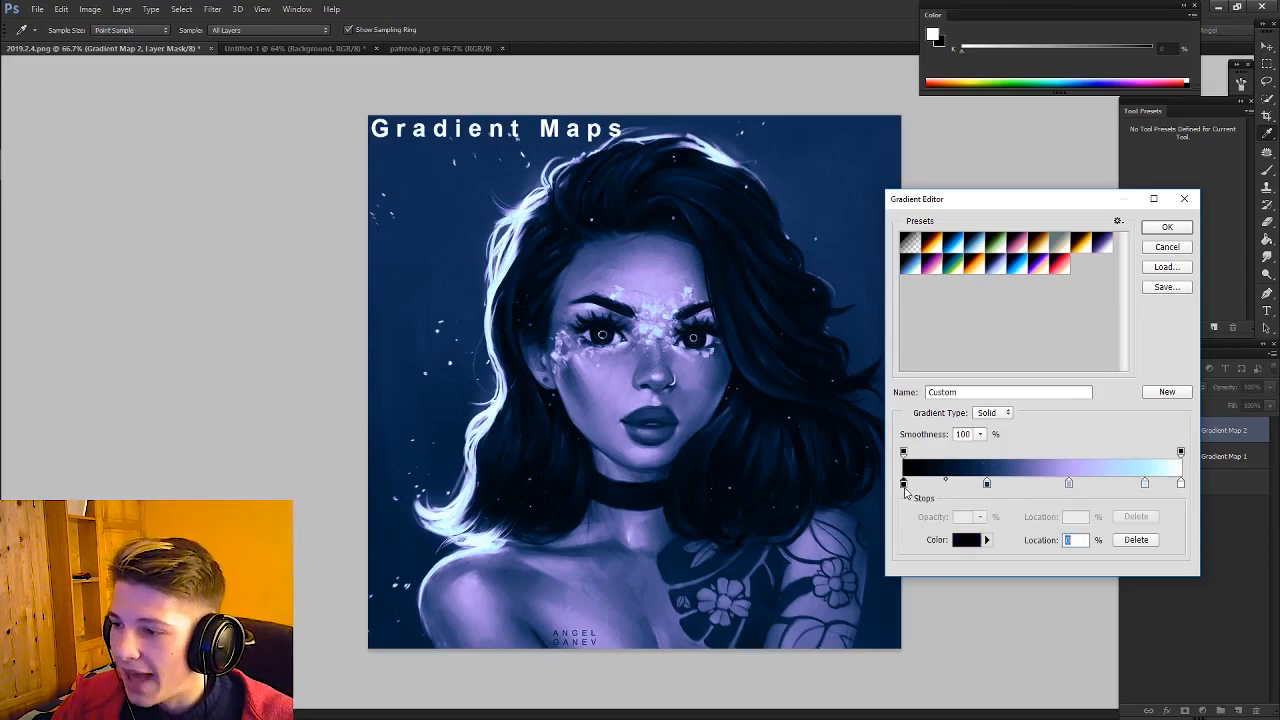
{"action": "left_click", "coordinate": [1181, 484]}
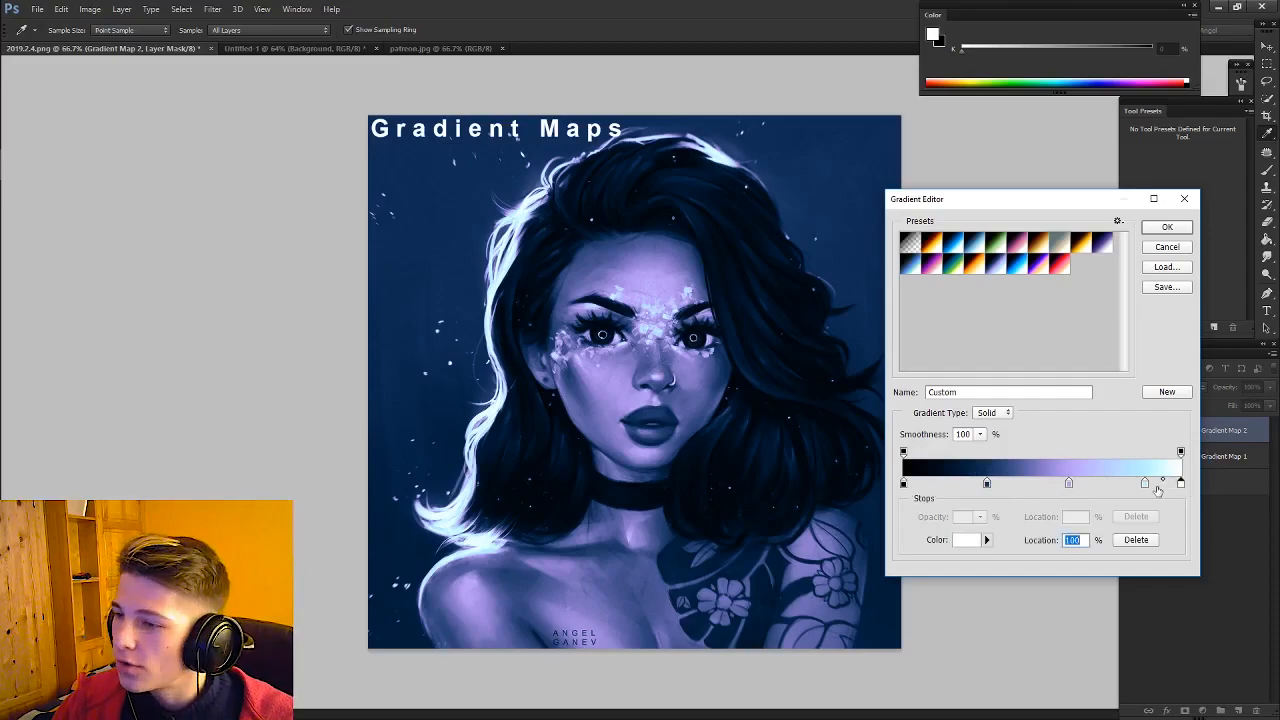
{"action": "left_click", "coordinate": [903, 484]}
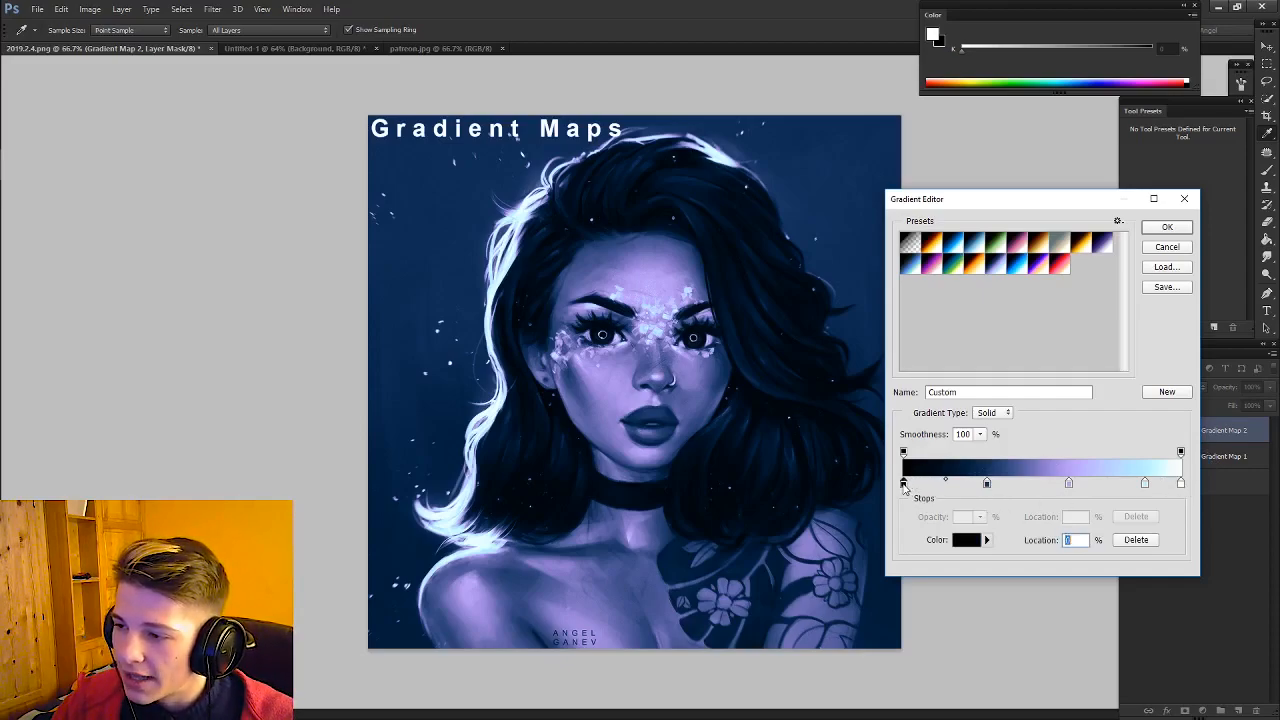
{"action": "left_click", "coordinate": [1182, 485]}
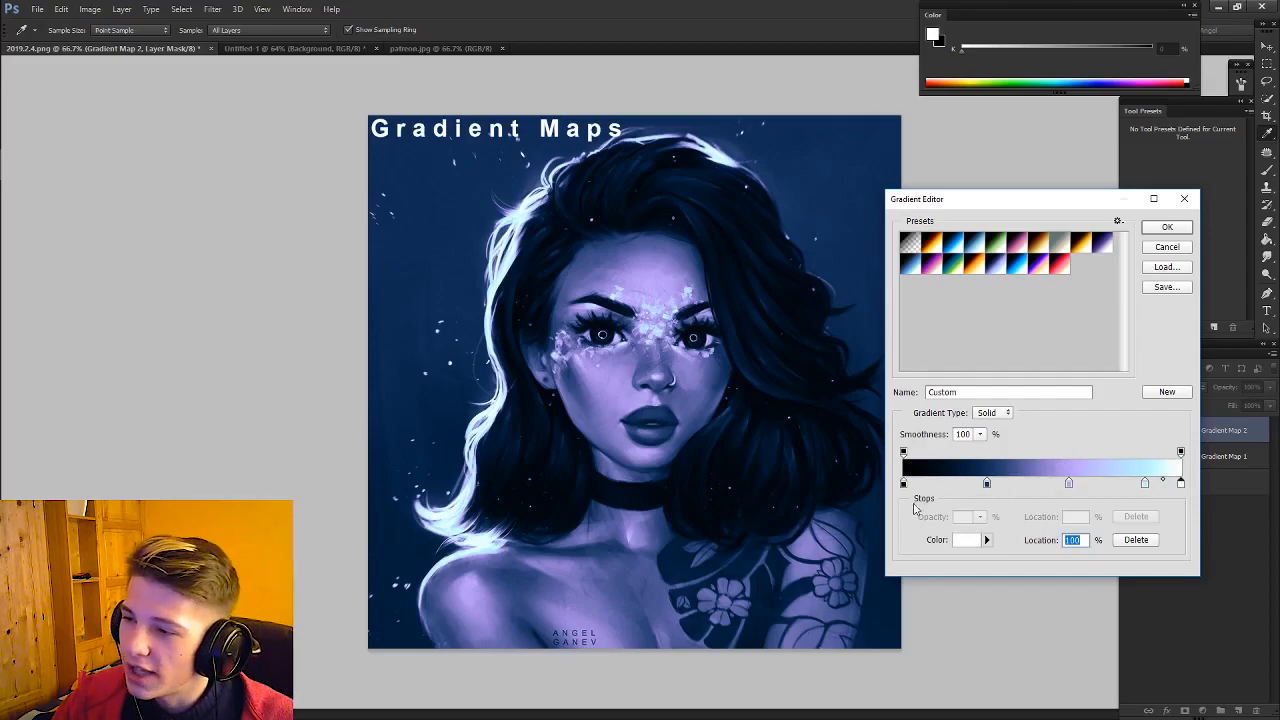
Step: Move the lavender stop to 56% and recolor it pink with e44bc9
{"action": "mouse_move", "coordinate": [1068, 486]}
{"action": "left_mouse_down"}
{"action": "mouse_move", "coordinate": [1037, 486]}
{"action": "mouse_move", "coordinate": [1060, 486]}
{"action": "left_mouse_up"}
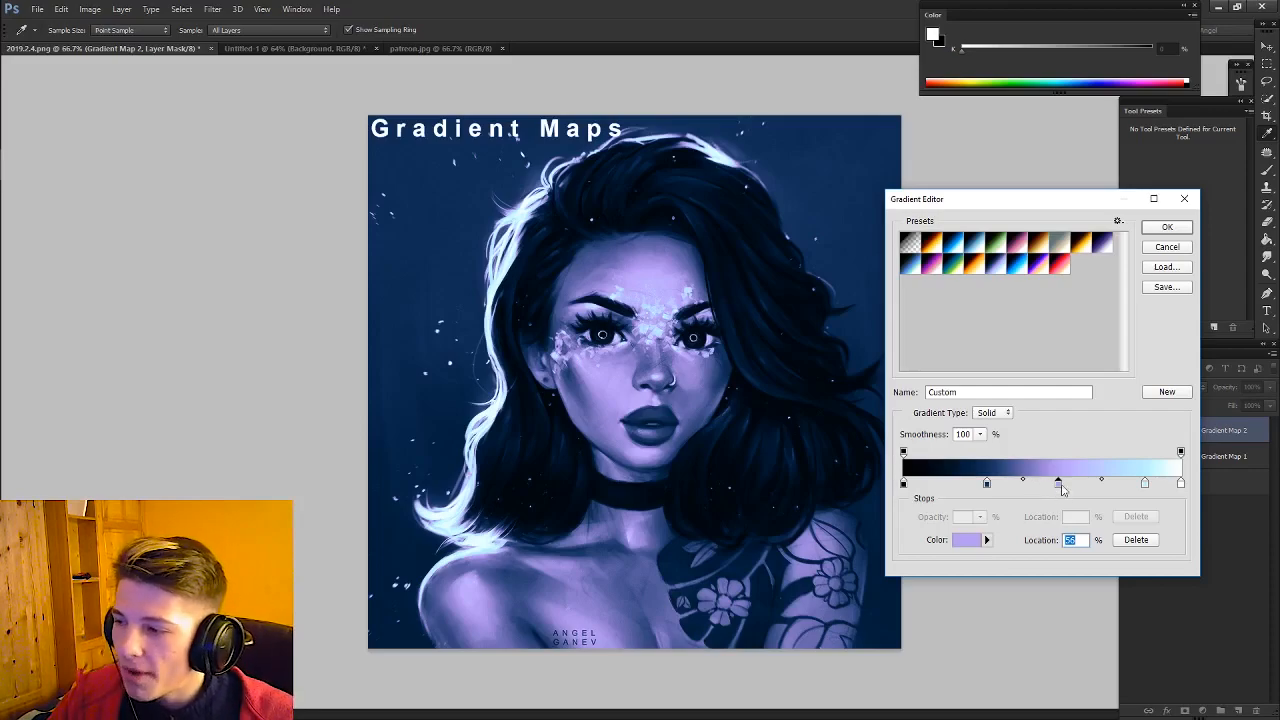
{"action": "left_click", "coordinate": [966, 541]}
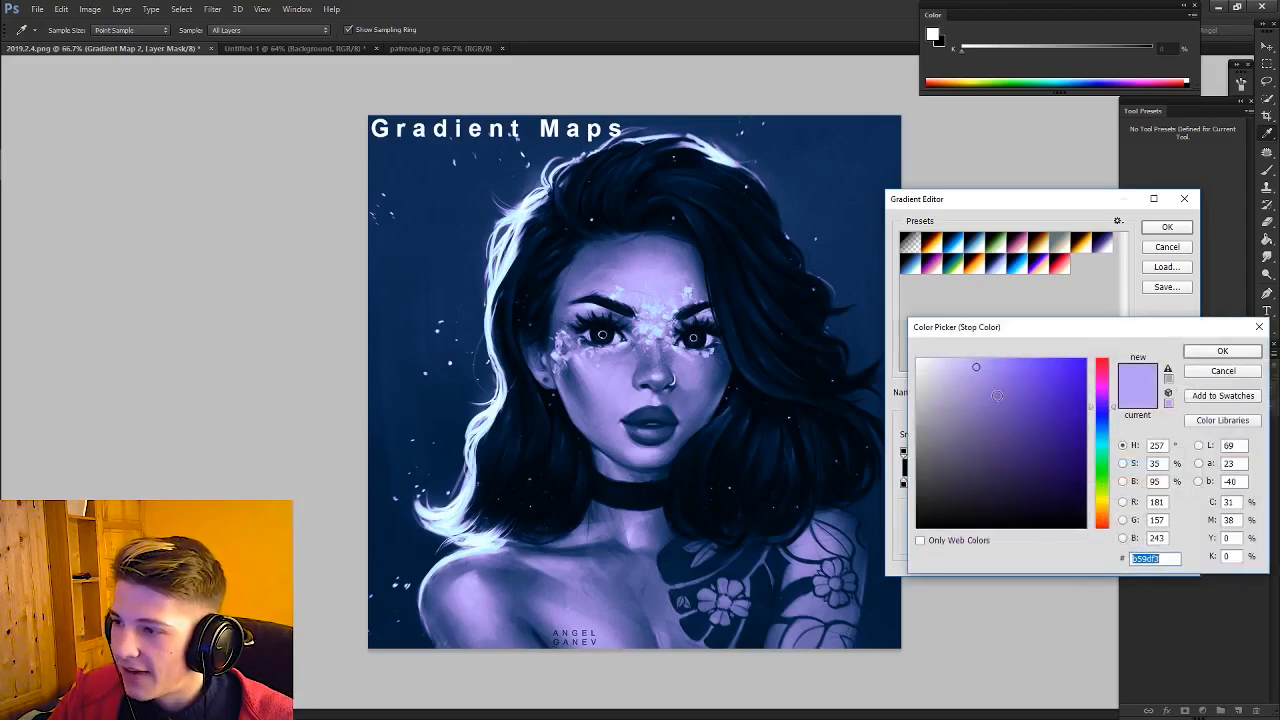
{"action": "left_click", "coordinate": [1102, 384]}
{"action": "left_click", "coordinate": [1058, 388]}
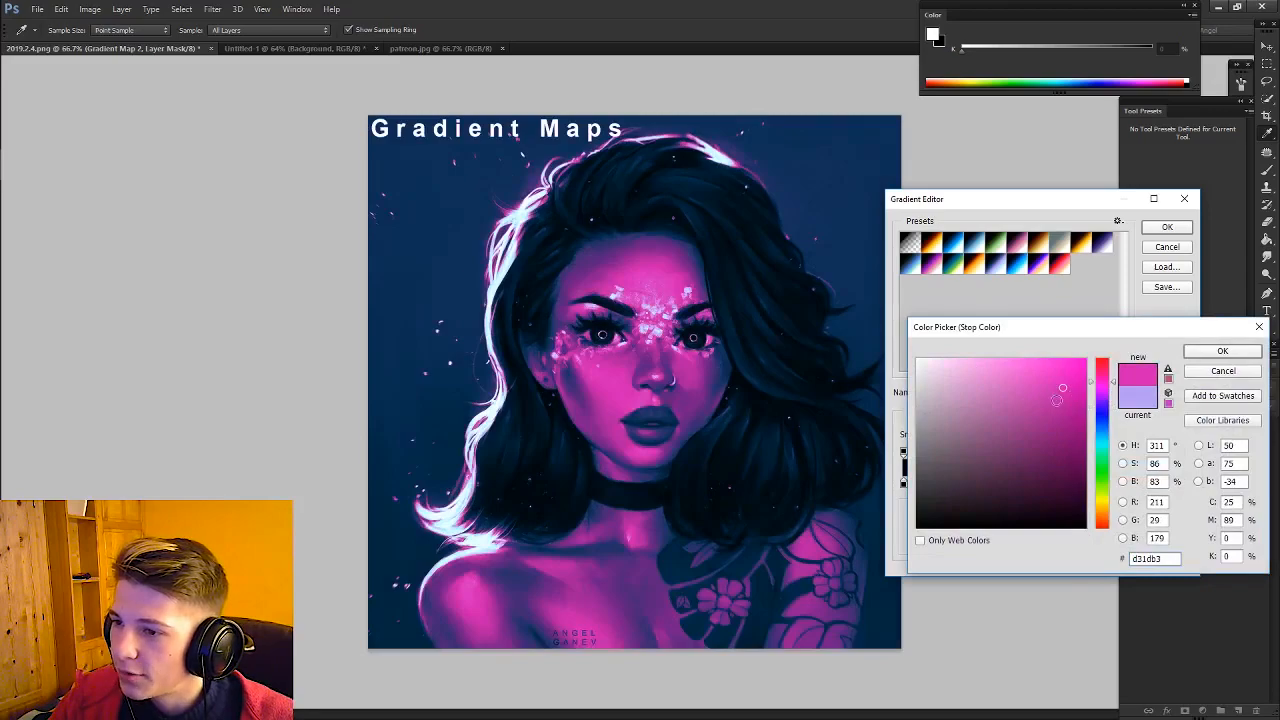
{"action": "left_click", "coordinate": [1025, 391]}
{"action": "left_click", "coordinate": [1030, 377]}
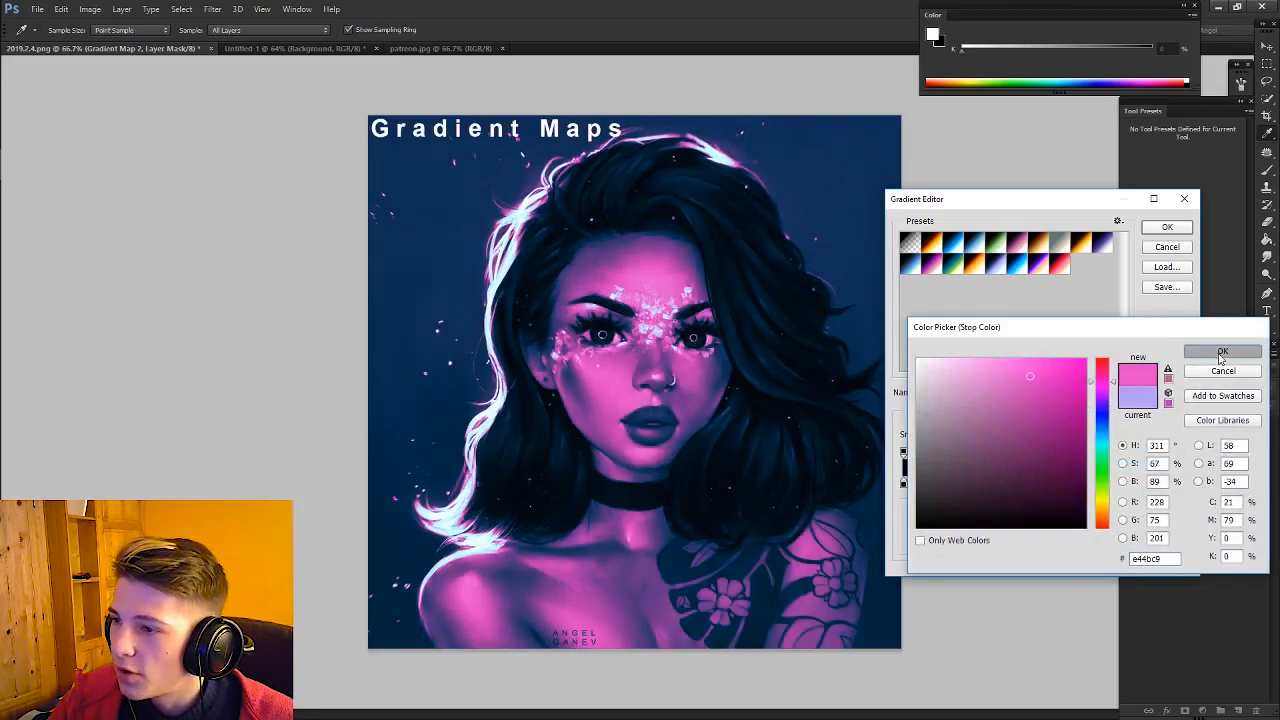
{"action": "left_click", "coordinate": [1222, 351]}
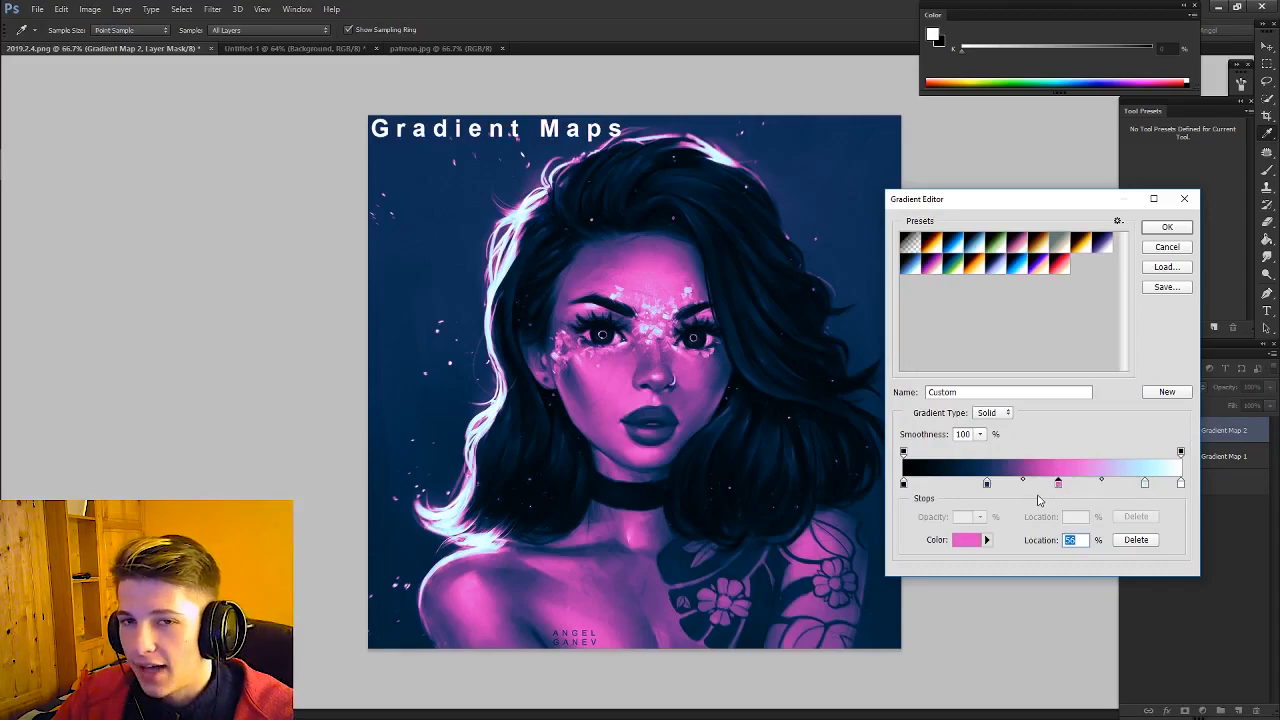
Step: Move the navy stop to 24% and delete the pink stop at 56%
{"action": "mouse_move", "coordinate": [987, 484]}
{"action": "left_mouse_down"}
{"action": "mouse_move", "coordinate": [1035, 484]}
{"action": "mouse_move", "coordinate": [981, 485]}
{"action": "left_mouse_up"}
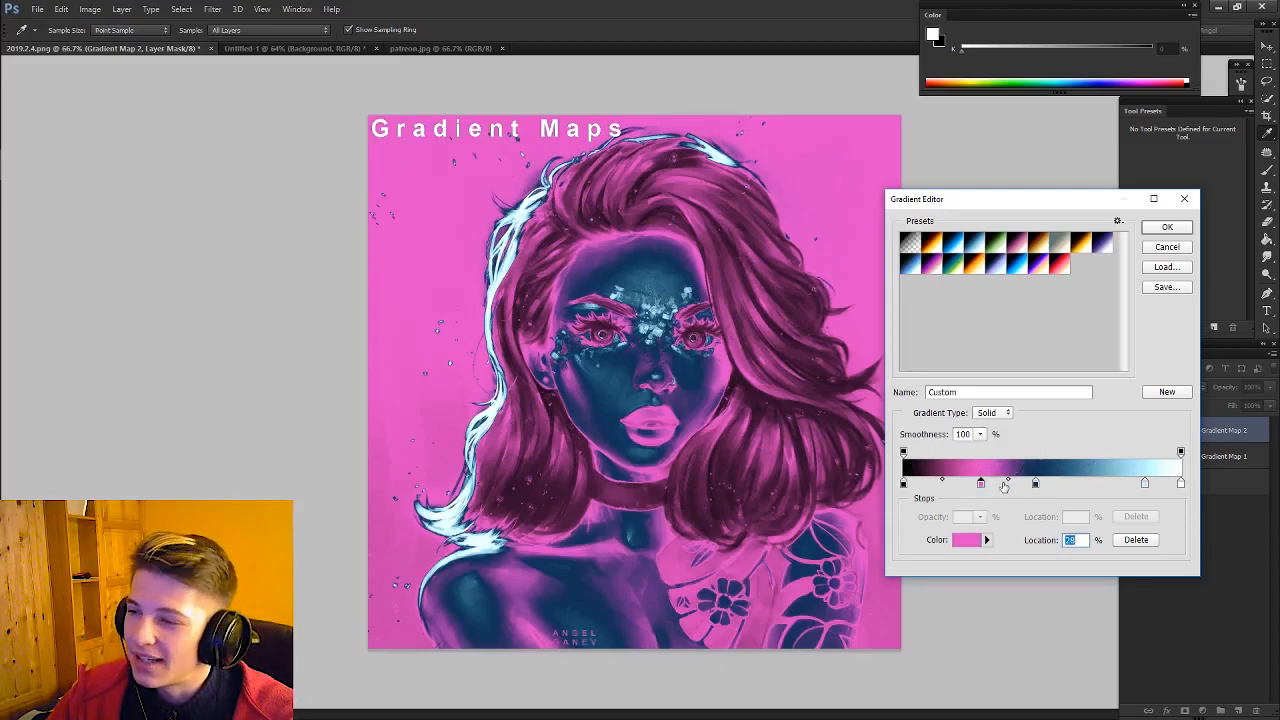
{"action": "mouse_move", "coordinate": [980, 486]}
{"action": "left_mouse_down"}
{"action": "mouse_move", "coordinate": [1058, 487]}
{"action": "mouse_move", "coordinate": [968, 487]}
{"action": "left_mouse_up"}
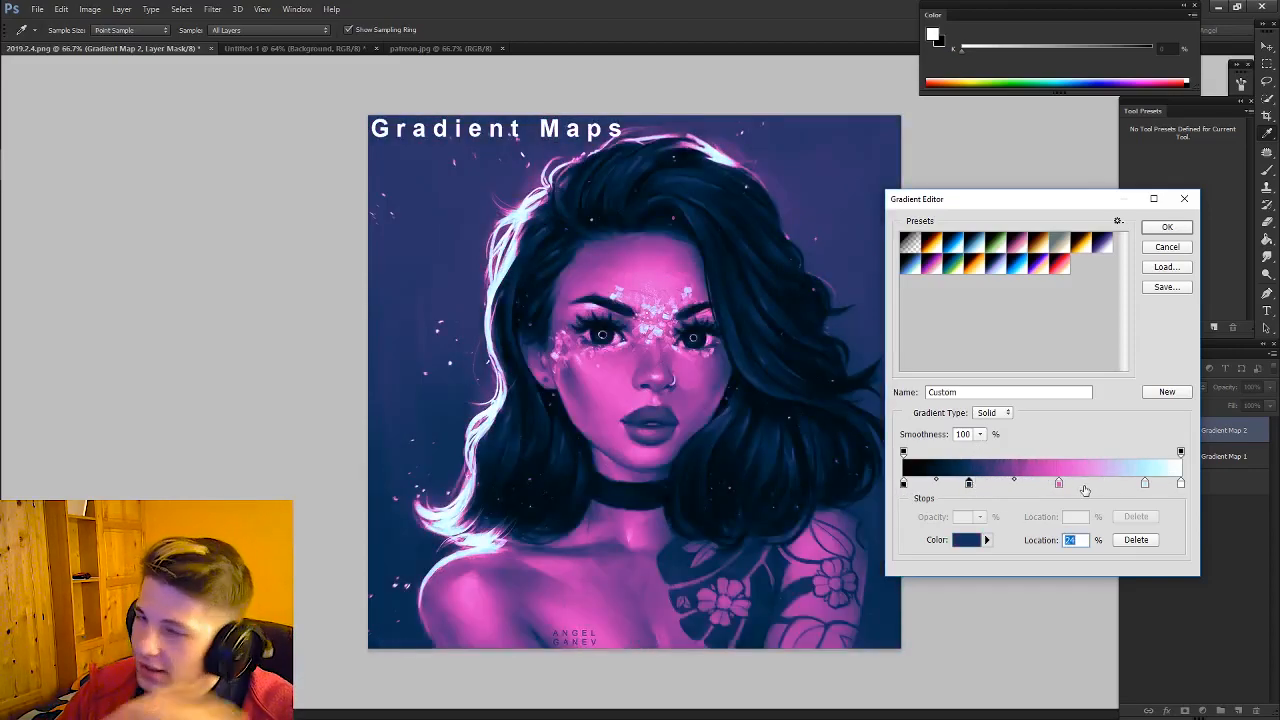
{"action": "left_click", "coordinate": [1060, 485]}
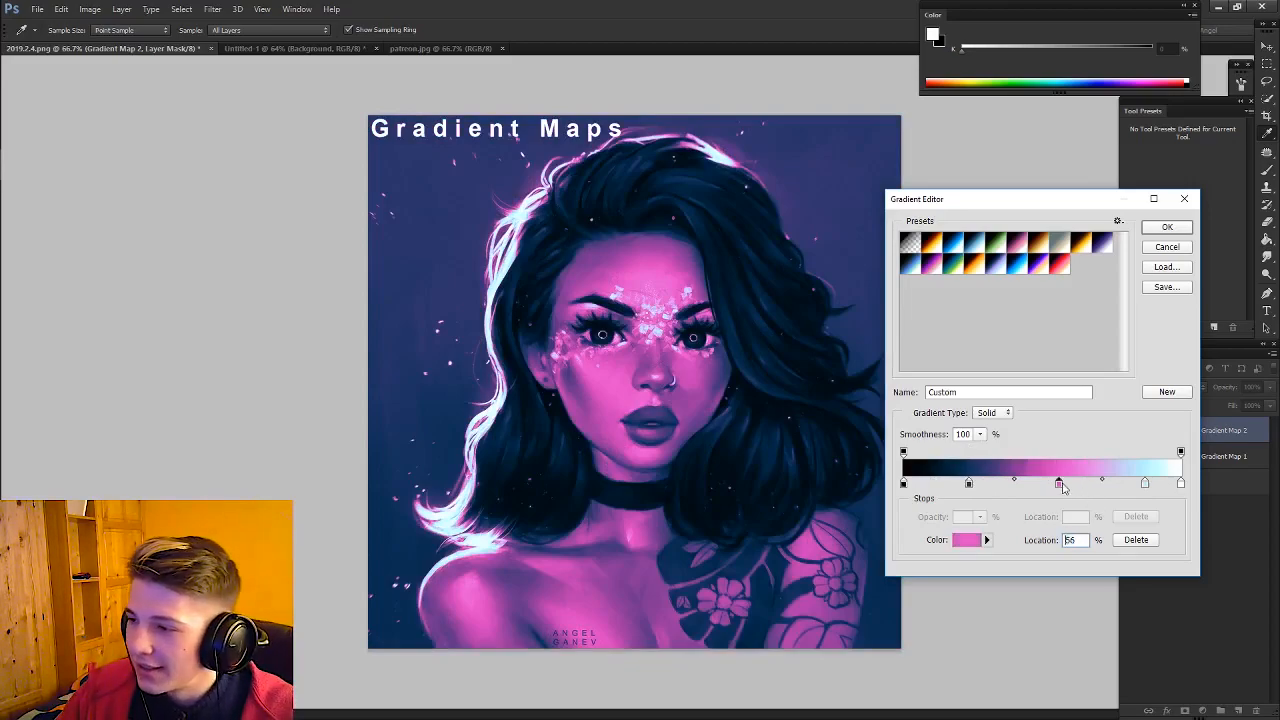
{"action": "left_click", "coordinate": [1136, 540]}
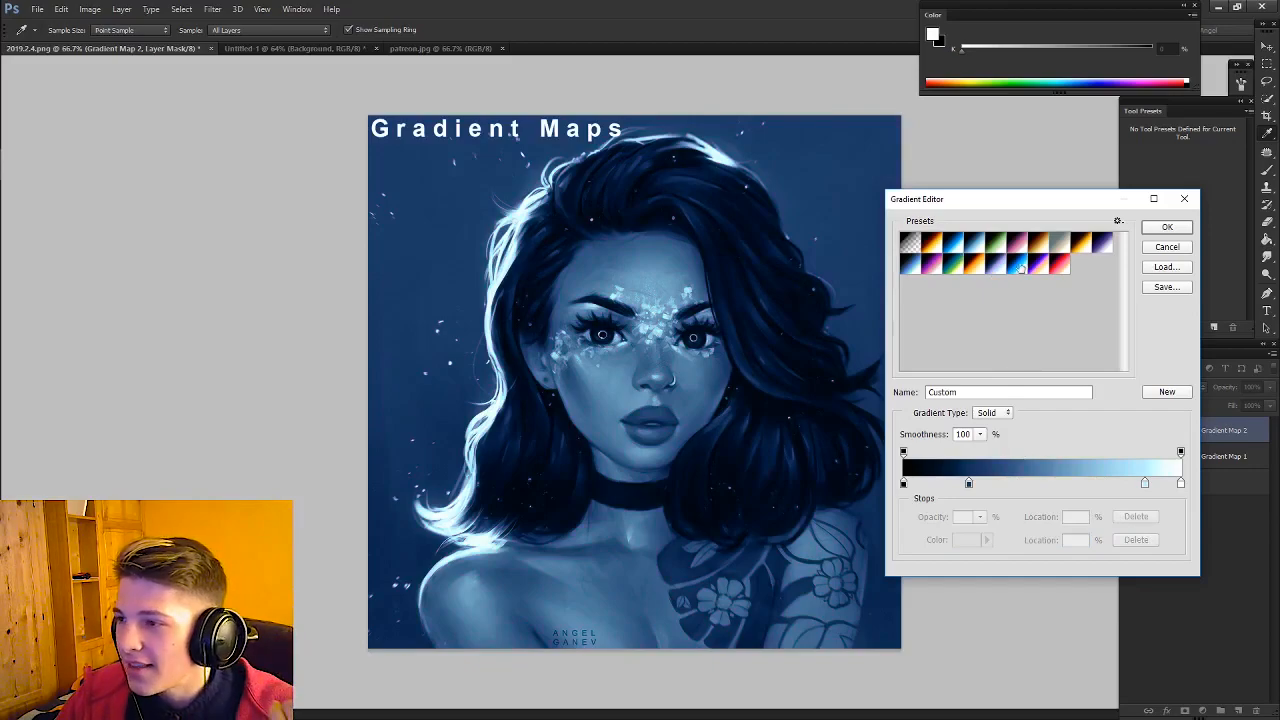
Step: Try the orange, purple-to-pink and blue-violet-yellow presets, and select the blue stop of the last one
{"action": "left_click", "coordinate": [979, 264]}
{"action": "left_click", "coordinate": [967, 263]}
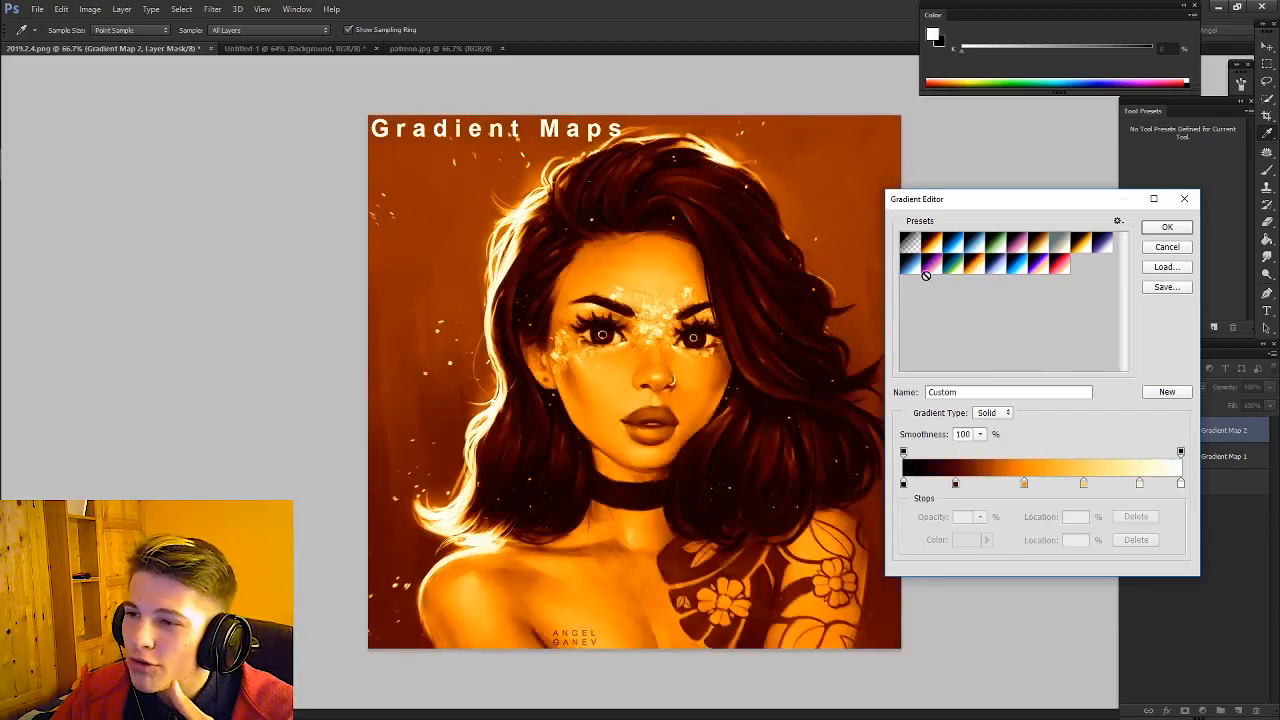
{"action": "left_click", "coordinate": [929, 267]}
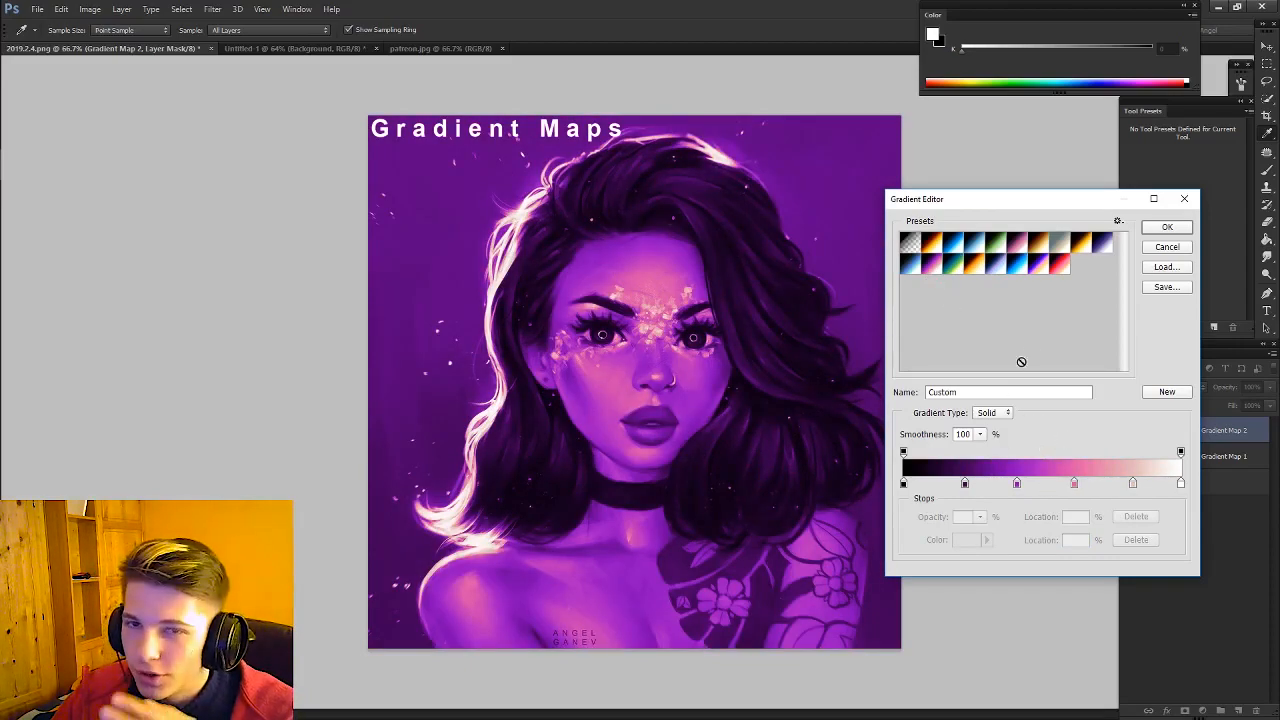
{"action": "left_click", "coordinate": [1040, 265]}
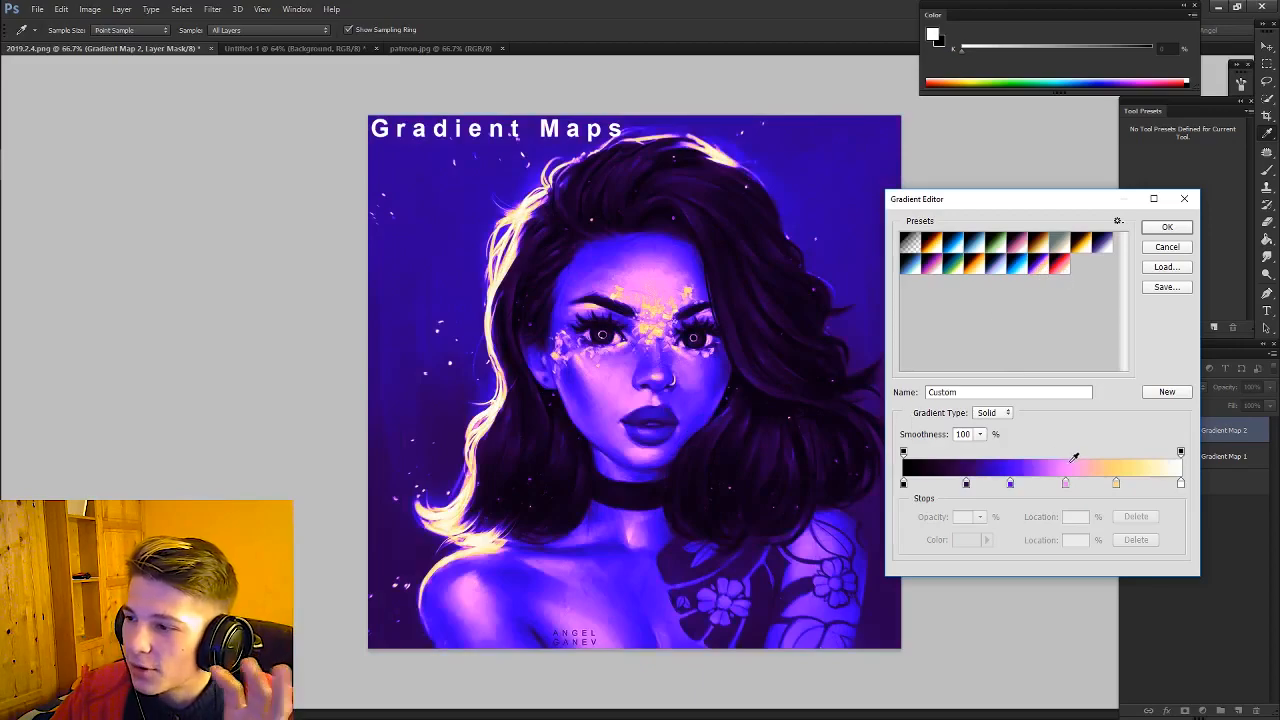
{"action": "left_click", "coordinate": [1010, 484]}
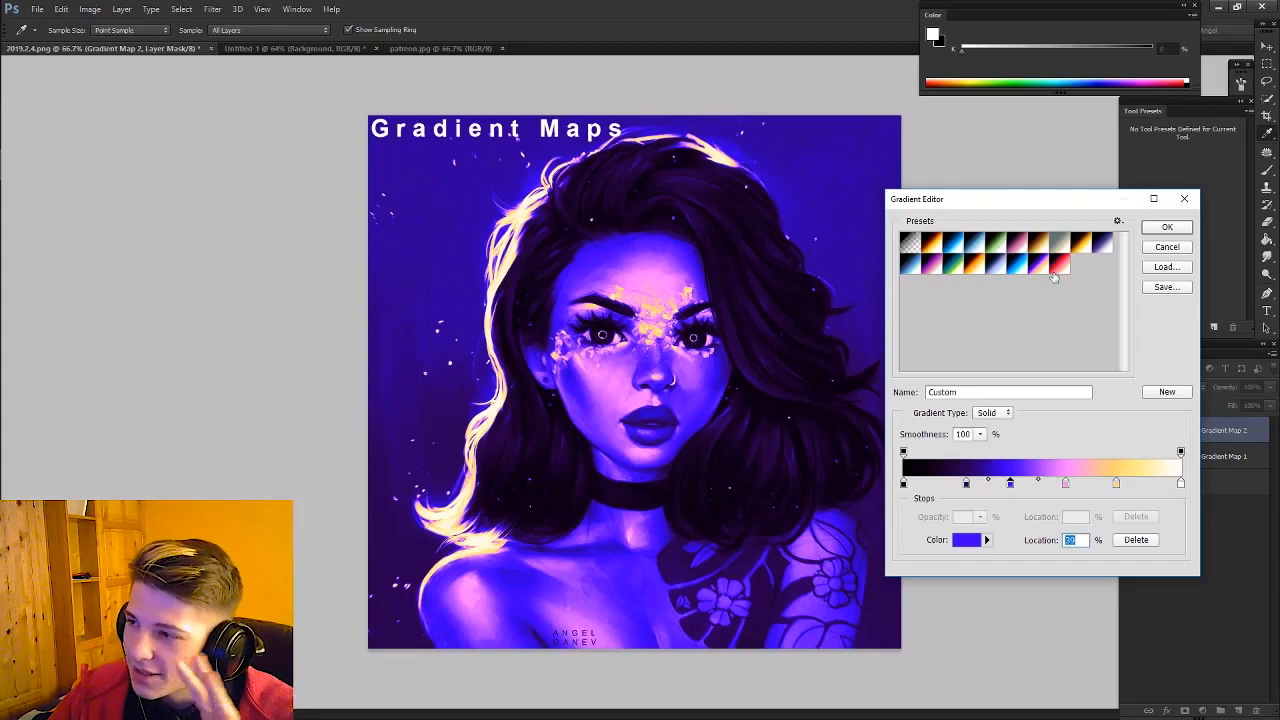
Step: Try more gradient presets on the portrait, including Water and Fire
{"action": "left_click", "coordinate": [1008, 254]}
{"action": "left_click", "coordinate": [983, 242]}
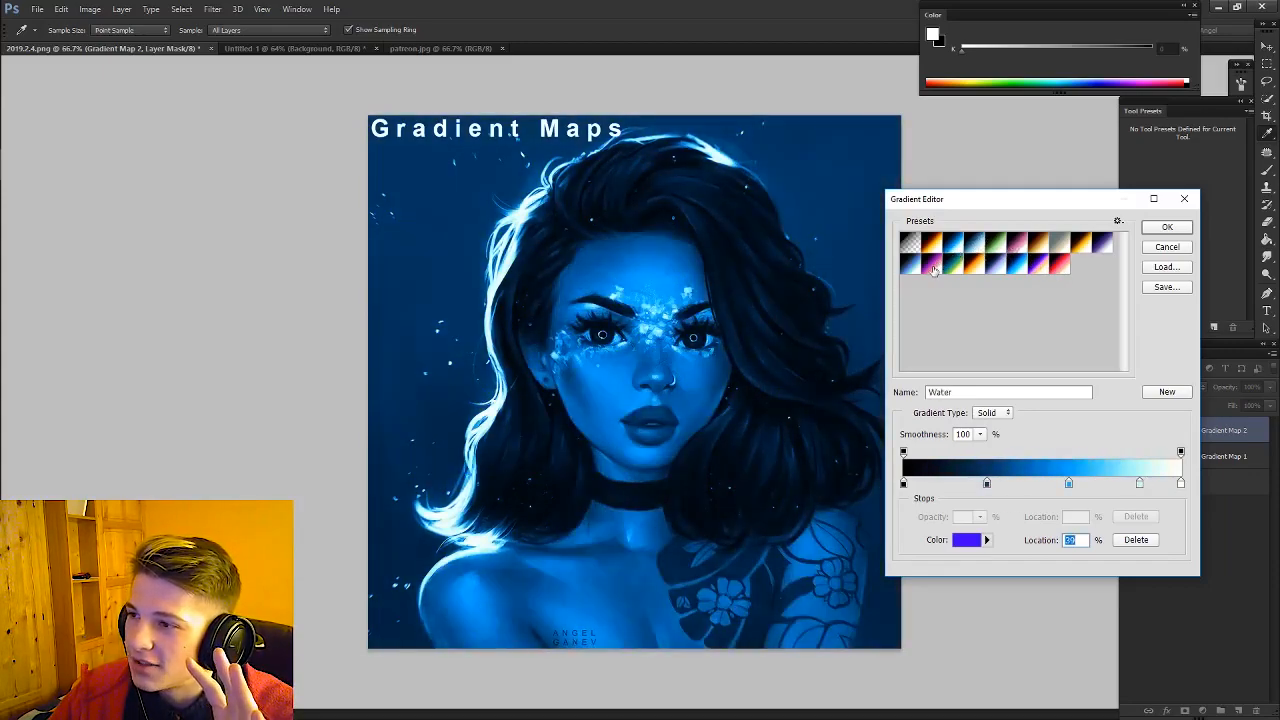
{"action": "left_click", "coordinate": [929, 262]}
{"action": "left_click", "coordinate": [937, 242]}
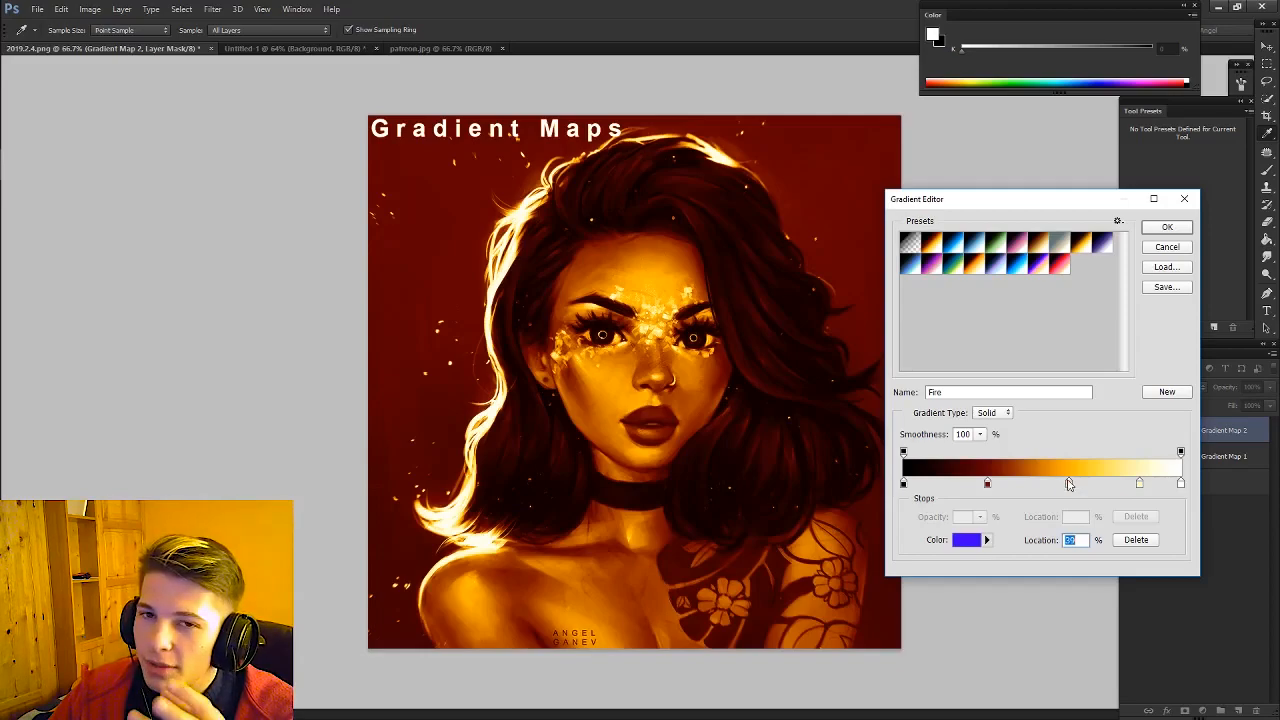
{"action": "left_click", "coordinate": [1104, 248]}
Step: Apply the purple-to-pink preset and recolor its pink stop light blue
{"action": "left_click", "coordinate": [929, 266]}
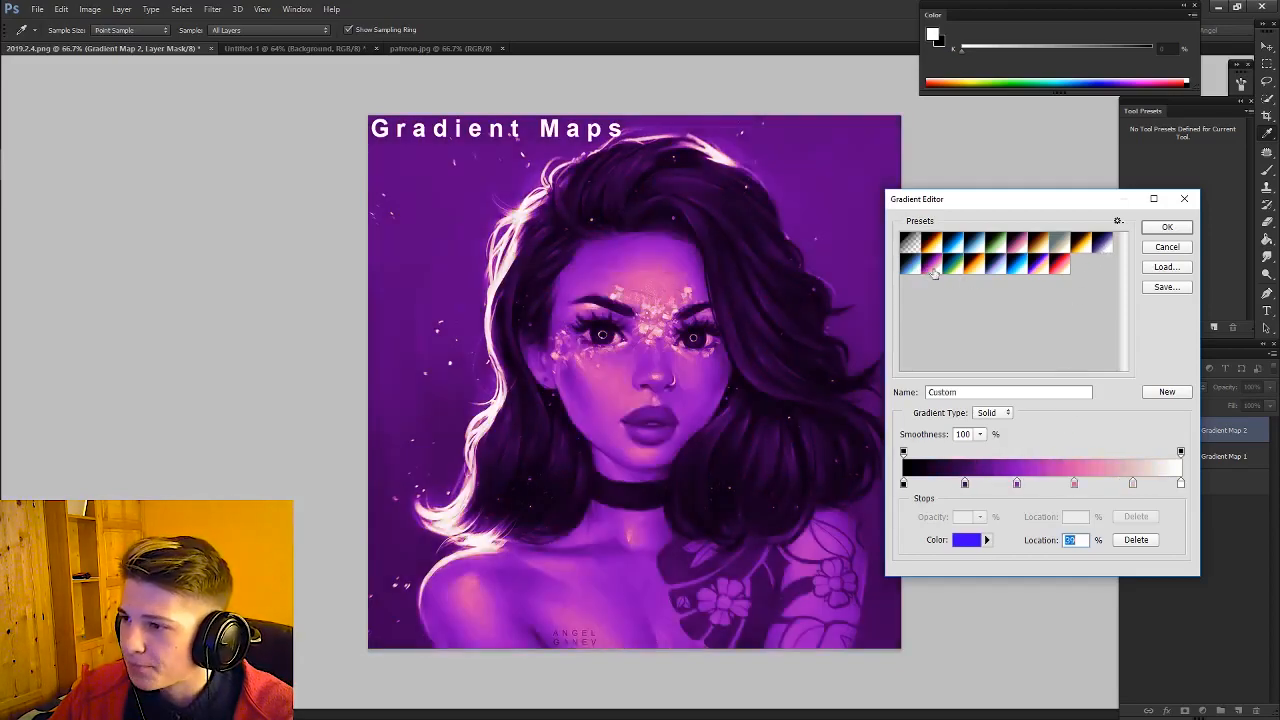
{"action": "double_click", "coordinate": [1074, 485]}
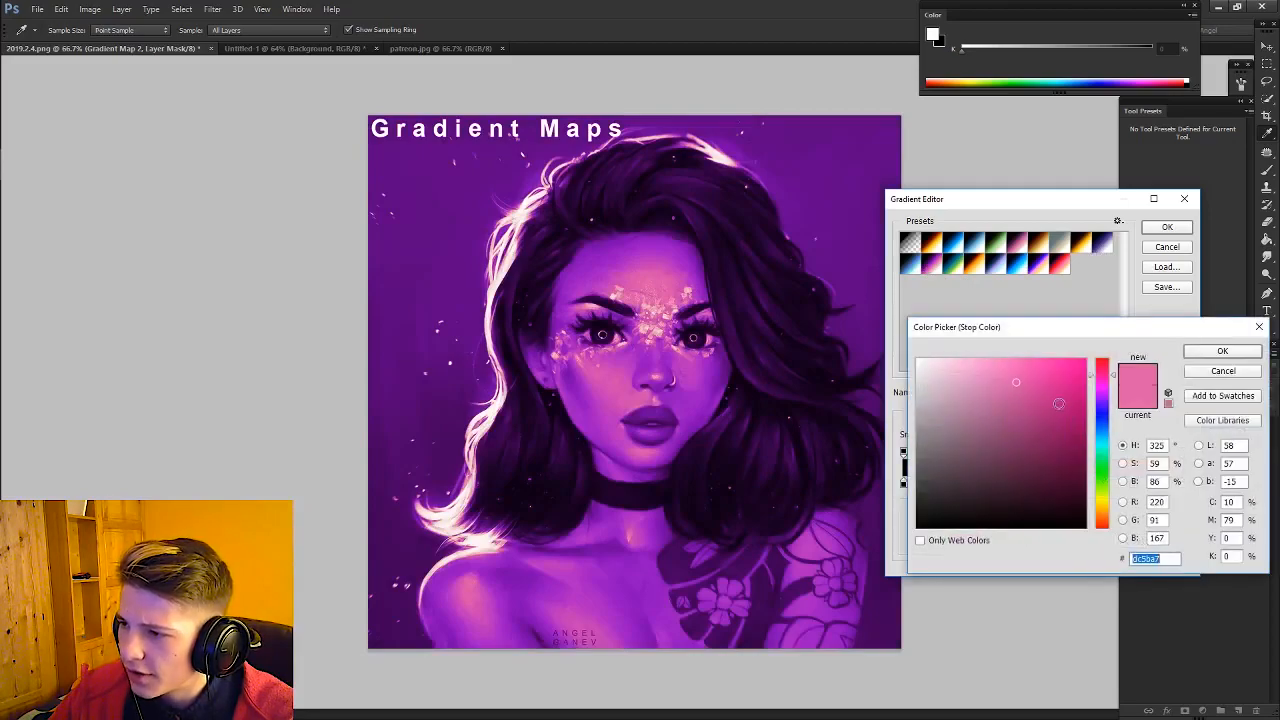
{"action": "type", "text": "cbe2f4"}
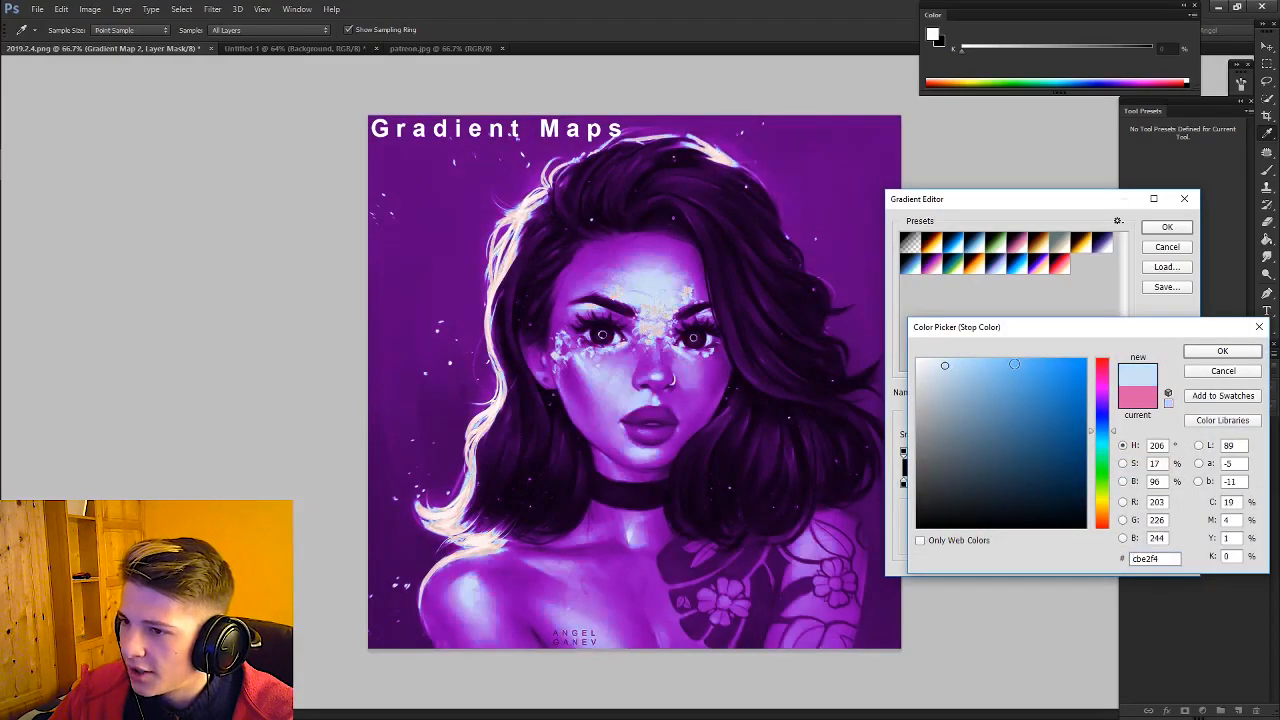
{"action": "left_click", "coordinate": [1222, 351]}
Step: Recolor the purple stop at 41% saturated blue and save the gradient as a new preset
{"action": "left_click", "coordinate": [1019, 485]}
{"action": "double_click", "coordinate": [1019, 486]}
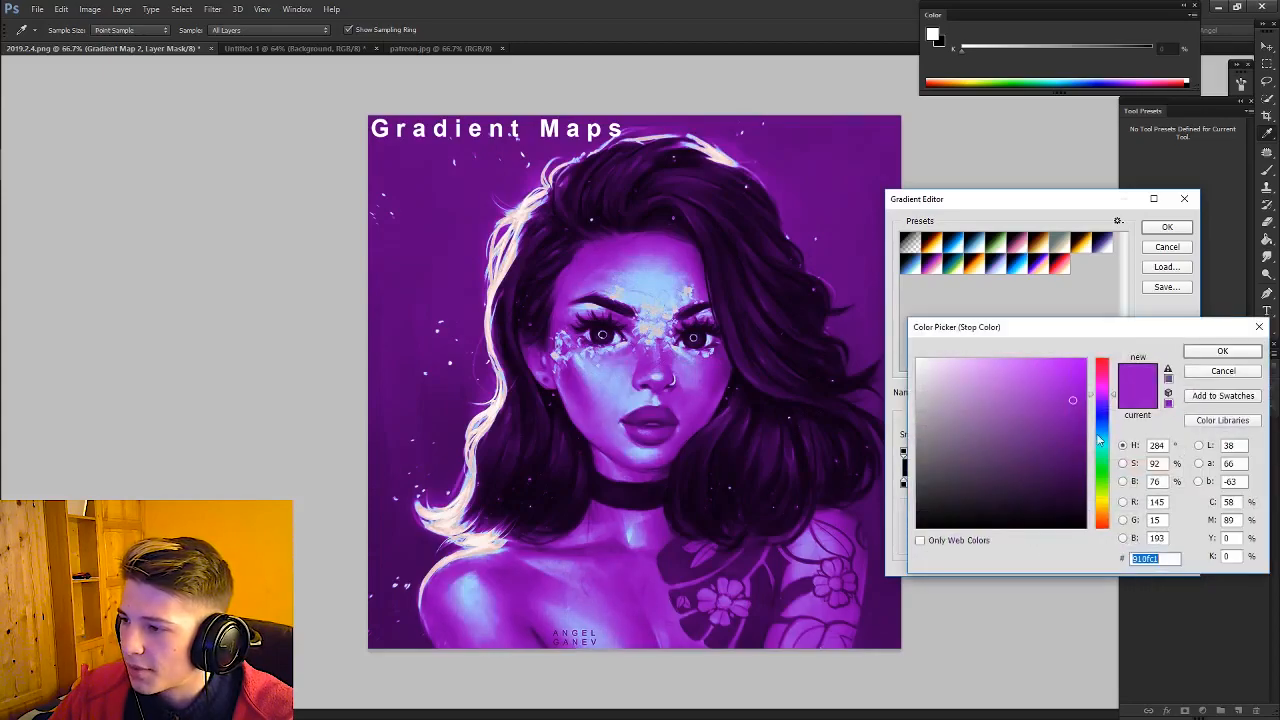
{"action": "left_click", "coordinate": [1100, 428]}
{"action": "left_click", "coordinate": [1222, 351]}
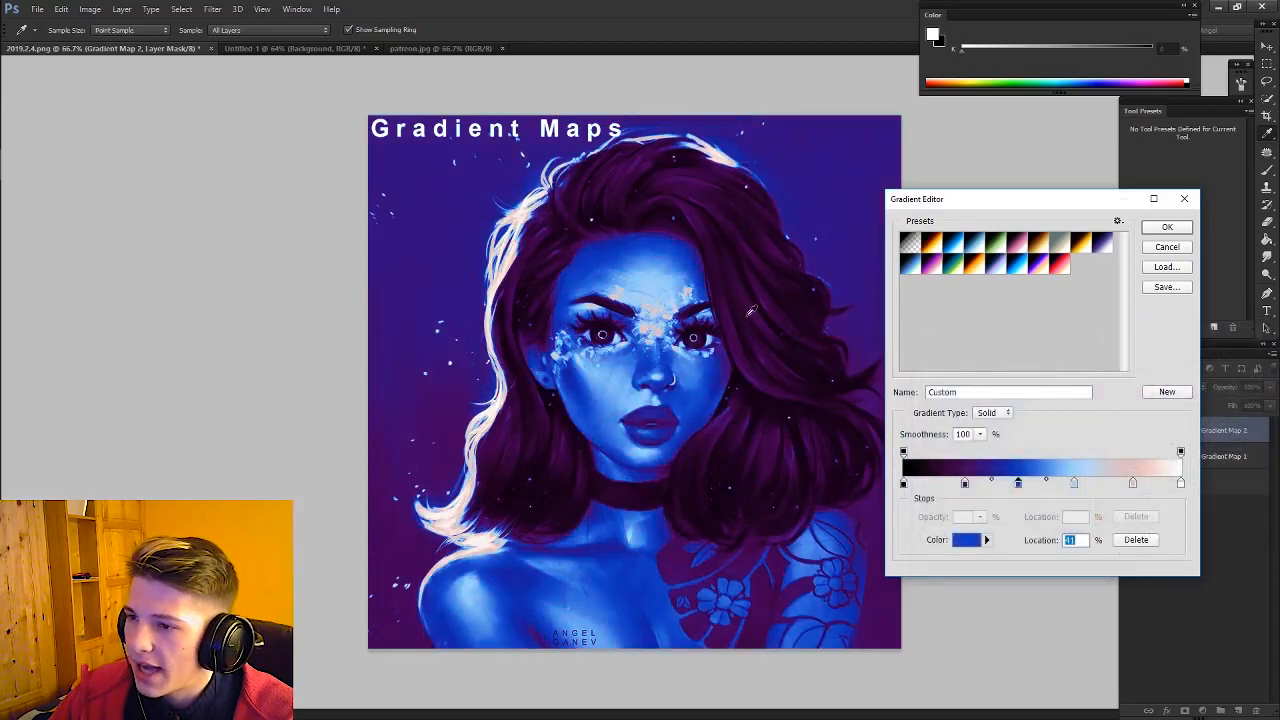
{"action": "left_click", "coordinate": [1167, 393]}
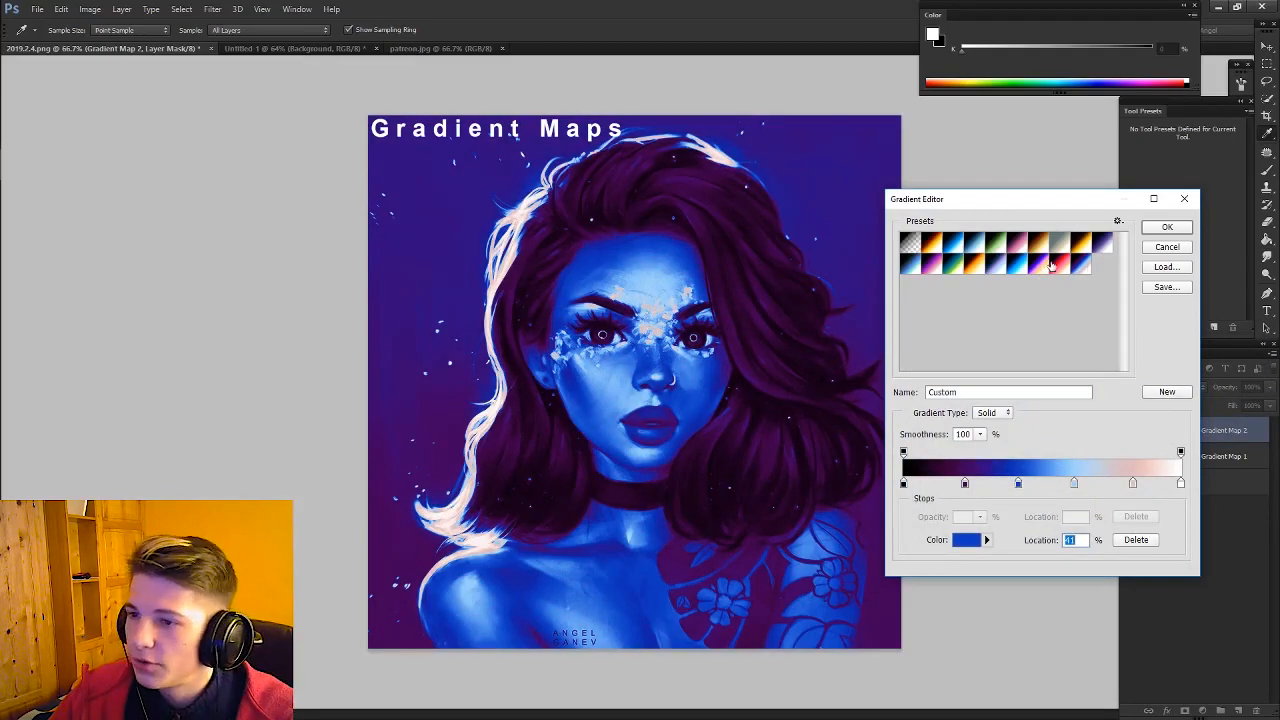
Step: Apply the black-to-orange-to-cream preset to the new gradient map and accept the gradient
{"action": "left_click", "coordinate": [1057, 265]}
{"action": "left_click", "coordinate": [986, 265]}
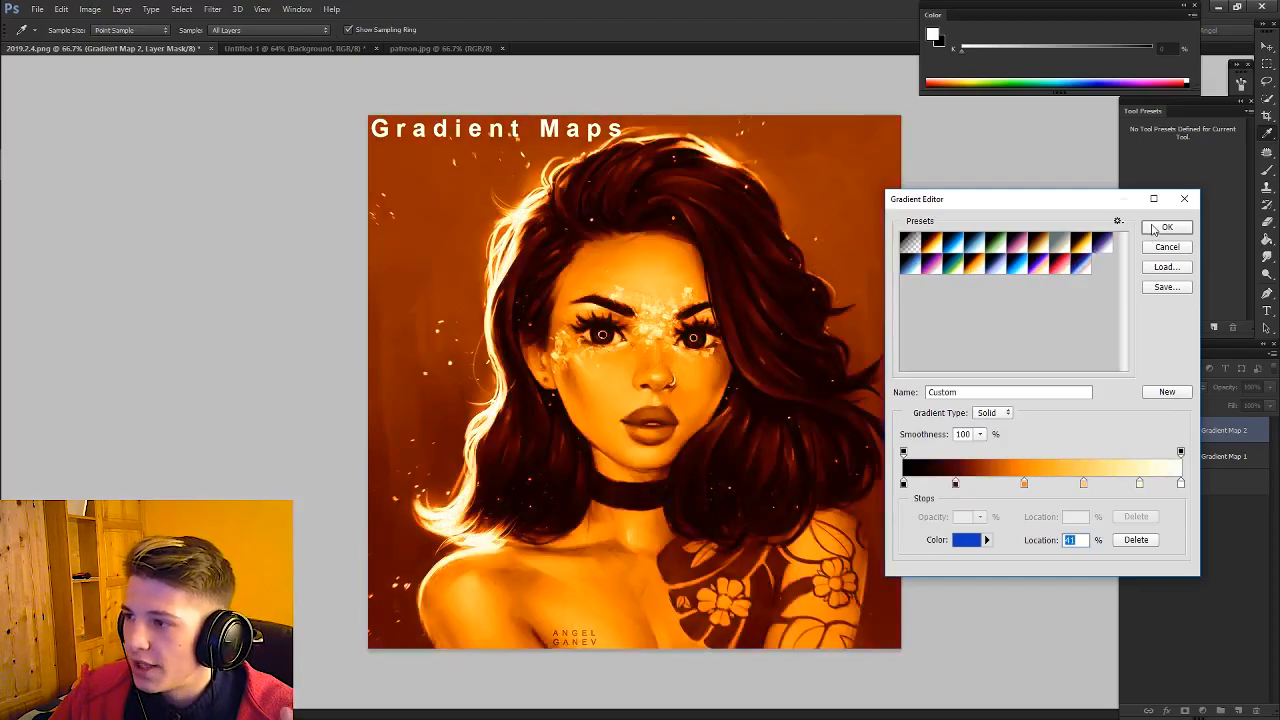
{"action": "left_click", "coordinate": [1166, 227]}
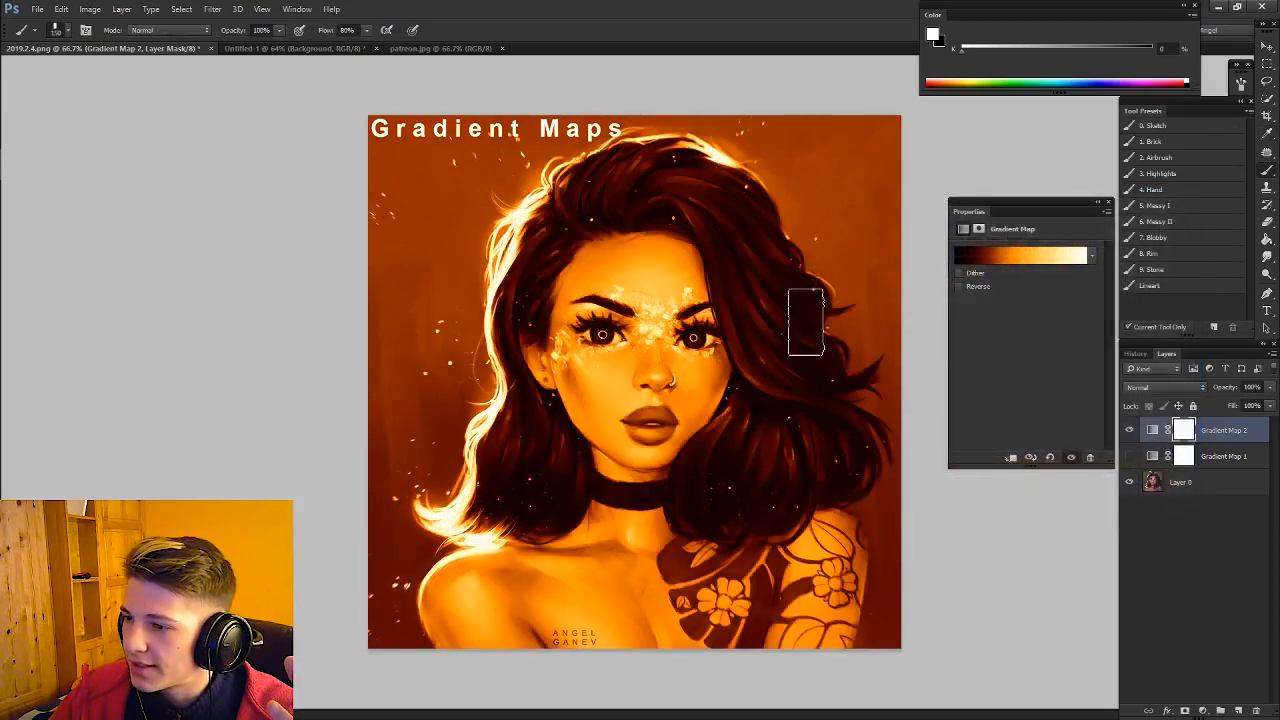
Step: Lower the opacity of the Gradient Map 2 layer to 34%
{"action": "left_click", "coordinate": [1251, 387]}
{"action": "left_click", "coordinate": [1270, 387]}
{"action": "left_click_drag", "start_coordinate": [1270, 405], "coordinate": [1224, 406]}
{"action": "left_click", "coordinate": [1128, 436]}
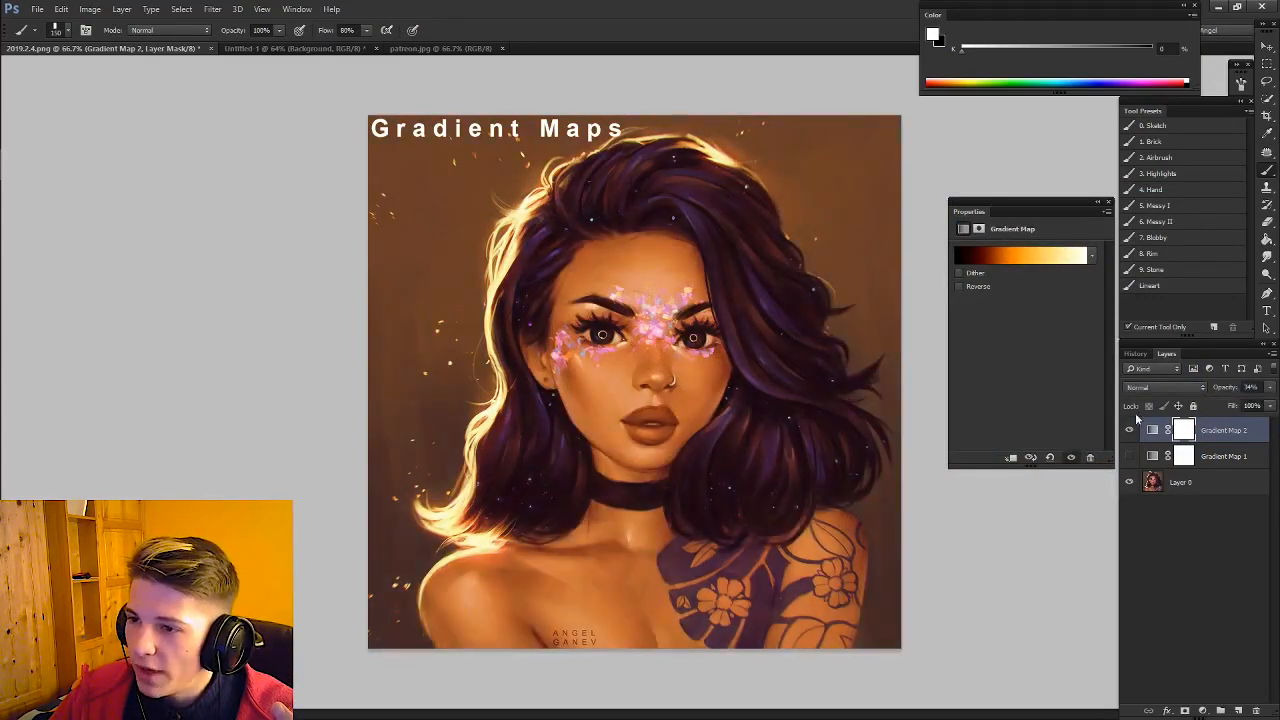
Step: Try the darkening blend modes on the Gradient Map 2 layer, from Darken through to Darker Color
{"action": "left_click", "coordinate": [1162, 386]}
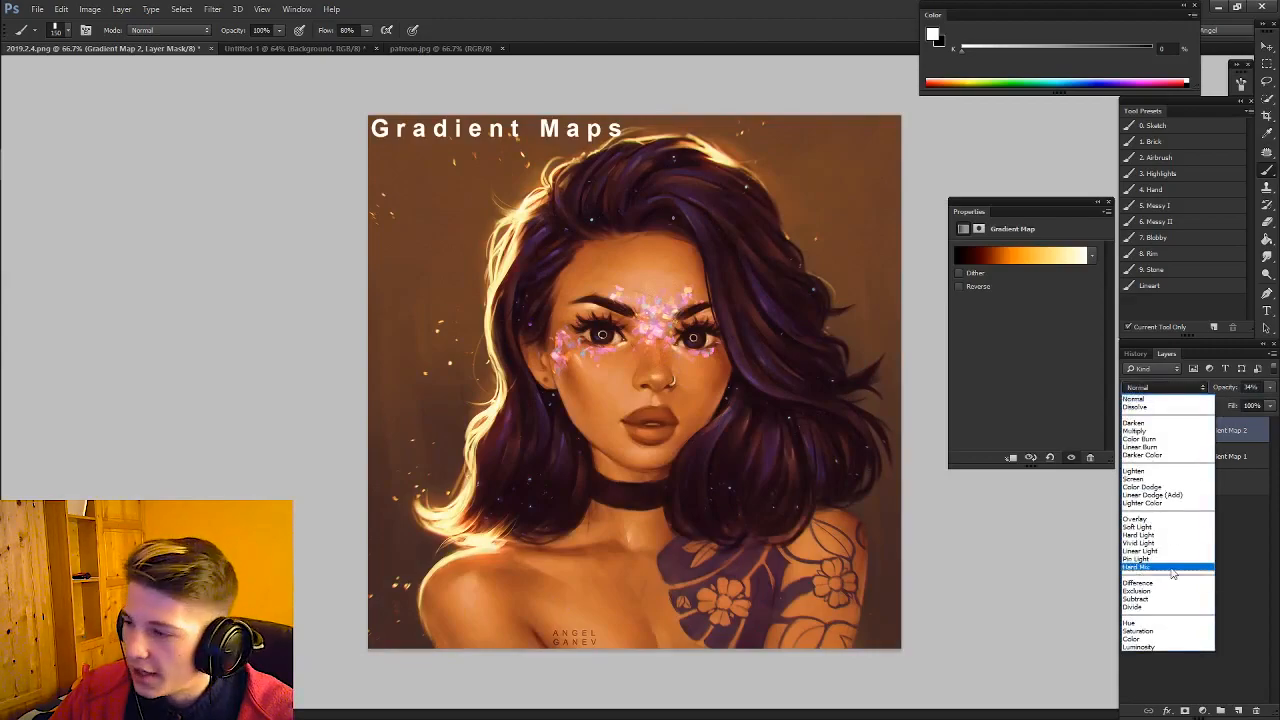
{"action": "left_click", "coordinate": [1136, 422]}
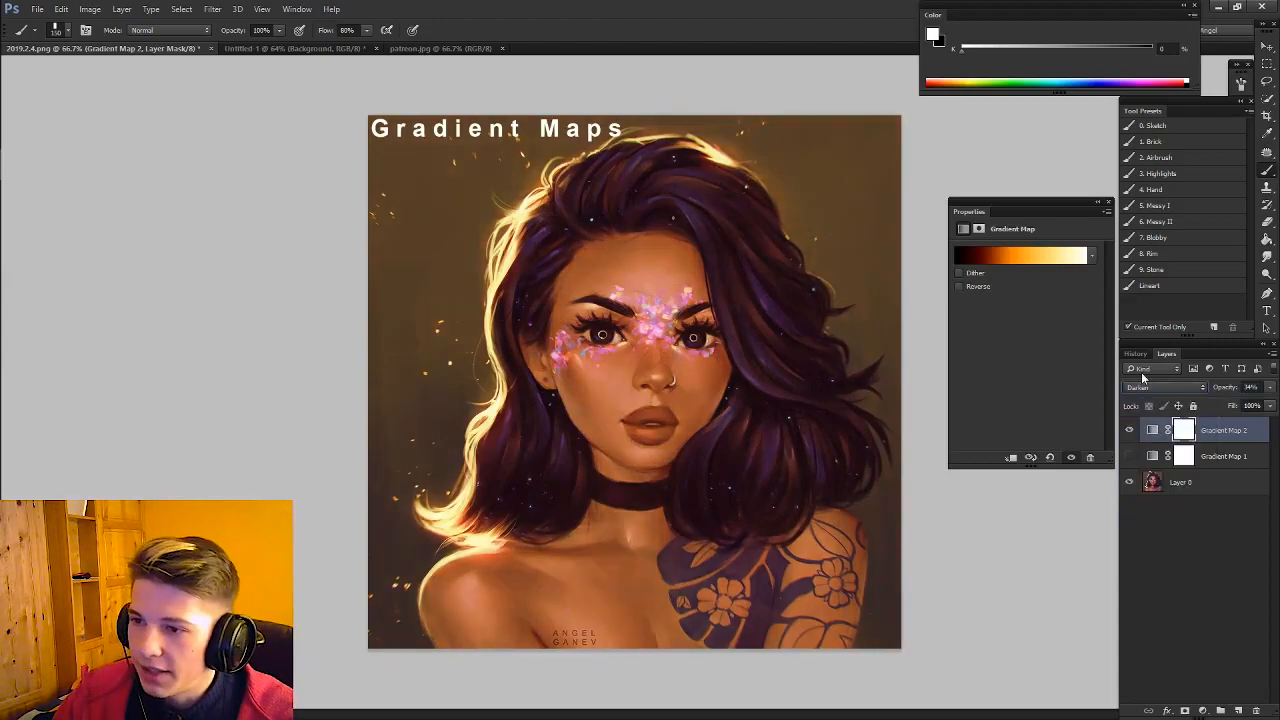
{"action": "key", "text": "Down"}
{"action": "key", "text": "Down"}
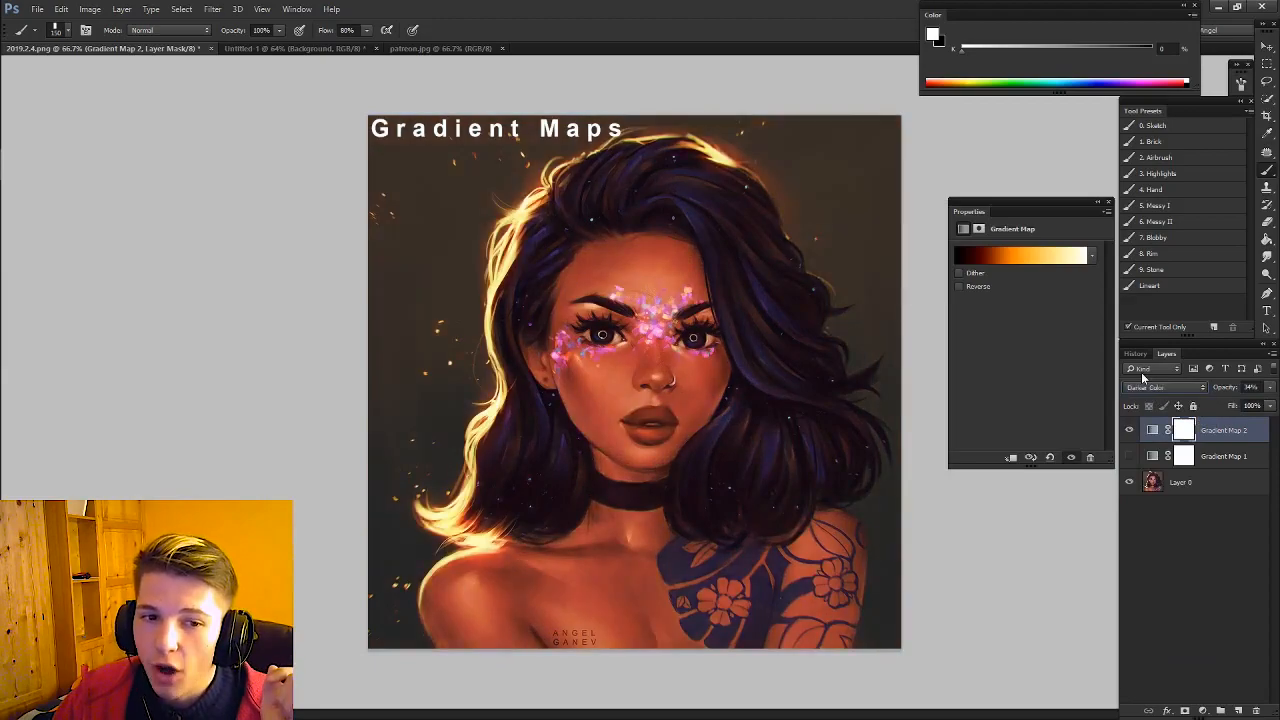
{"action": "key", "text": "Down"}
{"action": "key", "text": "Down"}
{"action": "key", "text": "Up"}
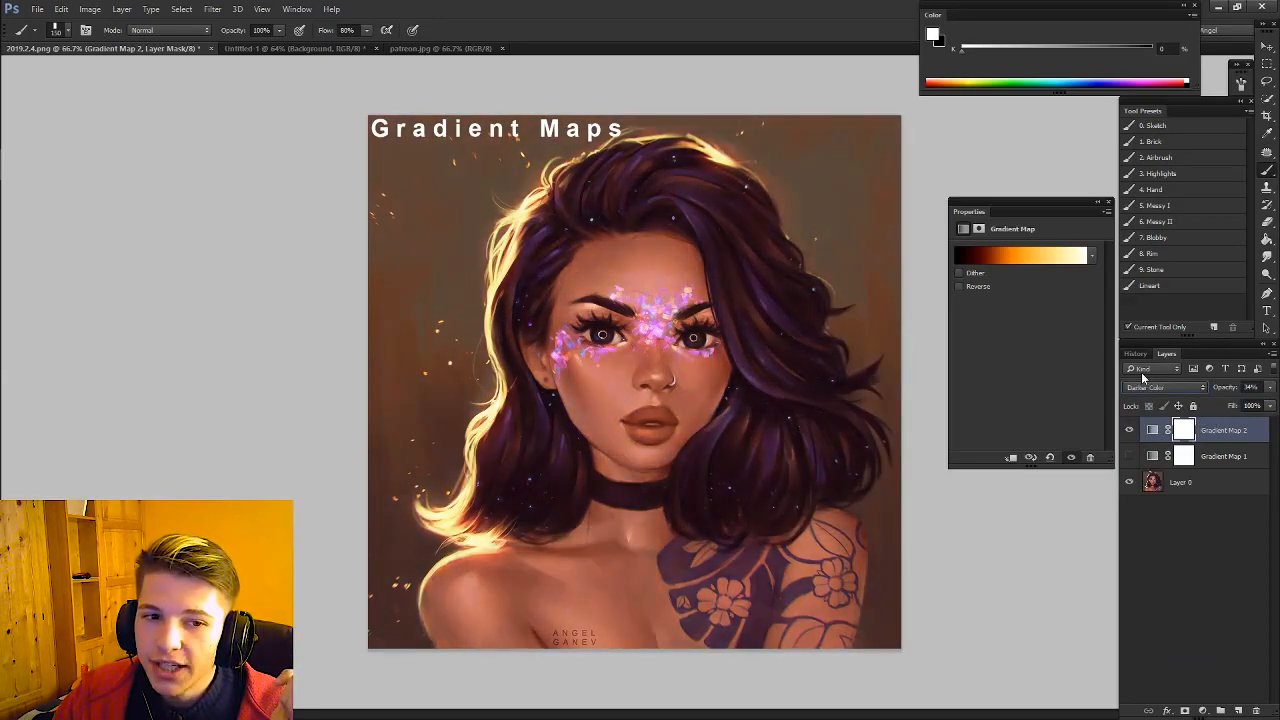
{"action": "key", "text": "Down"}
{"action": "key", "text": "Up"}
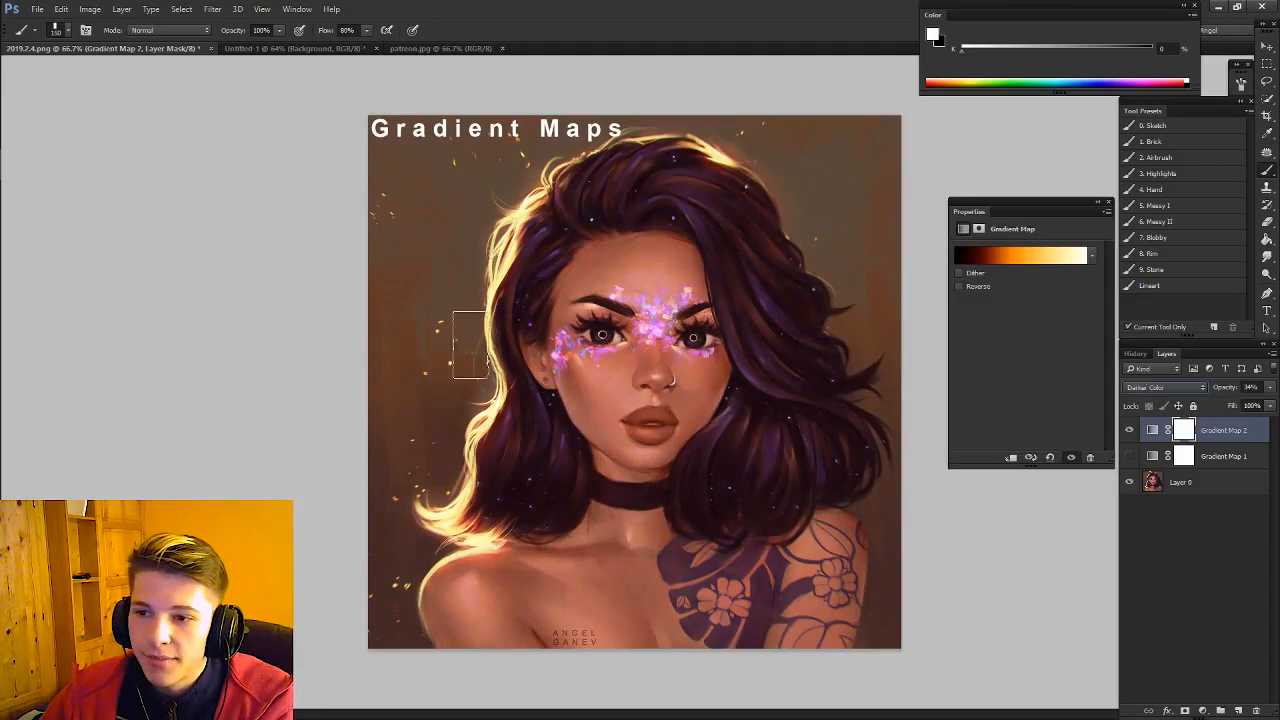
Step: Inspect the portrait's background up close with Gradient Map 2 hidden and shown
{"action": "scroll", "coordinate": [466, 343], "scroll_direction": "up", "scroll_amount": 4}
{"action": "mouse_move", "coordinate": [542, 270]}
{"action": "left_mouse_down"}
{"action": "mouse_move", "coordinate": [692, 350]}
{"action": "mouse_move", "coordinate": [842, 330]}
{"action": "left_mouse_up"}
{"action": "scroll", "coordinate": [700, 282], "scroll_direction": "up", "scroll_amount": 2}
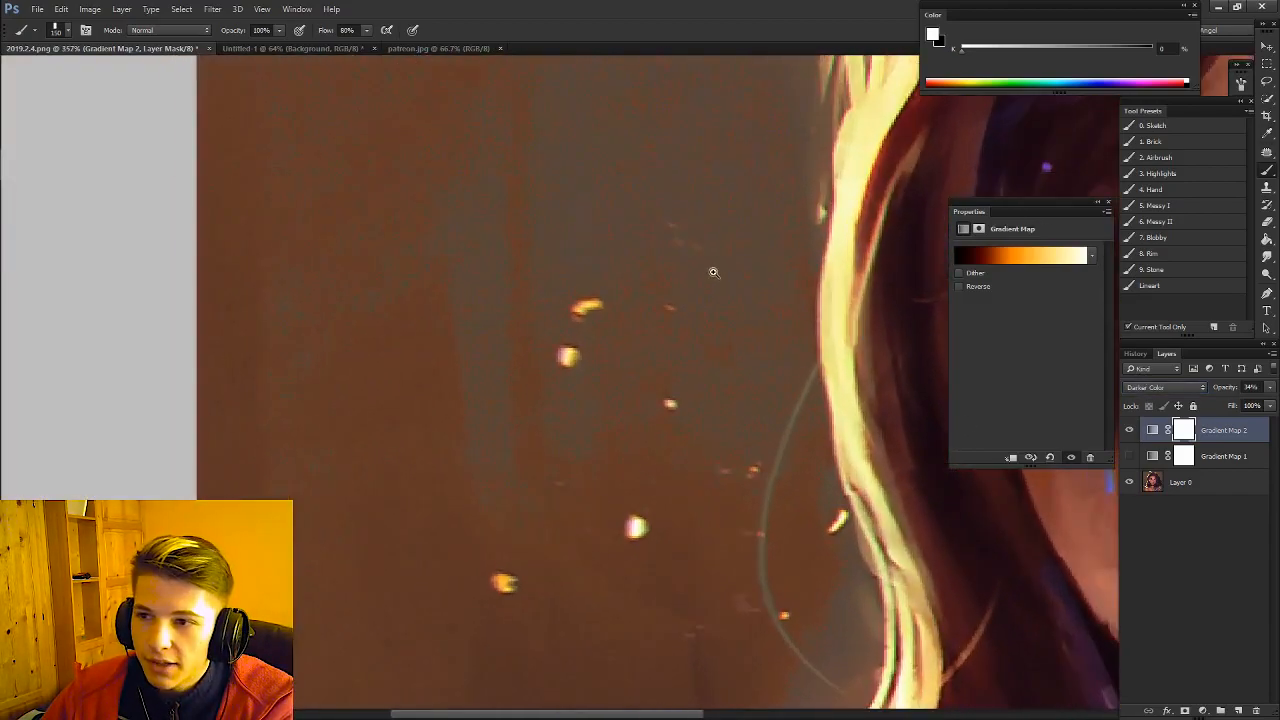
{"action": "scroll", "coordinate": [625, 543], "scroll_direction": "down", "scroll_amount": 1}
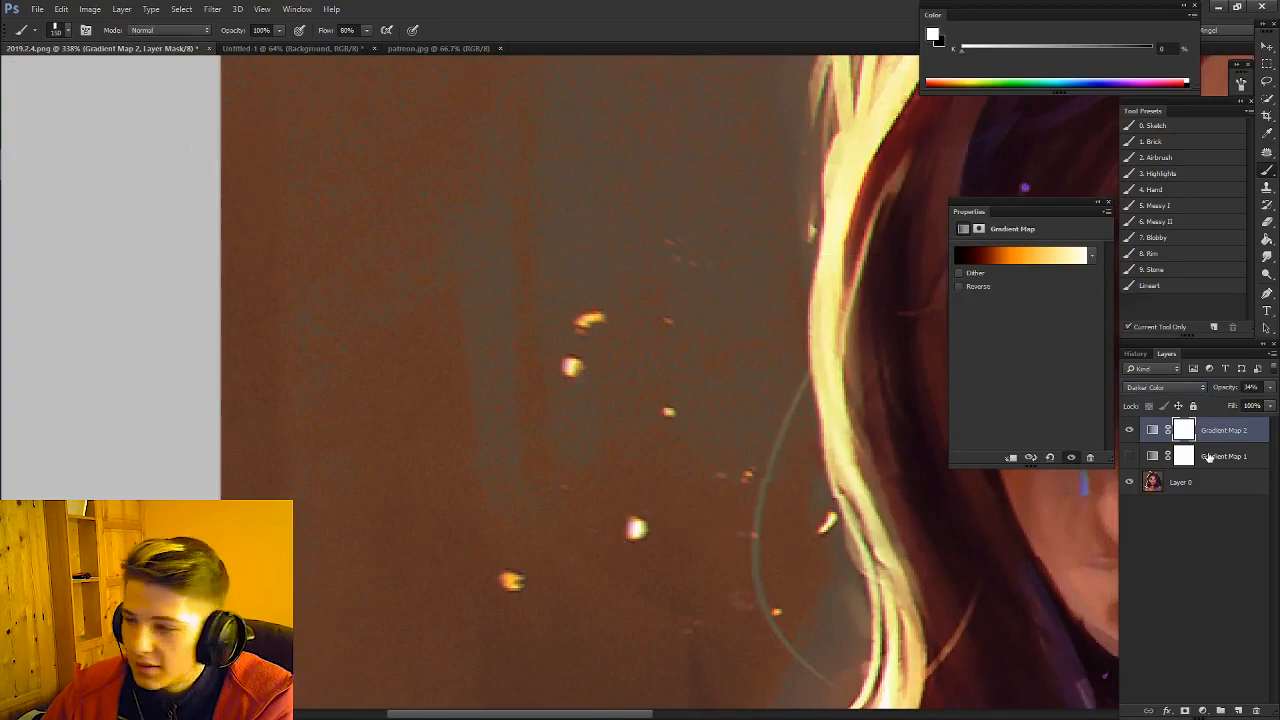
{"action": "left_click", "coordinate": [1130, 430]}
{"action": "scroll", "coordinate": [636, 354], "scroll_direction": "down", "scroll_amount": 5}
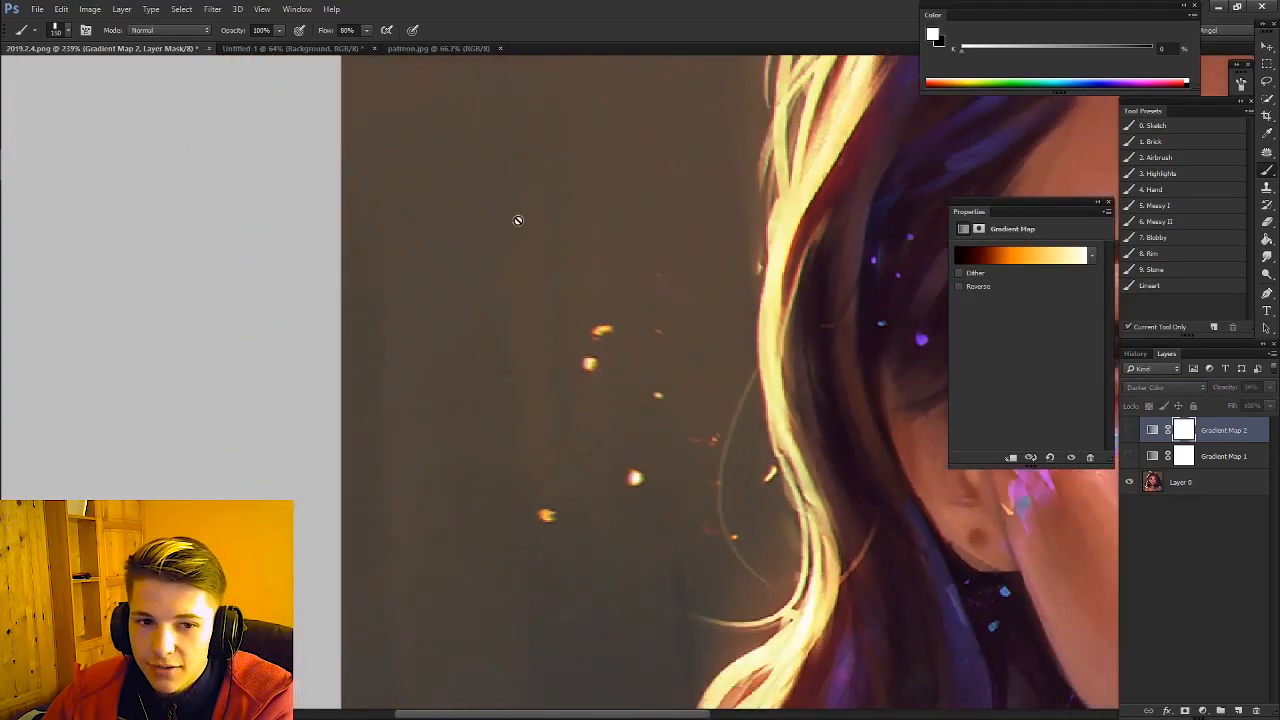
{"action": "left_click", "coordinate": [1128, 431]}
{"action": "scroll", "coordinate": [497, 353], "scroll_direction": "down", "scroll_amount": 6}
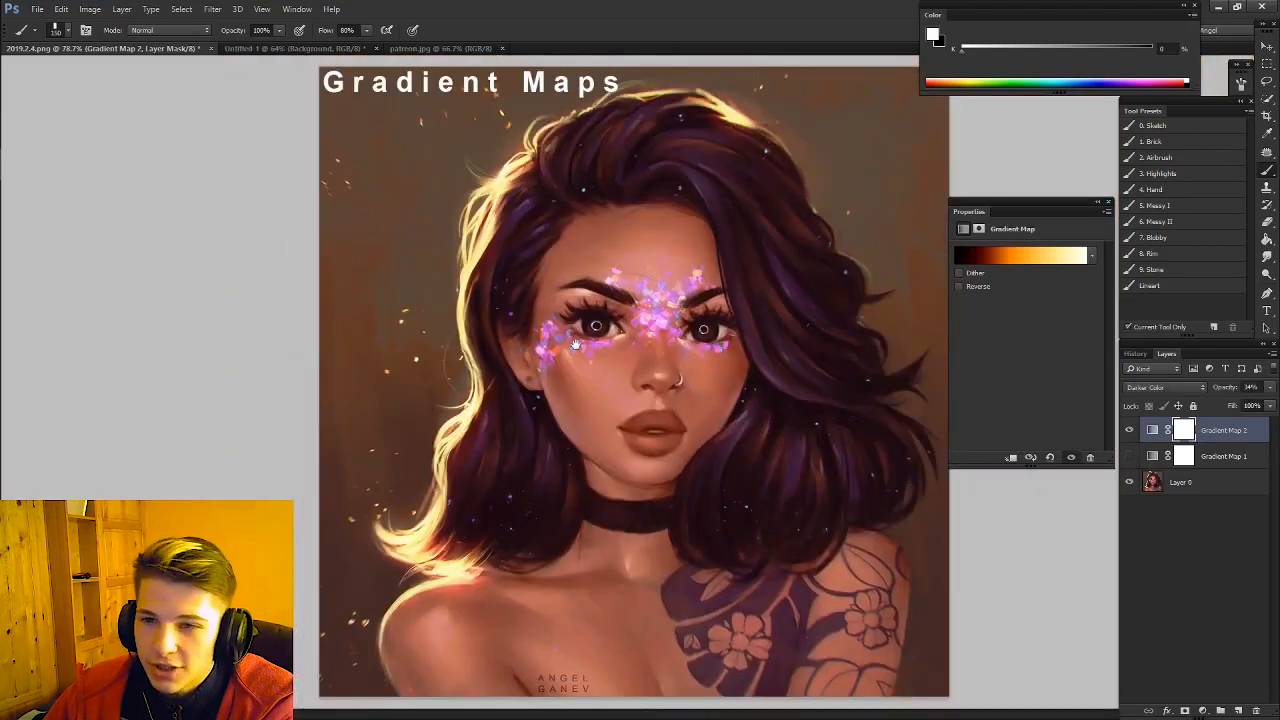
Step: Try the Linear Dodge (Add), Lighter Color and Screen blend modes on the Gradient Map 2 layer
{"action": "left_click_drag", "start_coordinate": [592, 332], "coordinate": [598, 327]}
{"action": "left_click", "coordinate": [1190, 388]}
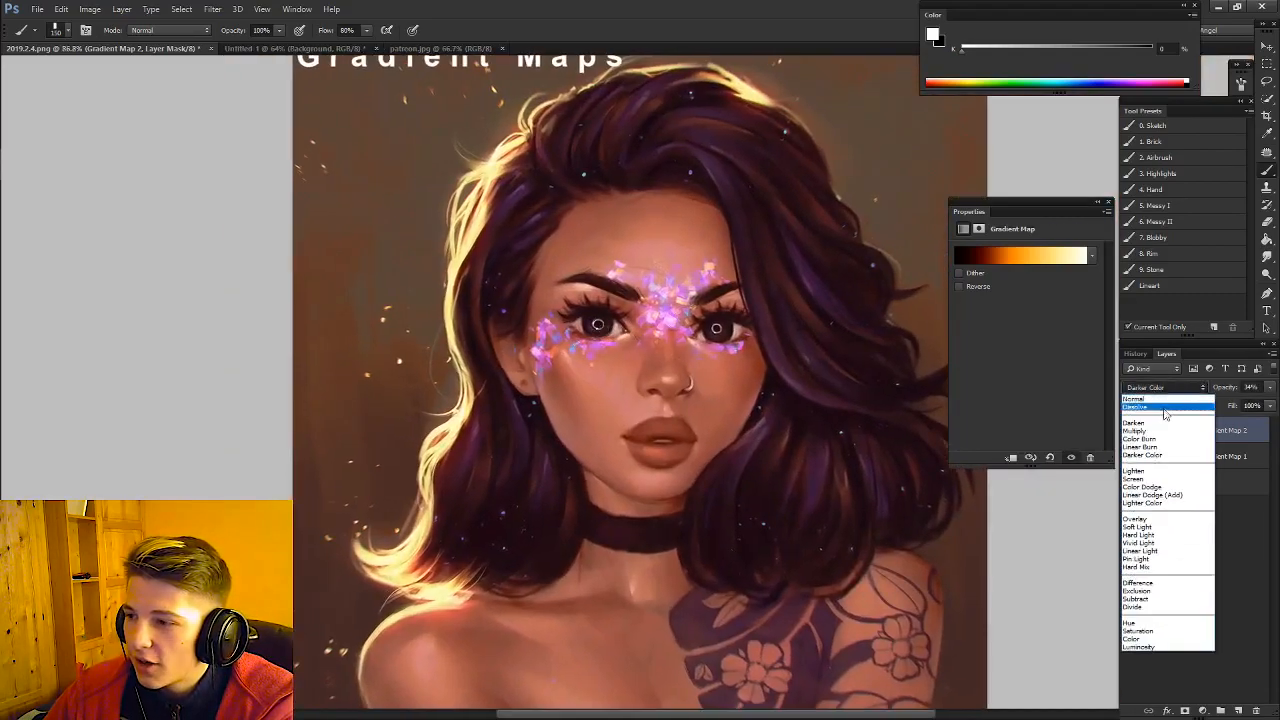
{"action": "left_click", "coordinate": [1185, 470]}
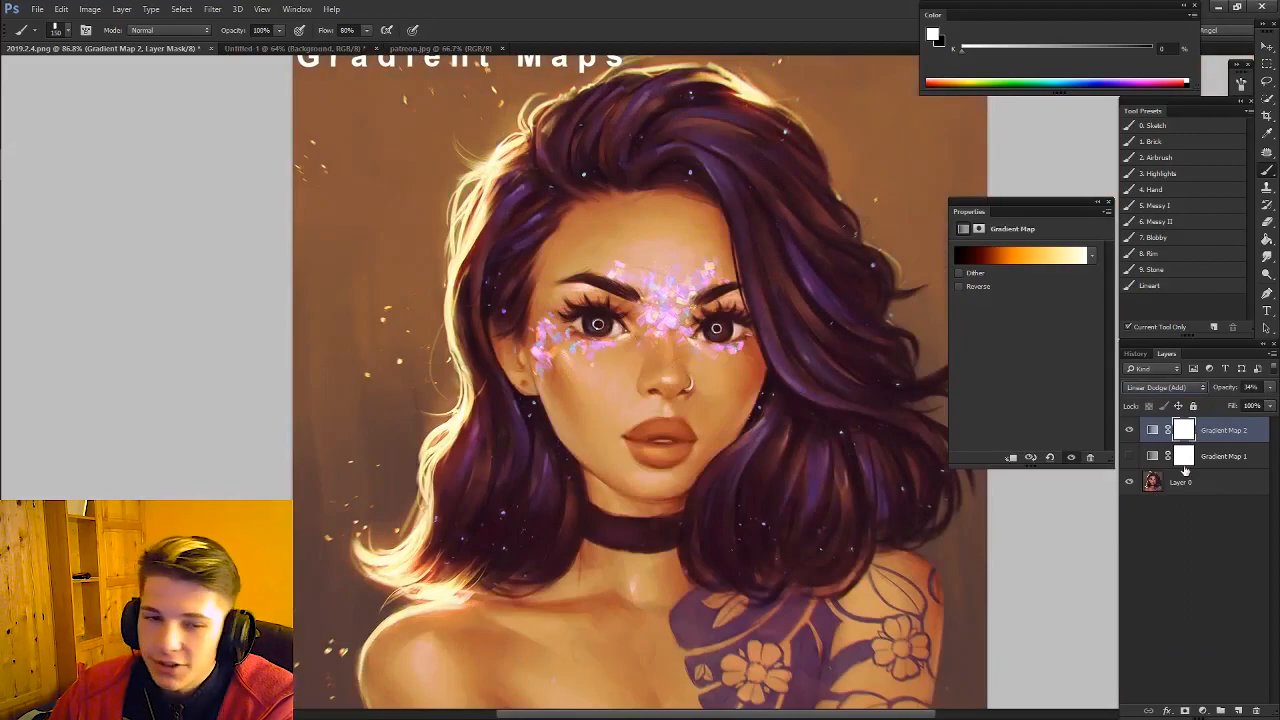
{"action": "key", "text": "Down"}
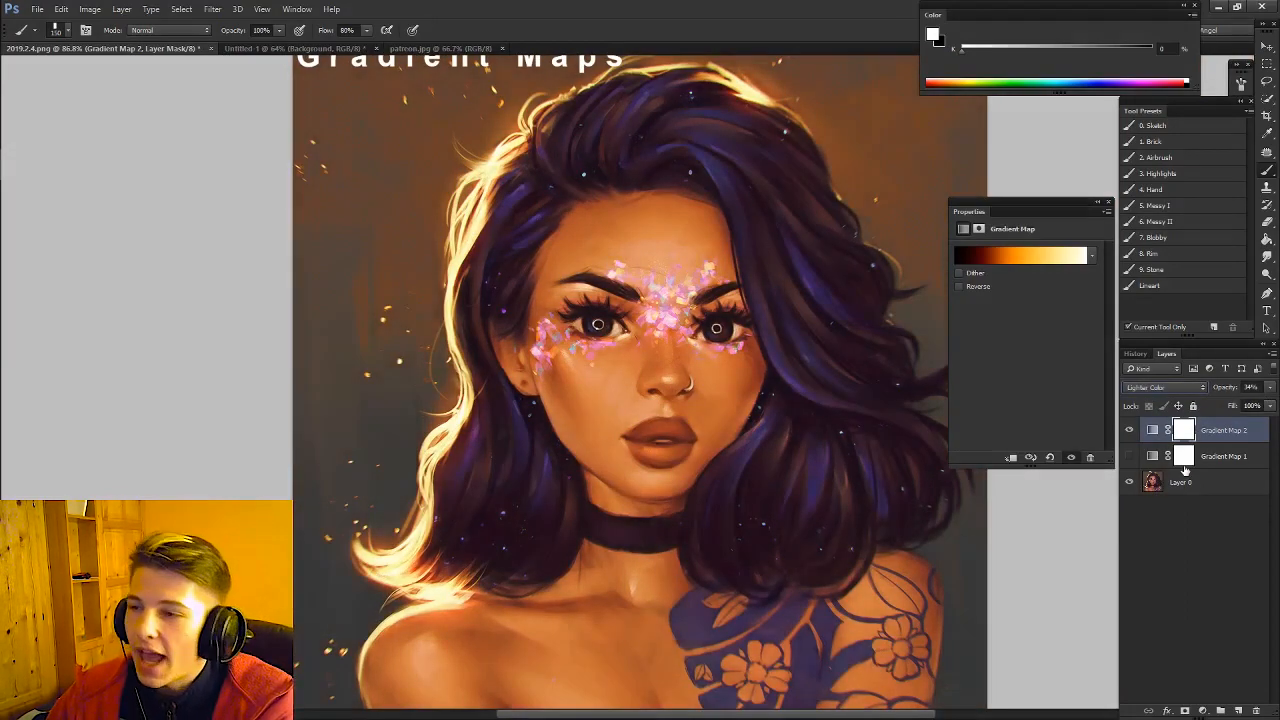
{"action": "key", "text": "Up"}
{"action": "key", "text": "Up"}
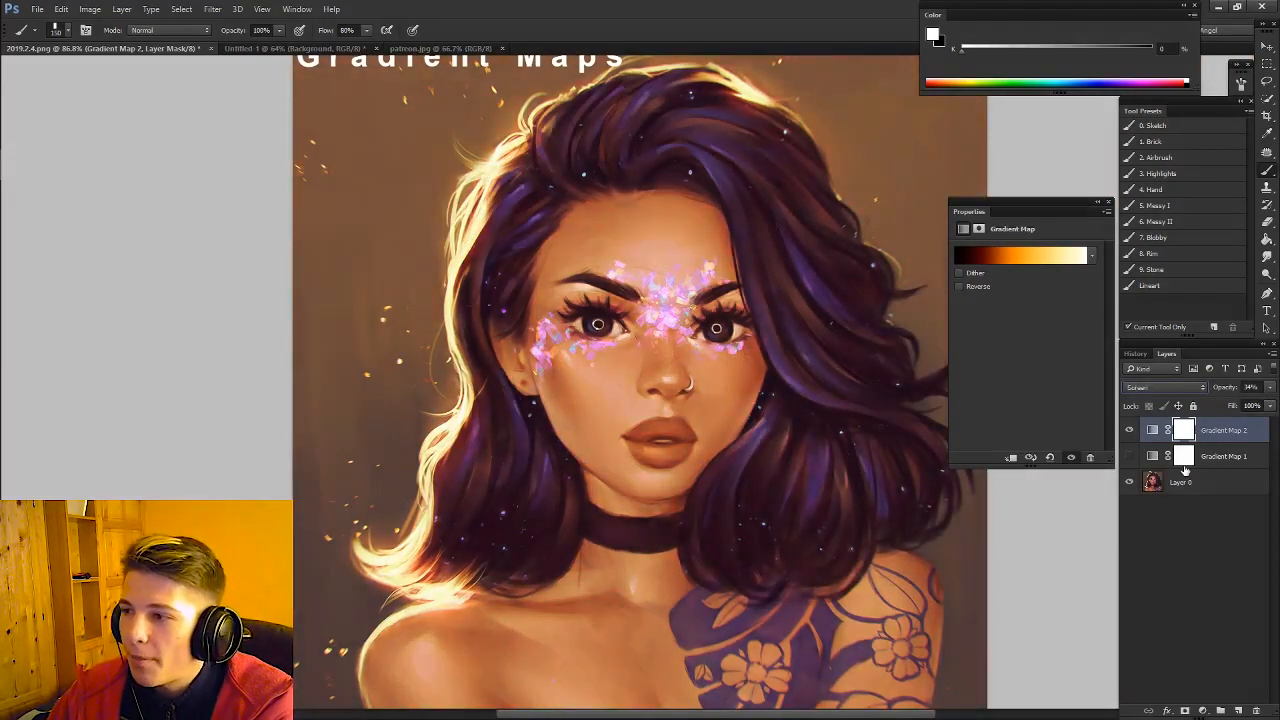
Step: Set the blend mode of the Gradient Map 2 layer back to Darker Color
{"action": "key", "text": "Up"}
{"action": "key", "text": "Up"}
{"action": "key", "text": "Up"}
{"action": "key", "text": "Up"}
{"action": "key", "text": "Down"}
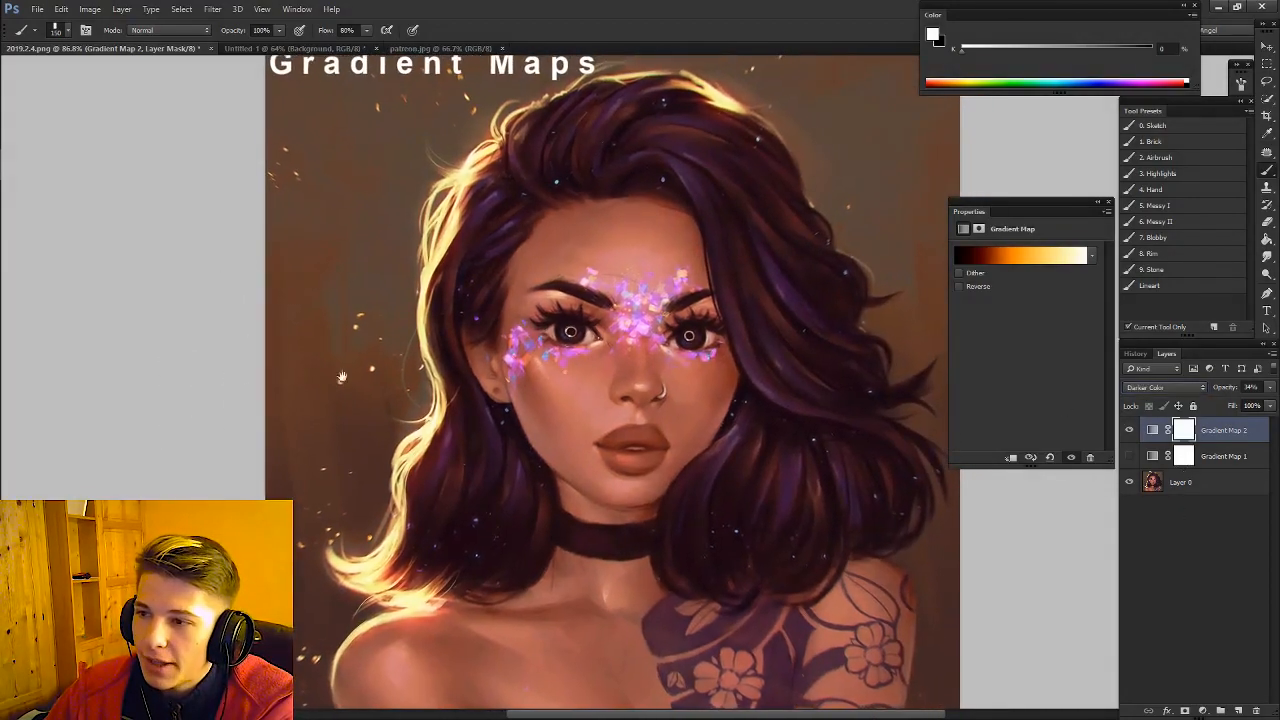
{"action": "key", "text": "super"}
{"action": "left_click_drag", "start_coordinate": [406, 328], "coordinate": [410, 320]}
{"action": "key", "text": "super"}
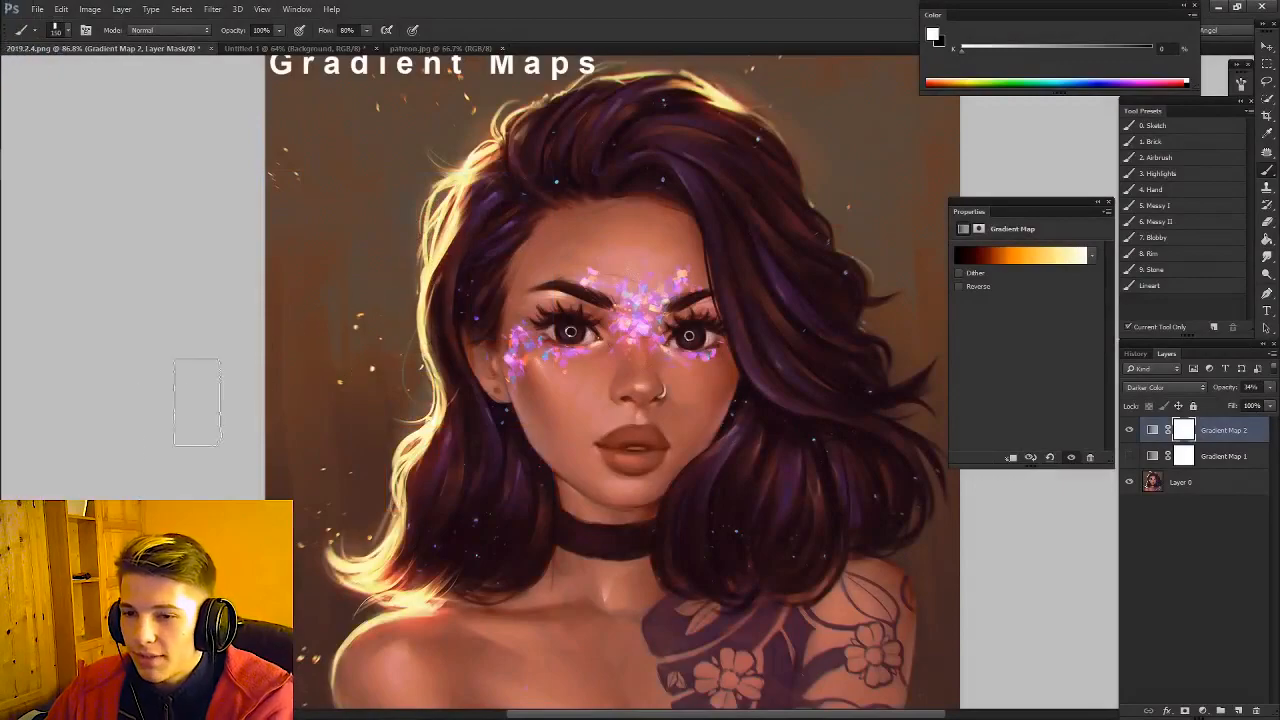
{"action": "scroll", "coordinate": [737, 386], "scroll_direction": "down", "scroll_amount": 2}
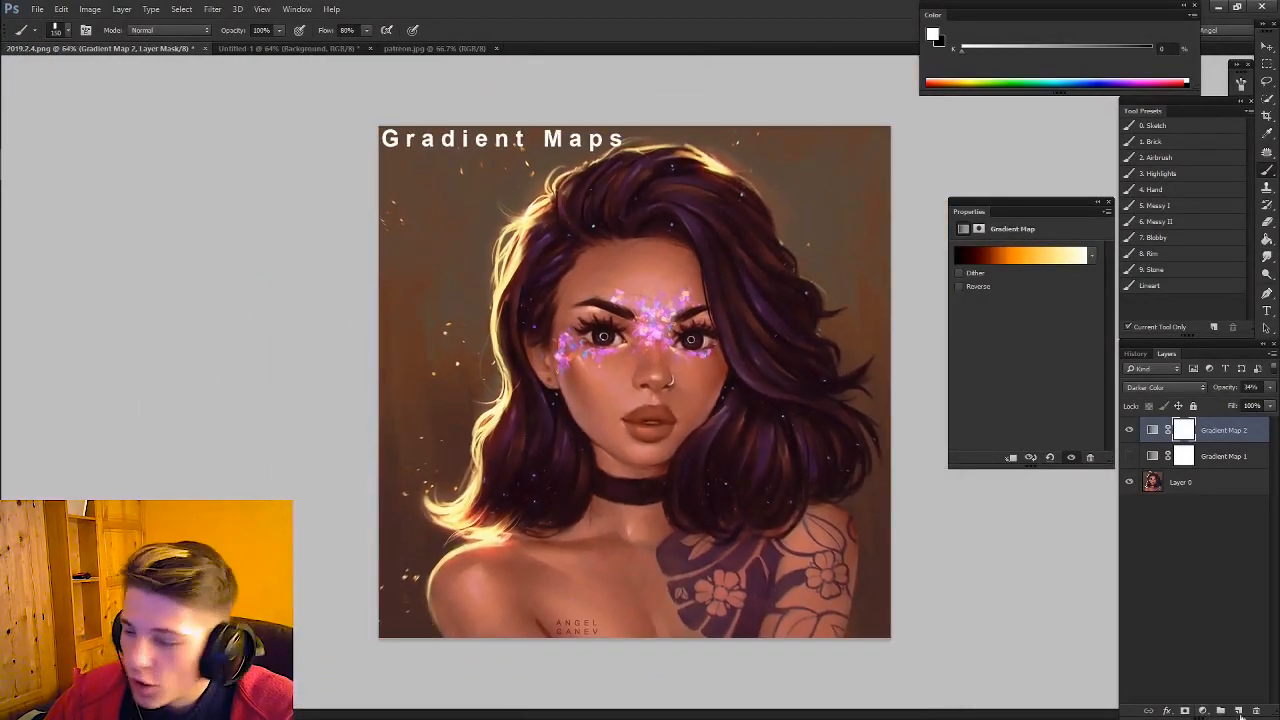
Step: Add a vector mask to Gradient Map 2 and paint black over the portrait in its layer mask with the Airbrush preset
{"action": "left_click", "coordinate": [1185, 711]}
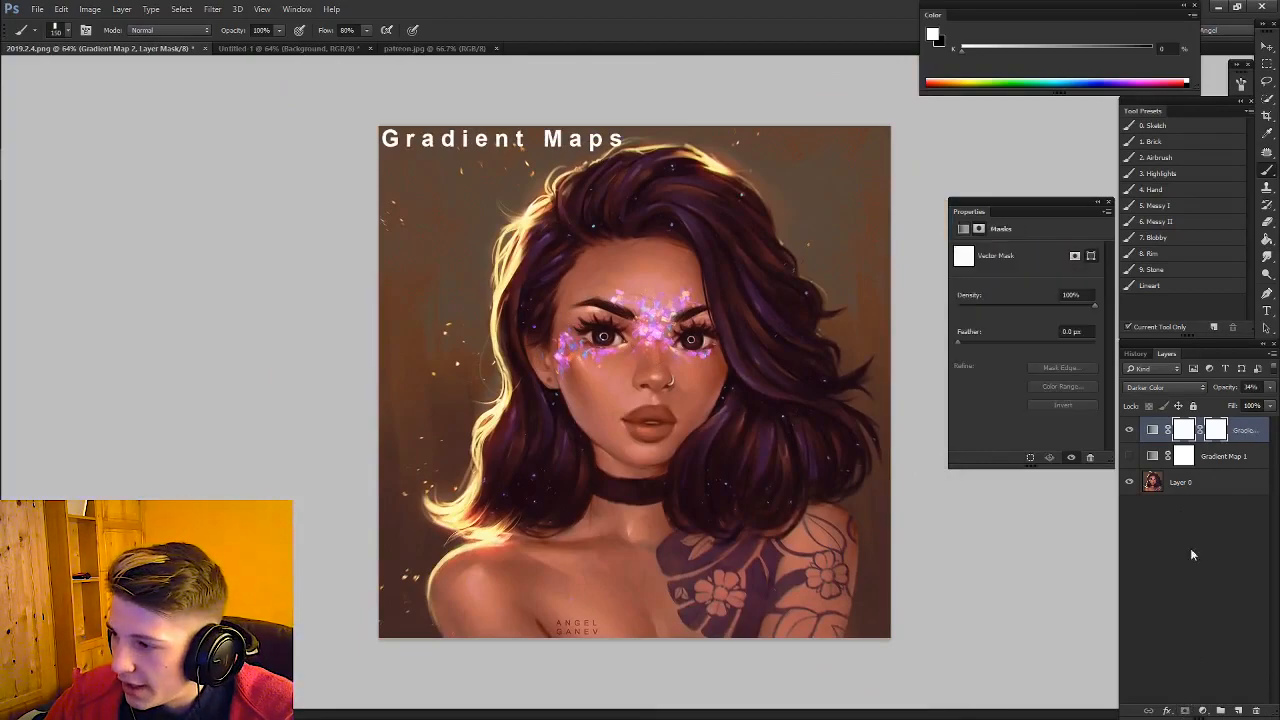
{"action": "left_click", "coordinate": [1172, 158]}
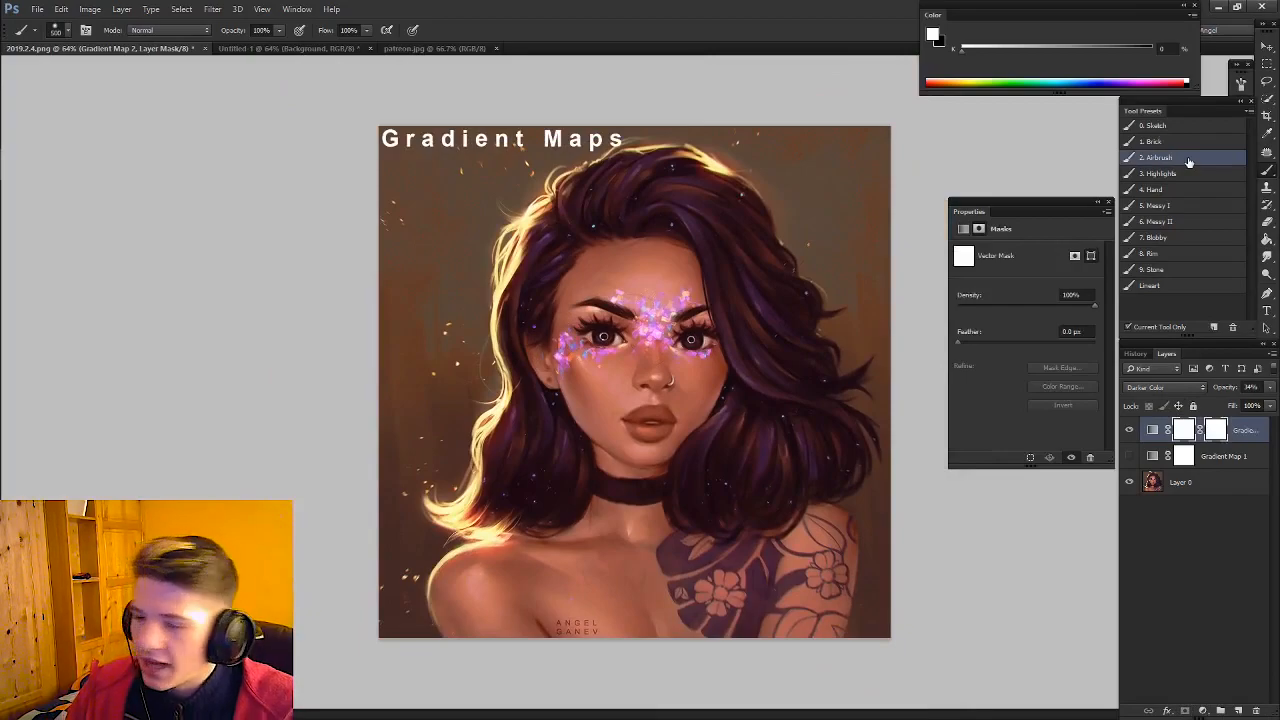
{"action": "left_click", "coordinate": [1217, 431]}
{"action": "key", "text": "x"}
{"action": "mouse_move", "coordinate": [509, 336]}
{"action": "left_mouse_down"}
{"action": "mouse_move", "coordinate": [586, 286]}
{"action": "mouse_move", "coordinate": [645, 439]}
{"action": "mouse_move", "coordinate": [671, 259]}
{"action": "mouse_move", "coordinate": [587, 420]}
{"action": "mouse_move", "coordinate": [717, 397]}
{"action": "mouse_move", "coordinate": [628, 236]}
{"action": "mouse_move", "coordinate": [665, 221]}
{"action": "mouse_move", "coordinate": [649, 280]}
{"action": "mouse_move", "coordinate": [730, 443]}
{"action": "mouse_move", "coordinate": [627, 355]}
{"action": "mouse_move", "coordinate": [630, 483]}
{"action": "mouse_move", "coordinate": [575, 315]}
{"action": "mouse_move", "coordinate": [679, 296]}
{"action": "mouse_move", "coordinate": [633, 573]}
{"action": "mouse_move", "coordinate": [612, 580]}
{"action": "mouse_move", "coordinate": [512, 478]}
{"action": "mouse_move", "coordinate": [651, 555]}
{"action": "mouse_move", "coordinate": [695, 305]}
{"action": "mouse_move", "coordinate": [596, 328]}
{"action": "mouse_move", "coordinate": [721, 670]}
{"action": "mouse_move", "coordinate": [627, 603]}
{"action": "mouse_move", "coordinate": [394, 310]}
{"action": "mouse_move", "coordinate": [429, 220]}
{"action": "mouse_move", "coordinate": [422, 268]}
{"action": "mouse_move", "coordinate": [469, 450]}
{"action": "mouse_move", "coordinate": [711, 190]}
{"action": "mouse_move", "coordinate": [784, 235]}
{"action": "mouse_move", "coordinate": [689, 408]}
{"action": "mouse_move", "coordinate": [838, 220]}
{"action": "left_mouse_up"}
{"action": "mouse_move", "coordinate": [394, 300]}
{"action": "left_mouse_down"}
{"action": "mouse_move", "coordinate": [570, 297]}
{"action": "mouse_move", "coordinate": [491, 271]}
{"action": "mouse_move", "coordinate": [579, 296]}
{"action": "left_mouse_up"}
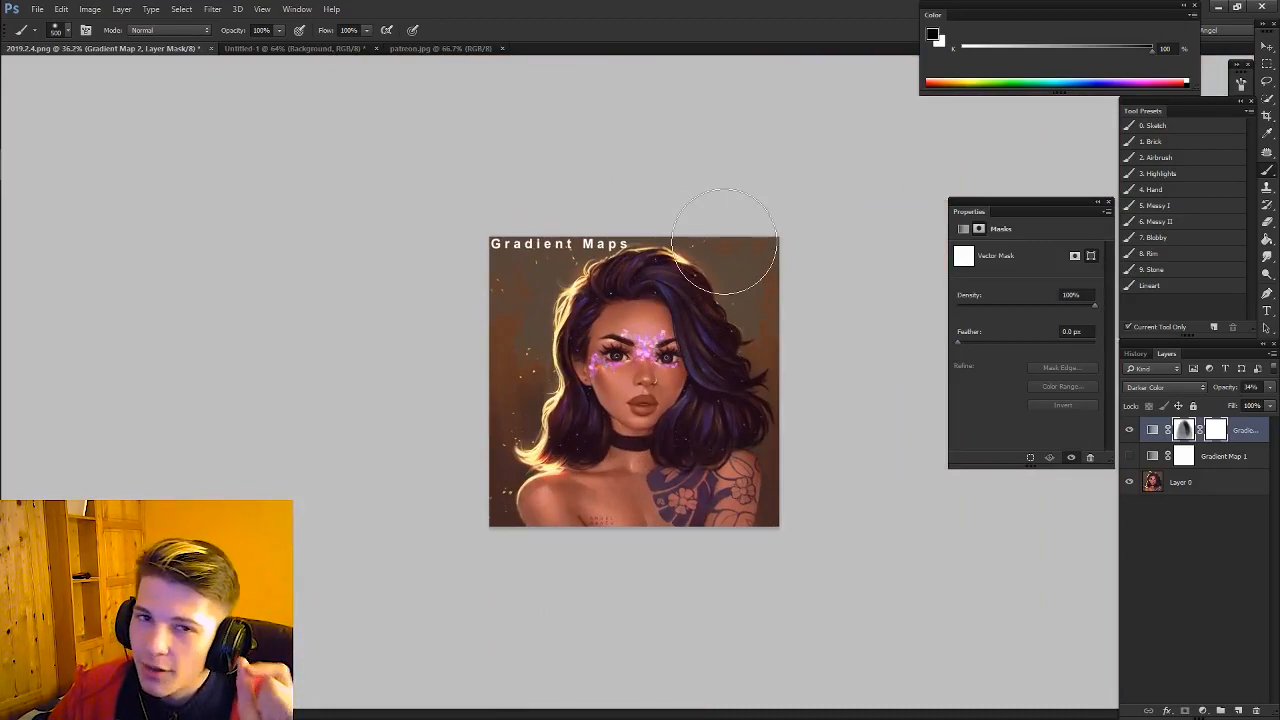
Step: Delete the masked gradient map layer and add a new Gradient Map adjustment with the default black-to-white gradient
{"action": "left_click_drag", "start_coordinate": [1240, 431], "coordinate": [1255, 711]}
{"action": "left_click", "coordinate": [1203, 710]}
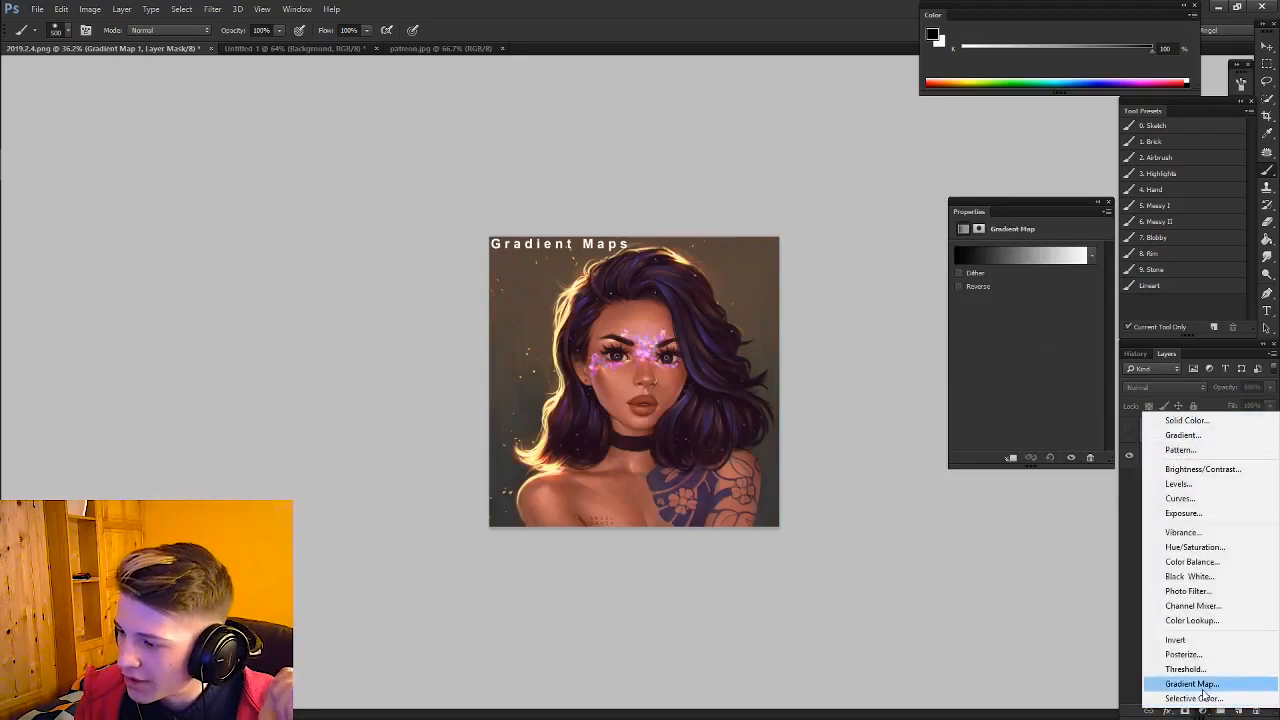
{"action": "left_click", "coordinate": [1190, 684]}
{"action": "left_click", "coordinate": [1029, 258]}
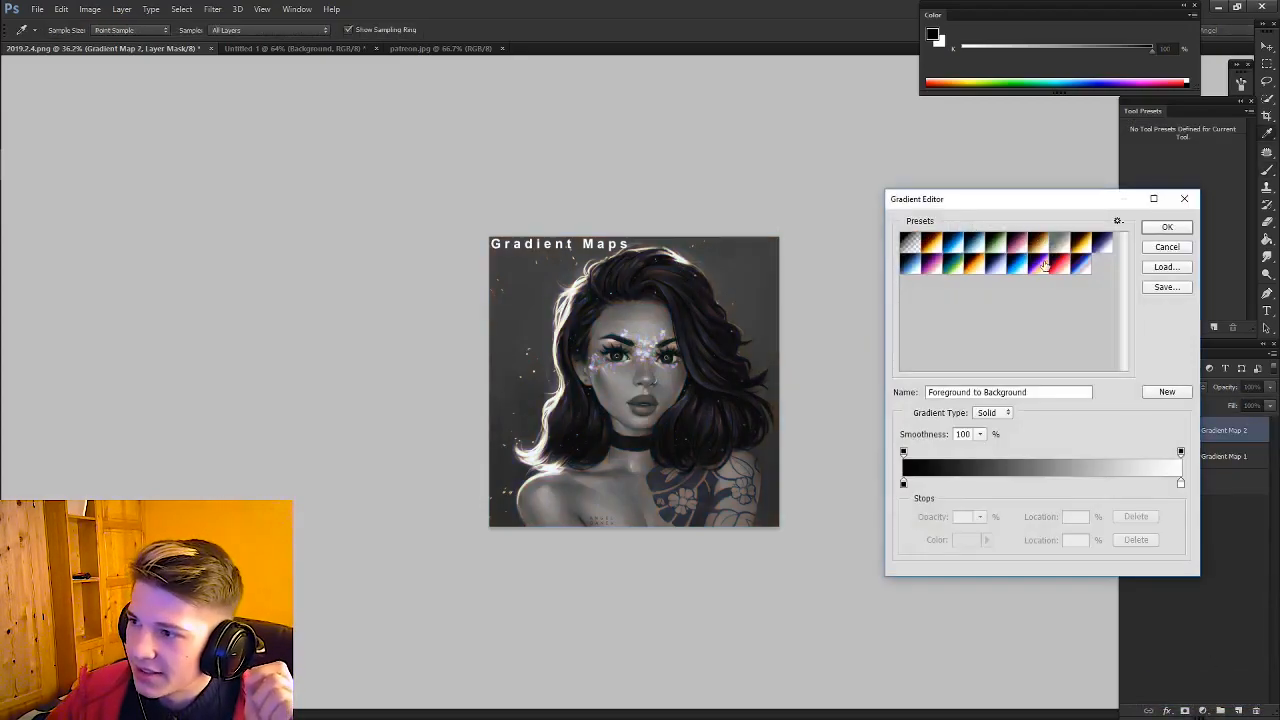
{"action": "left_click", "coordinate": [1167, 227]}
{"action": "left_click", "coordinate": [1160, 387]}
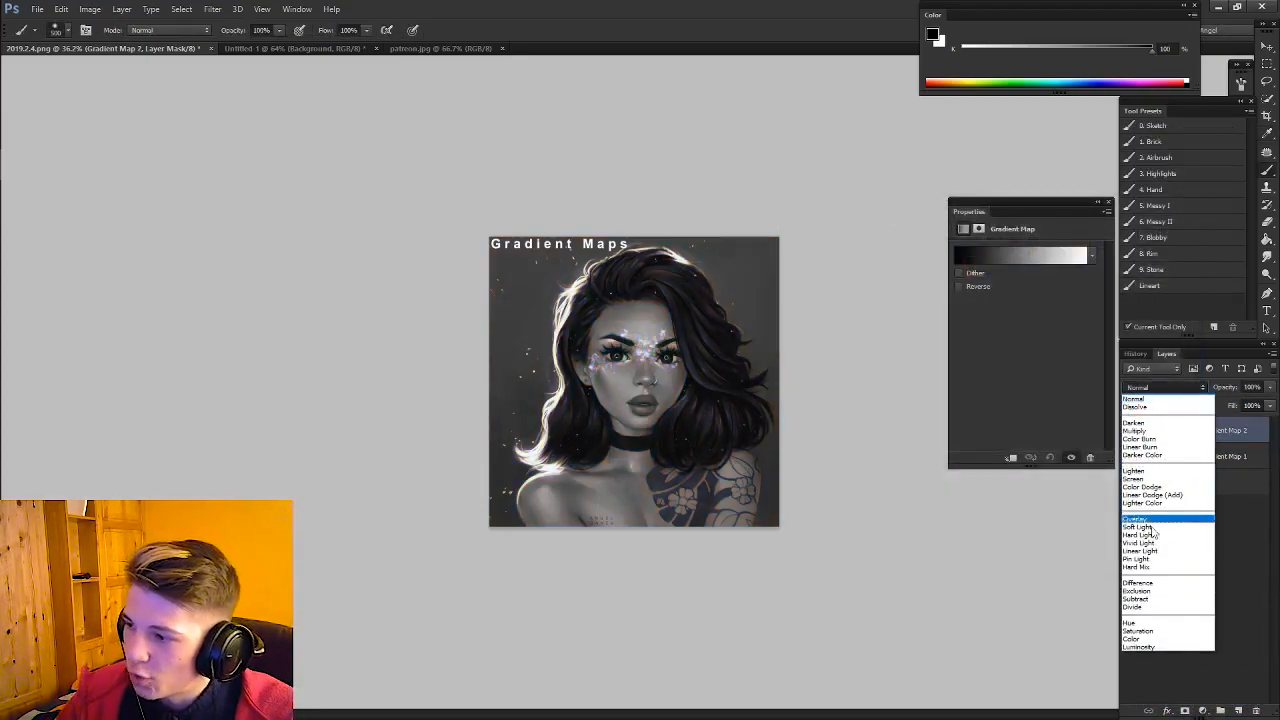
Step: Apply the black-to-navy-to-lavender-to-pale-blue preset to the new gradient map
{"action": "left_click", "coordinate": [1028, 262]}
{"action": "left_click", "coordinate": [1028, 258]}
{"action": "left_click", "coordinate": [1000, 266]}
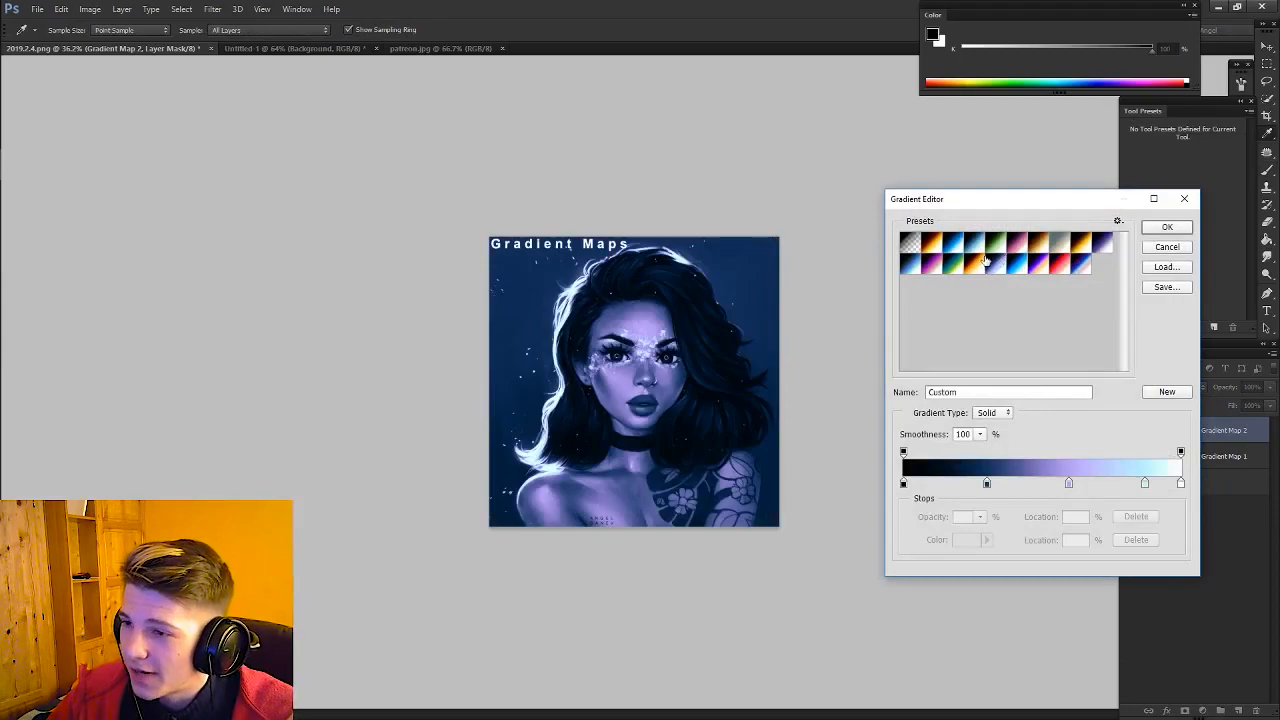
{"action": "key", "text": "Return"}
{"action": "key", "text": "b"}
Step: Set the new gradient map layer to the Hard Mix blend mode at 6% opacity
{"action": "left_click", "coordinate": [1162, 387]}
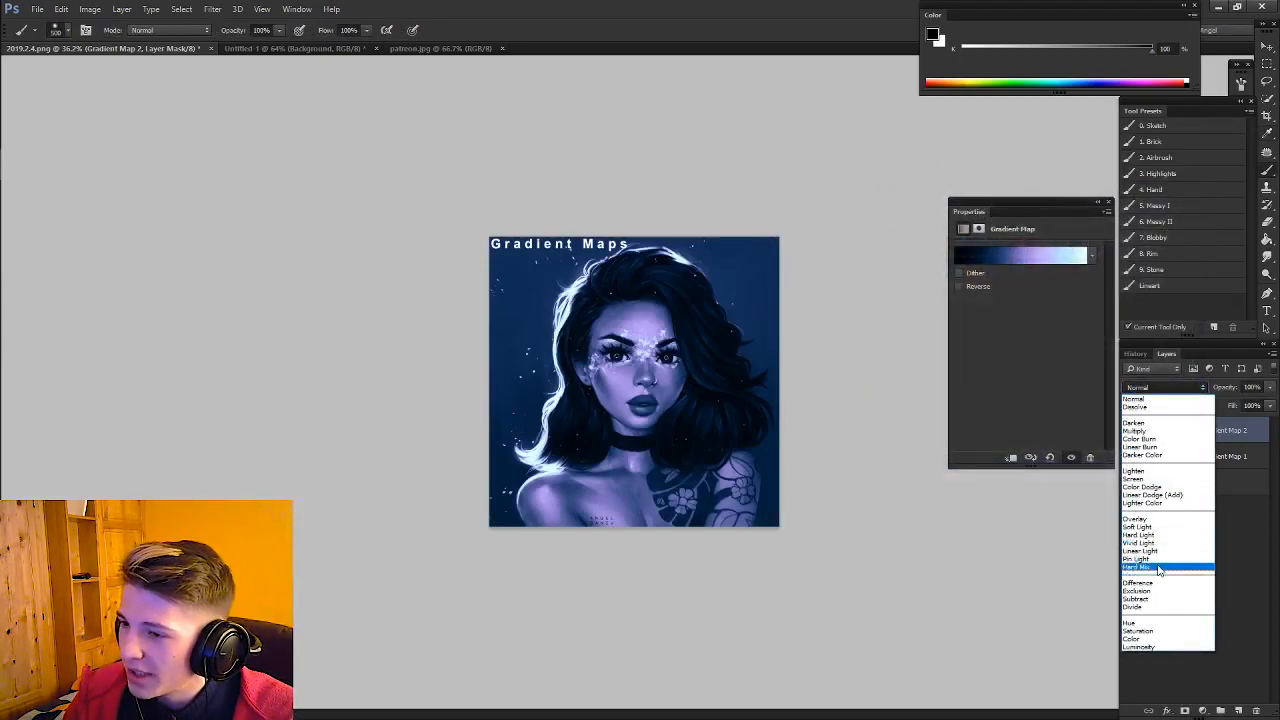
{"action": "left_click", "coordinate": [1138, 566]}
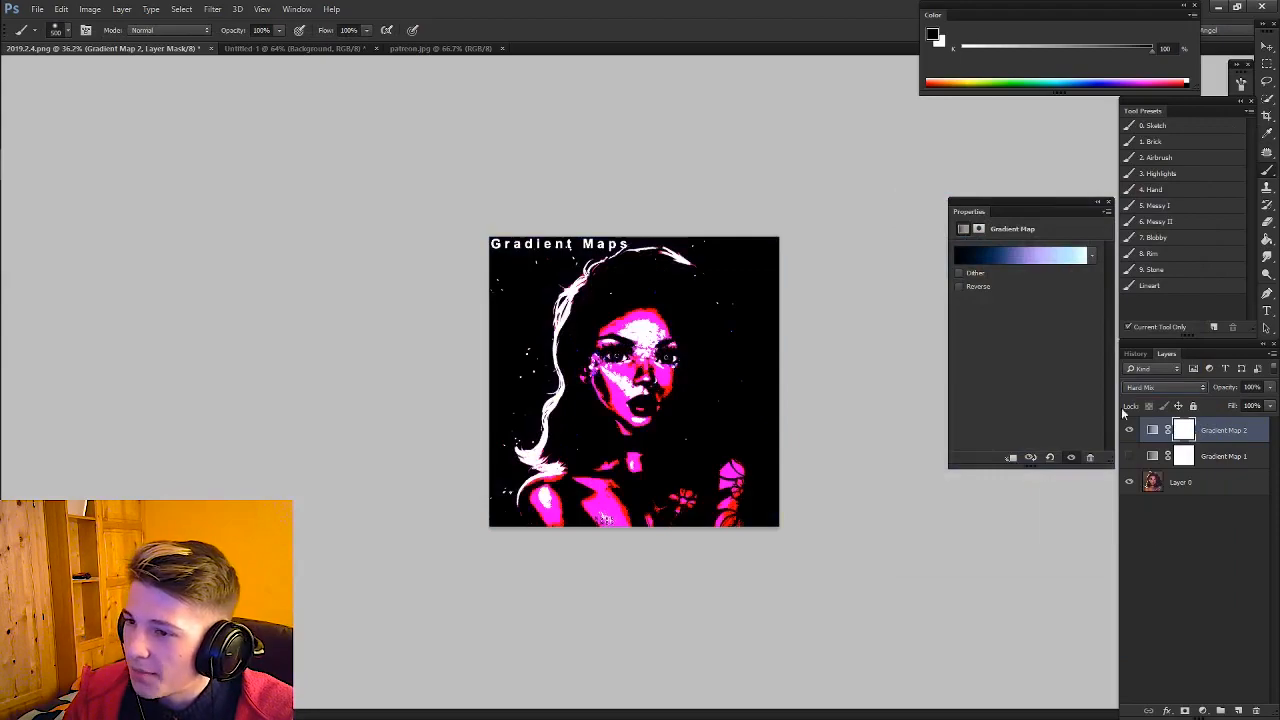
{"action": "left_click", "coordinate": [1270, 388]}
{"action": "left_click_drag", "start_coordinate": [1222, 402], "coordinate": [1208, 404]}
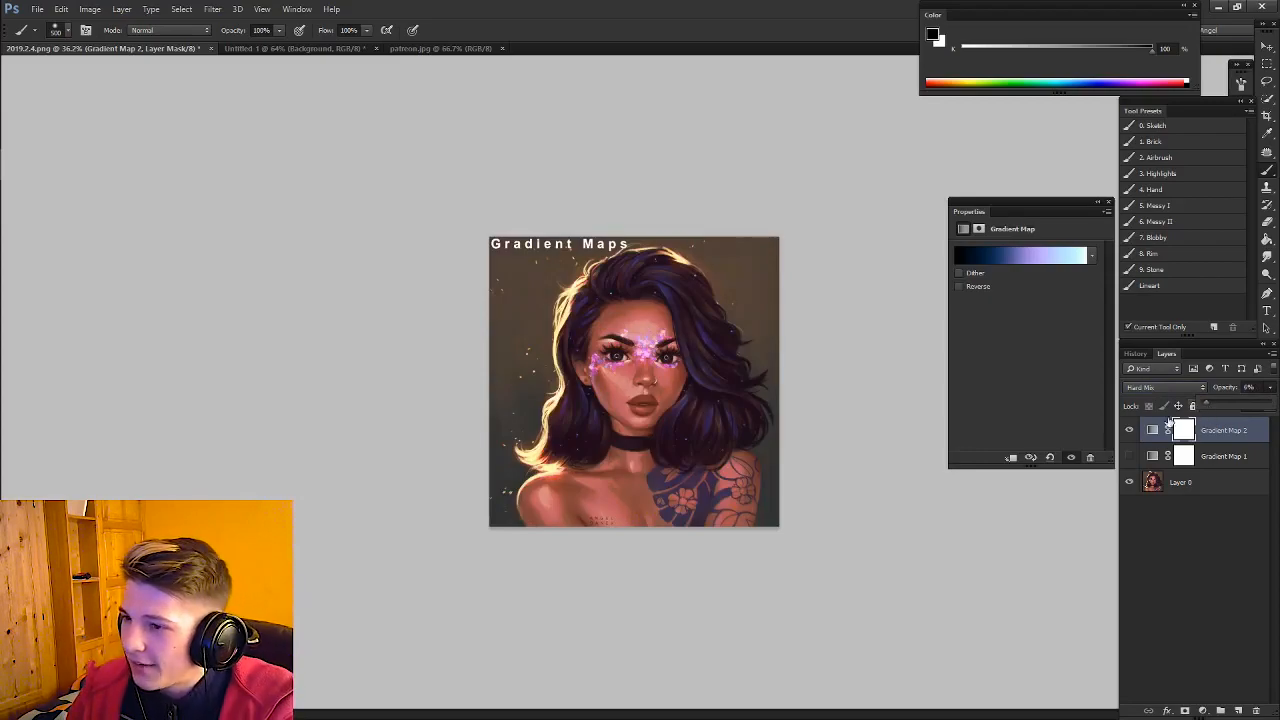
{"action": "key", "text": "ctrl+0"}
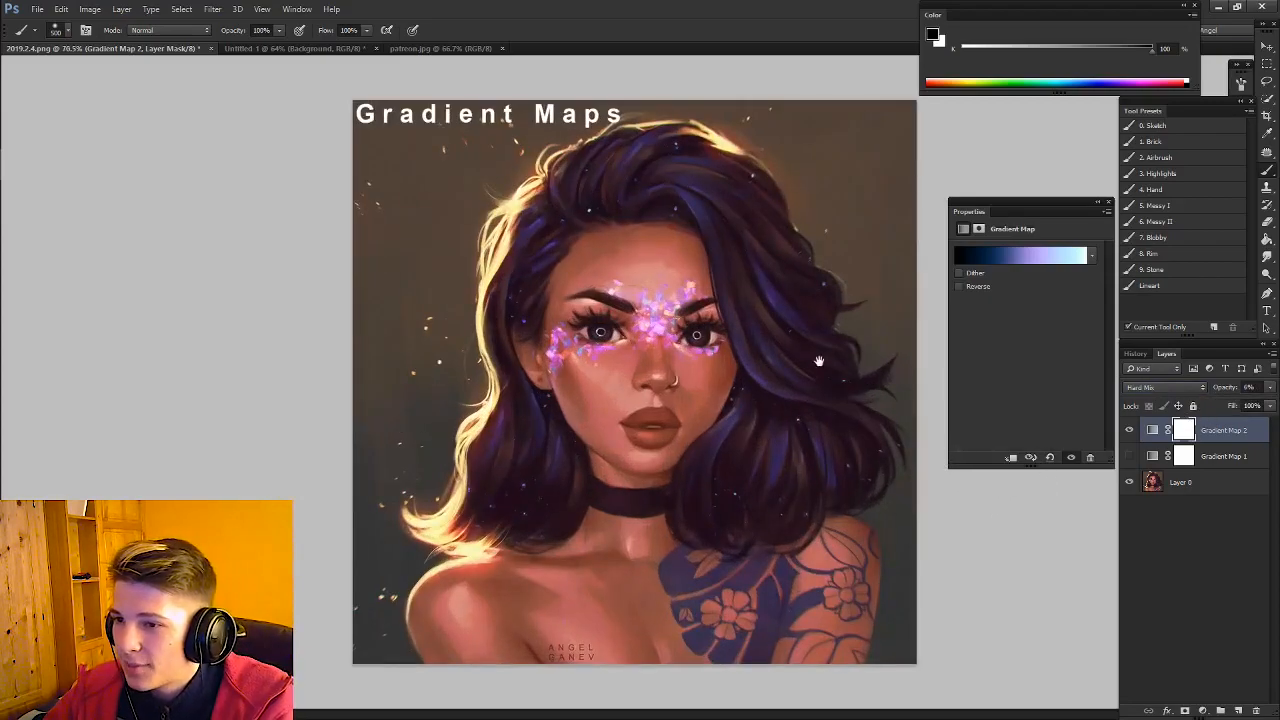
{"action": "left_click", "coordinate": [646, 389], "text": "ctrl"}
{"action": "left_click_drag", "start_coordinate": [600, 390], "coordinate": [698, 416]}
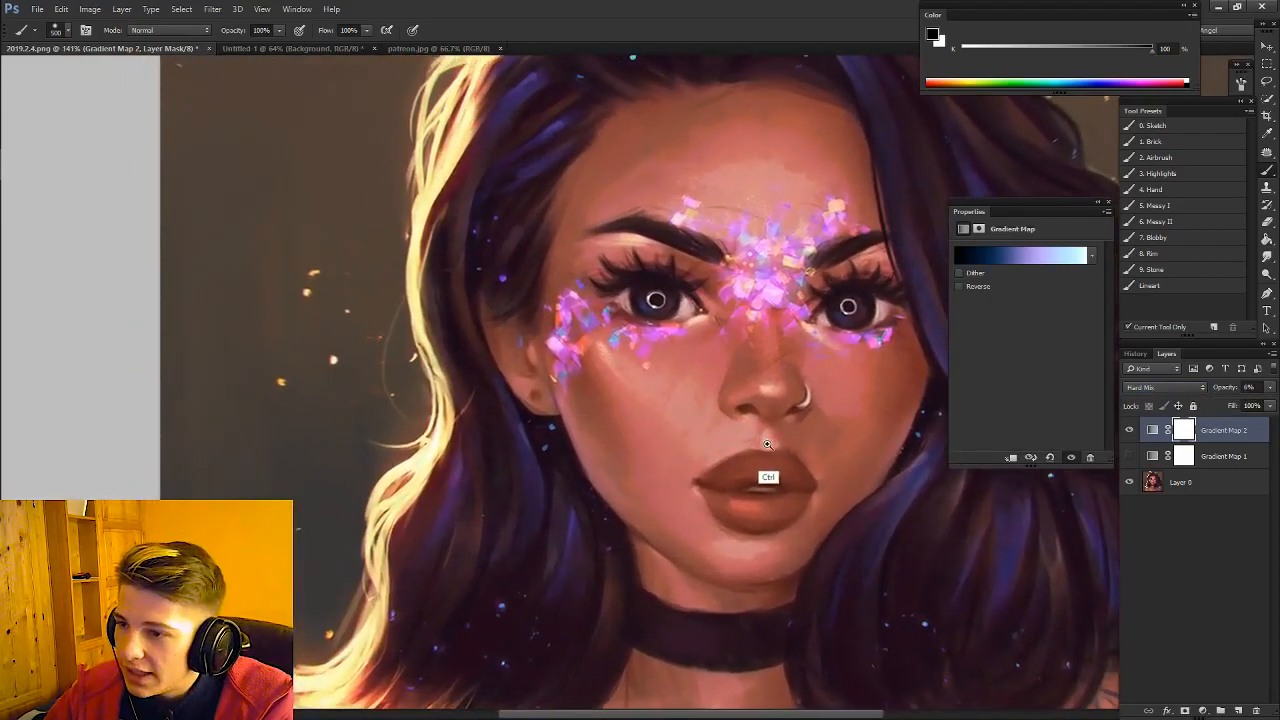
{"action": "left_click", "coordinate": [715, 430], "text": "ctrl"}
{"action": "left_click", "coordinate": [757, 425], "text": "alt"}
{"action": "key", "text": "ctrl+0"}
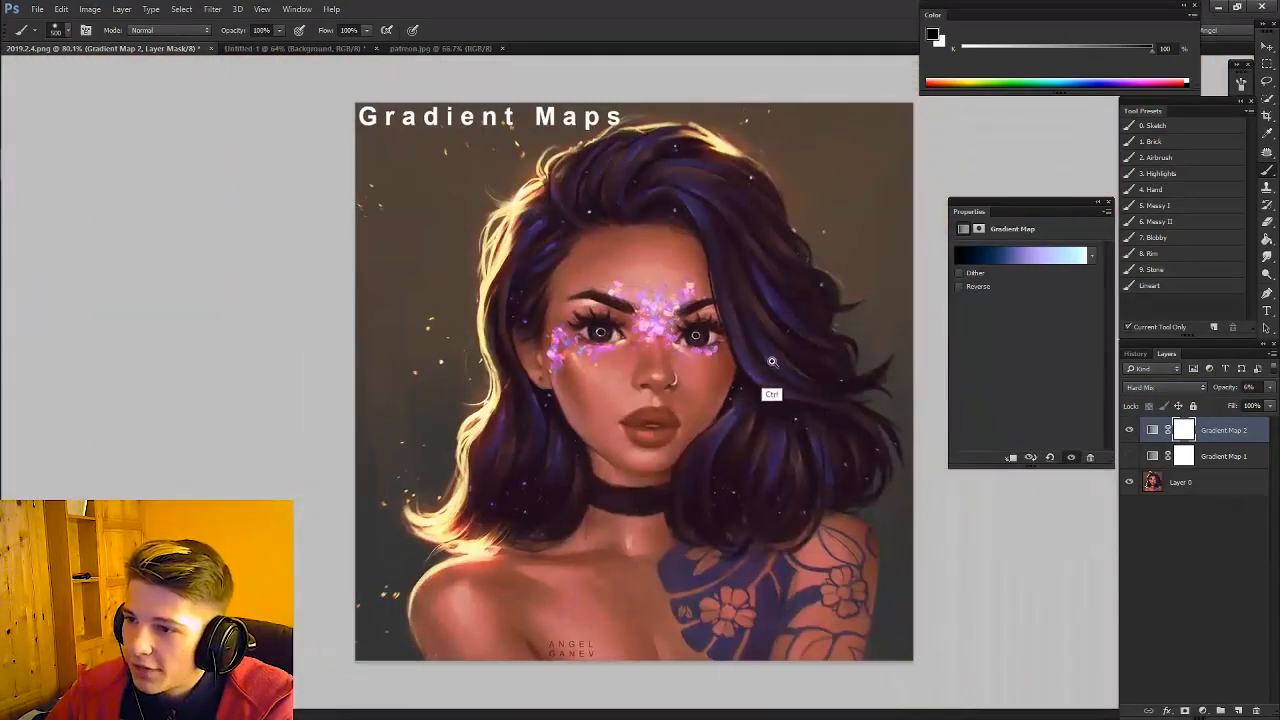
Step: Switch the gradient map to the black-to-blue-to-aqua preset, moving its dark blue stop to 27% and its aqua stop to 82%
{"action": "left_click", "coordinate": [1030, 255]}
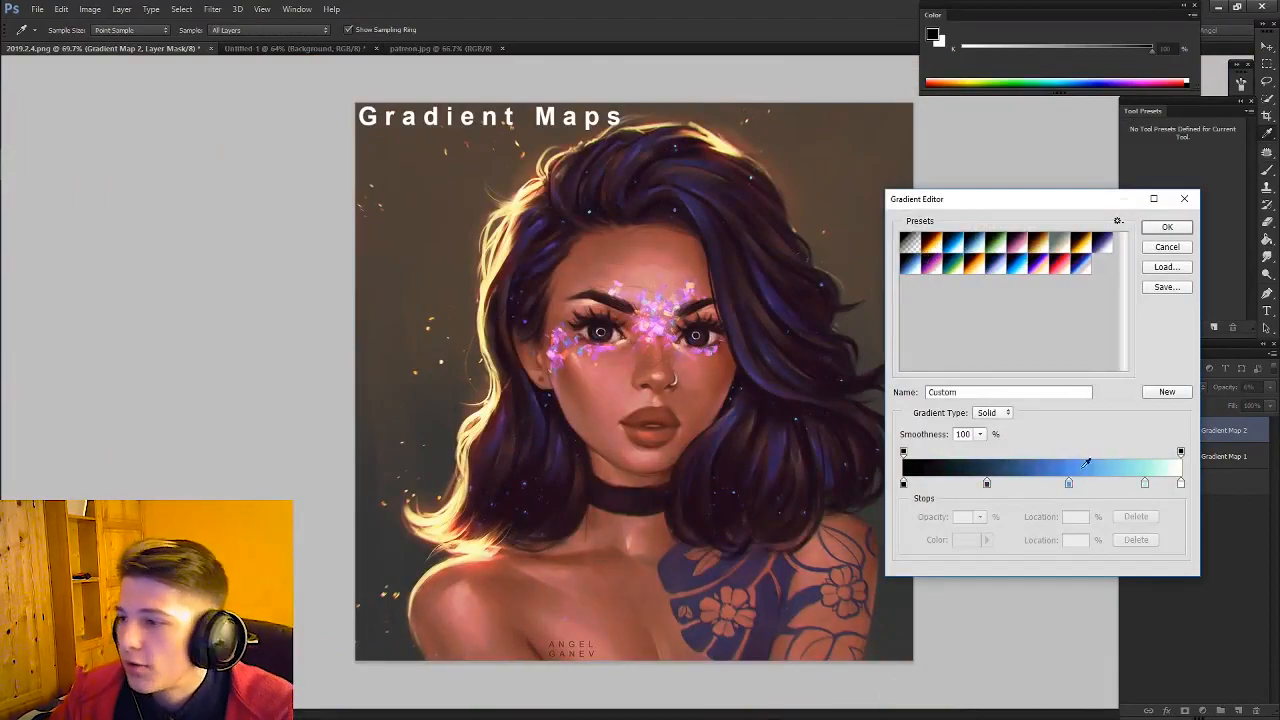
{"action": "left_click_drag", "start_coordinate": [1071, 485], "coordinate": [978, 487]}
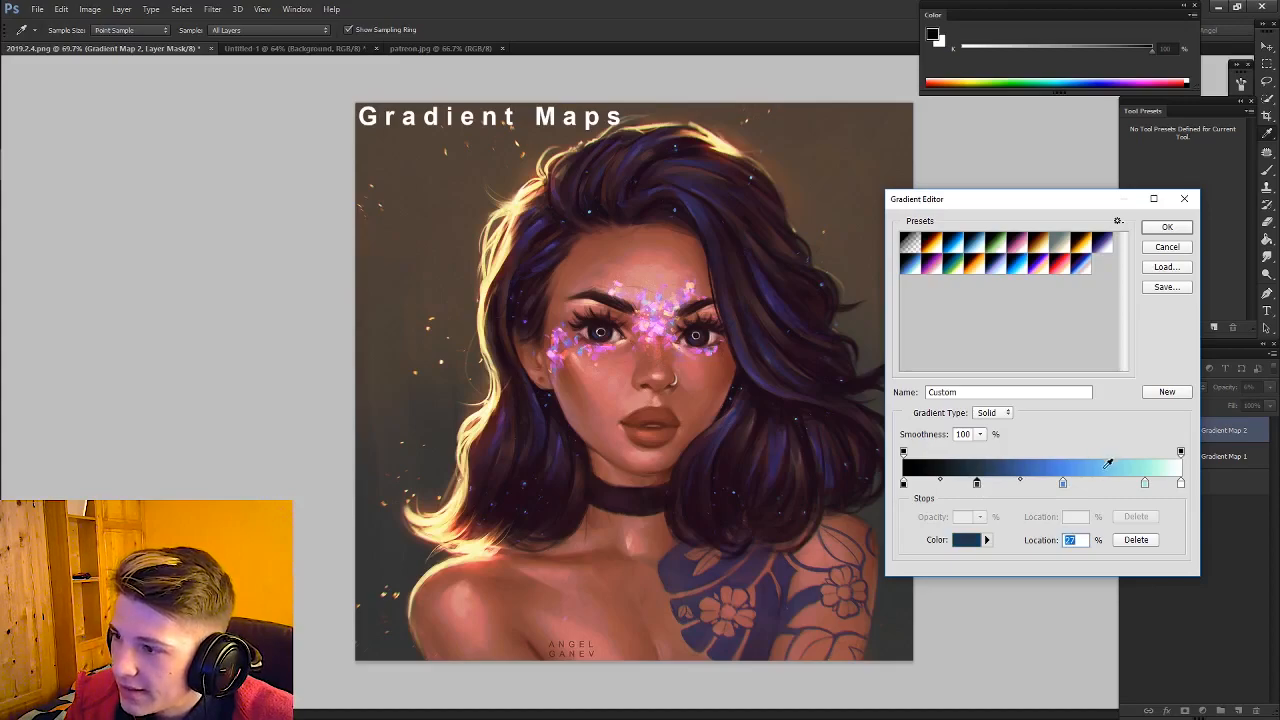
{"action": "left_click_drag", "start_coordinate": [1147, 485], "coordinate": [1135, 488]}
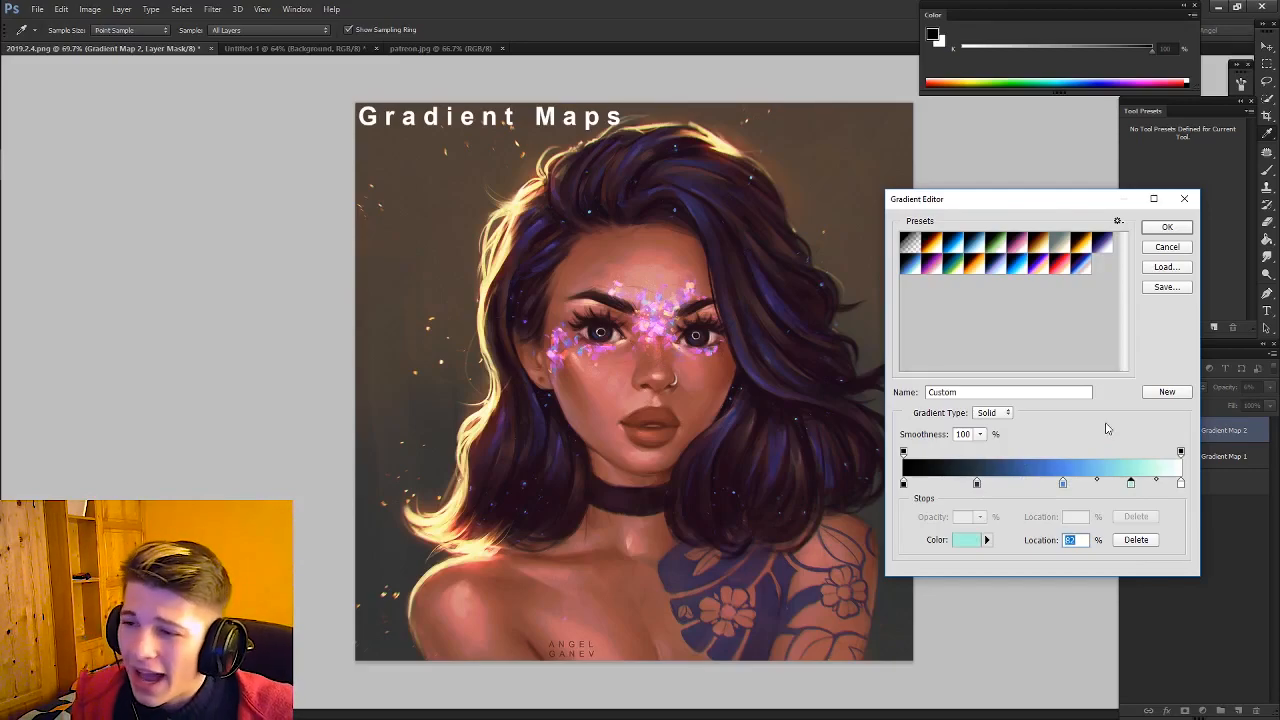
{"action": "left_click", "coordinate": [1168, 228]}
Step: Compare the whole portrait with and without the Hard Mix gradient map
{"action": "left_click", "coordinate": [1131, 430]}
{"action": "left_click", "coordinate": [1131, 430]}
{"action": "left_click", "coordinate": [1131, 430]}
{"action": "left_click", "coordinate": [1131, 430]}
{"action": "left_click", "coordinate": [1131, 430]}
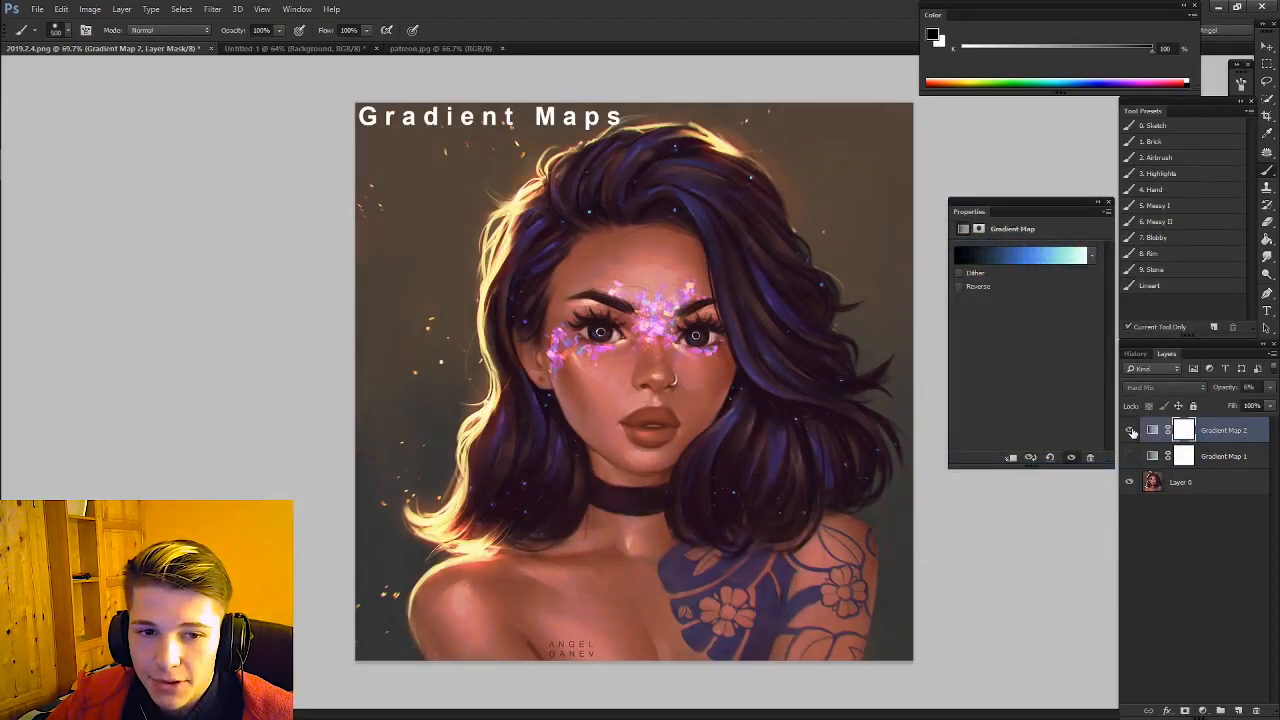
{"action": "left_click", "coordinate": [1131, 430]}
{"action": "left_click", "coordinate": [1131, 430]}
{"action": "left_click", "coordinate": [1131, 430]}
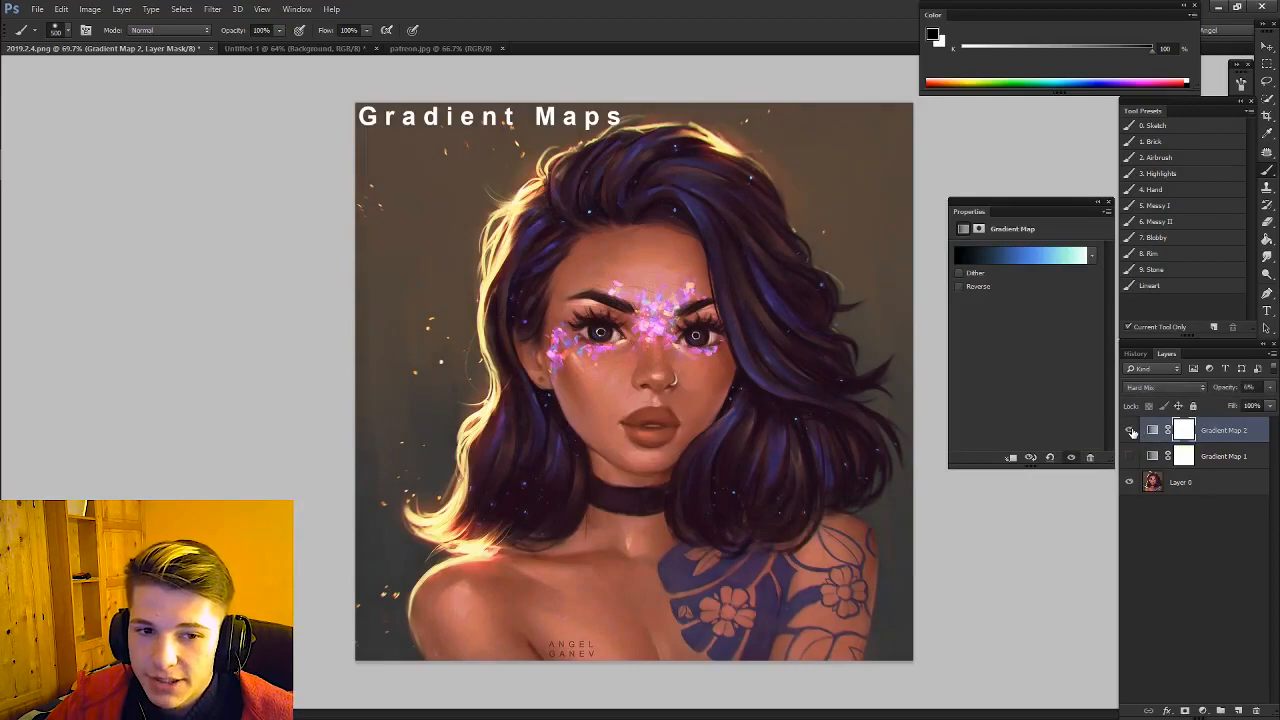
Step: Duplicate the Hard Mix gradient map, set the copy to Linear Dodge (Add) and apply the black-to-orange-to-cream preset with six color stops
{"action": "left_click", "coordinate": [1131, 430]}
{"action": "left_click", "coordinate": [1131, 430]}
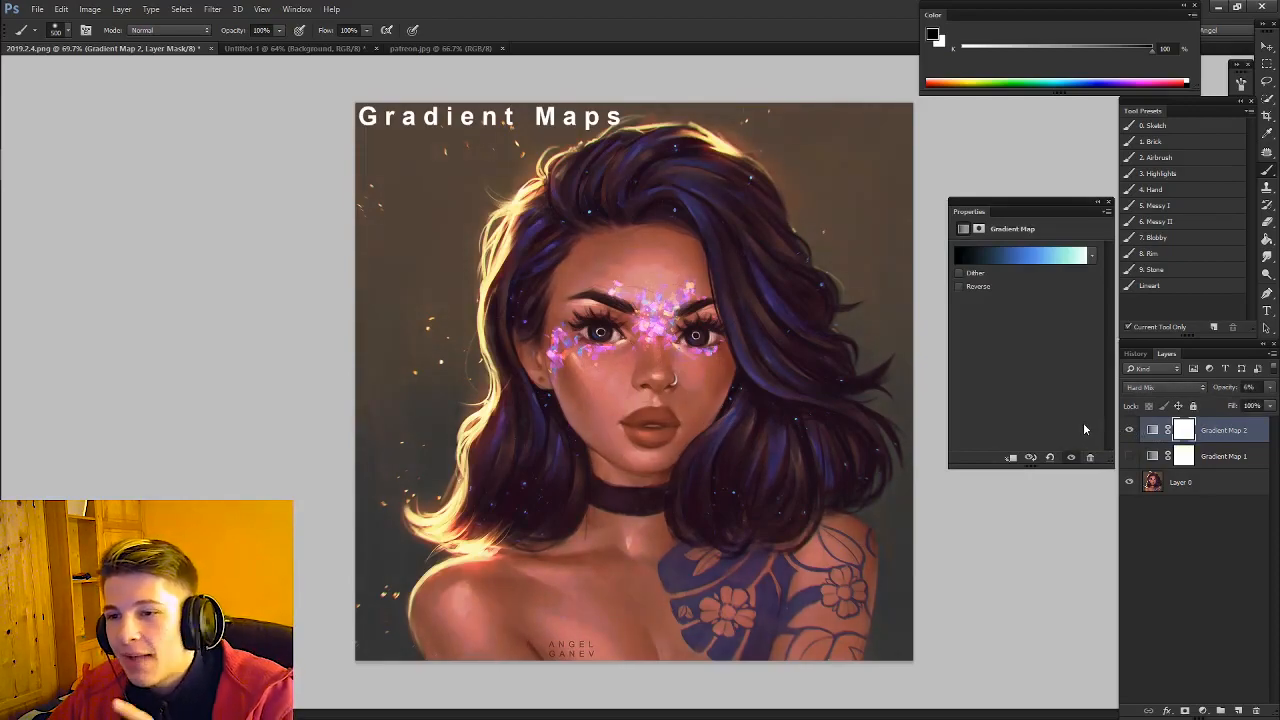
{"action": "key", "text": "ctrl+j"}
{"action": "left_click", "coordinate": [1165, 387]}
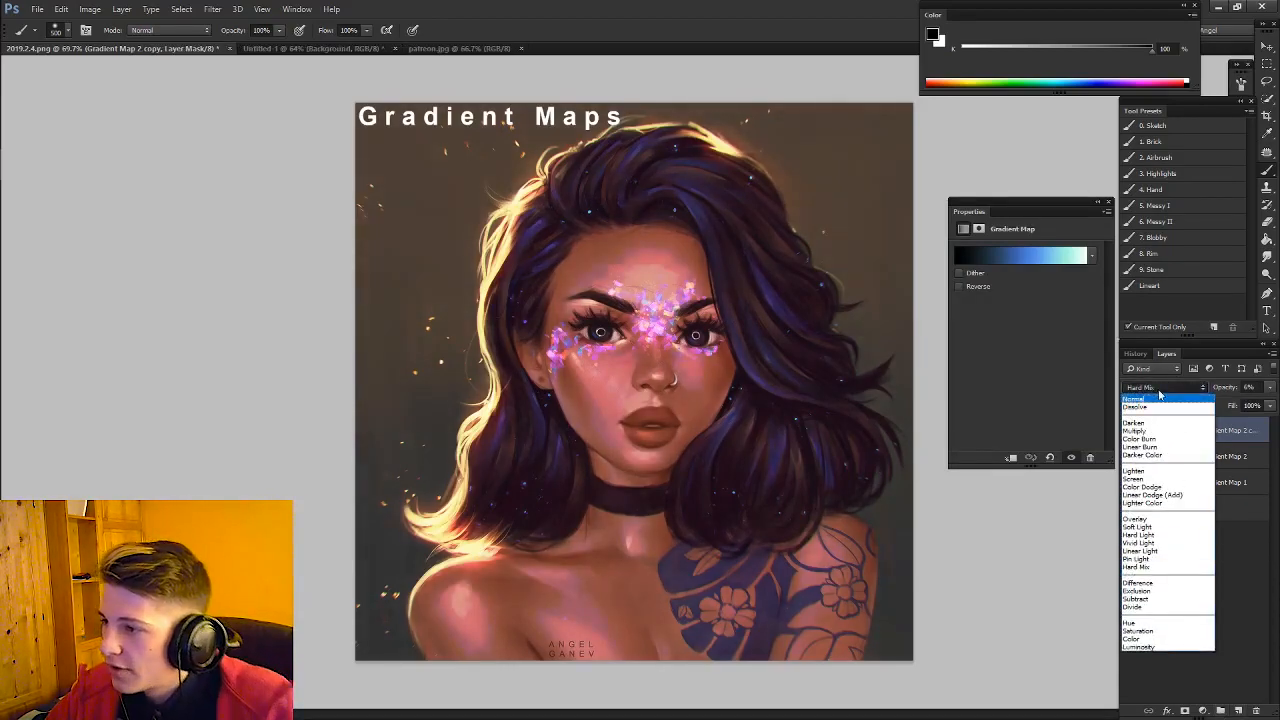
{"action": "left_click", "coordinate": [1153, 495]}
{"action": "left_click", "coordinate": [1020, 256]}
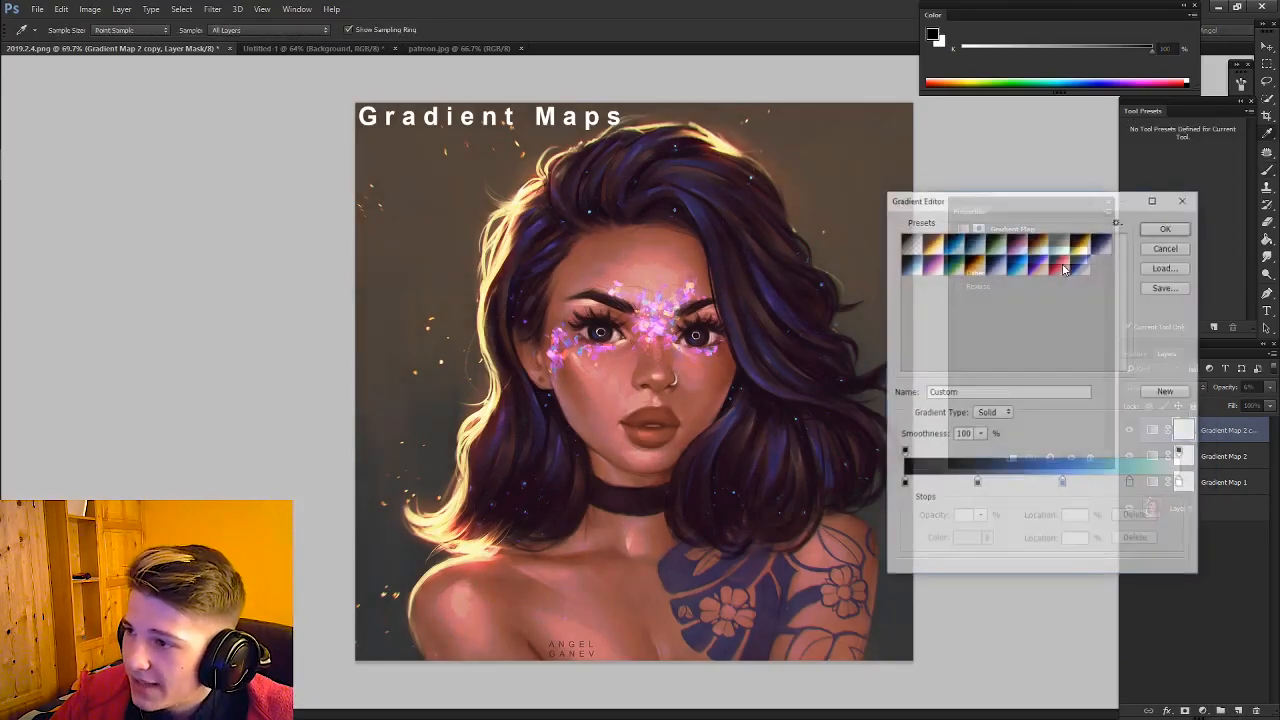
{"action": "left_click", "coordinate": [975, 265]}
{"action": "key", "text": "Return"}
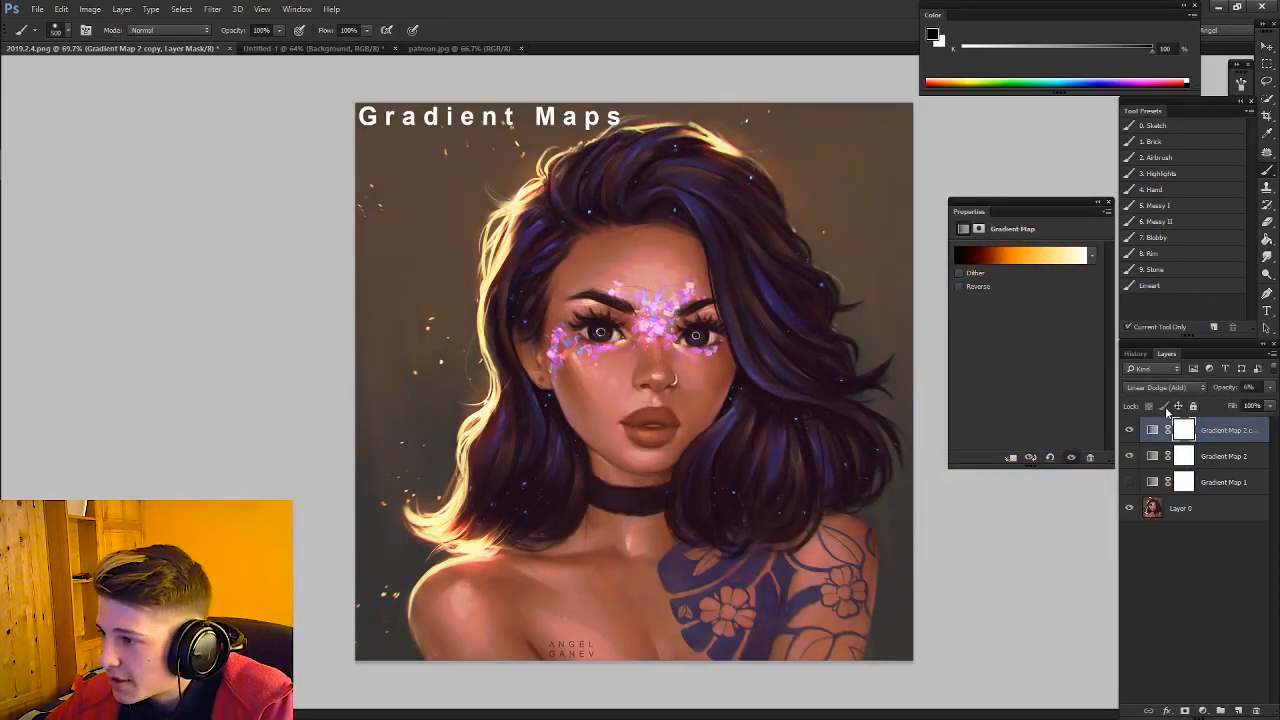
Step: Switch to the Untitled-1 document, undo the stray brush dab and select the uppermost gradient map layer
{"action": "left_click", "coordinate": [297, 48]}
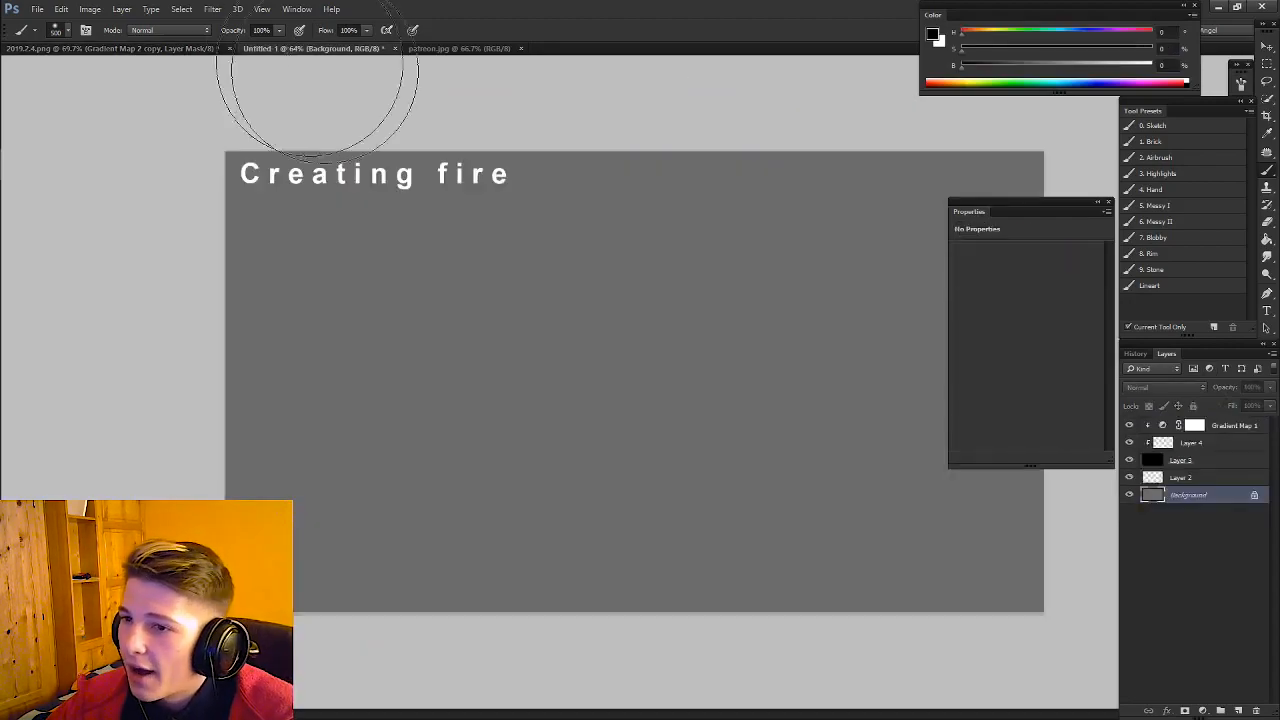
{"action": "left_click", "coordinate": [1109, 204]}
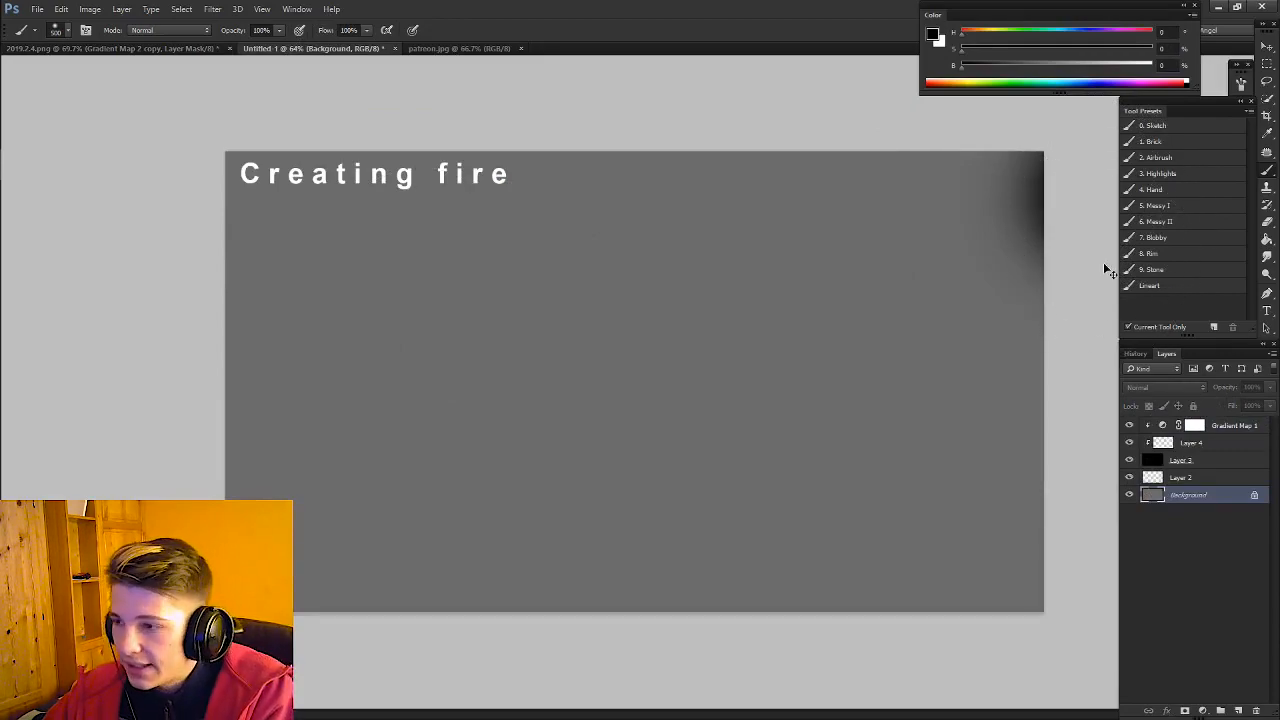
{"action": "key", "text": "ctrl+z"}
{"action": "left_click", "coordinate": [1181, 465]}
{"action": "left_click", "coordinate": [1232, 425]}
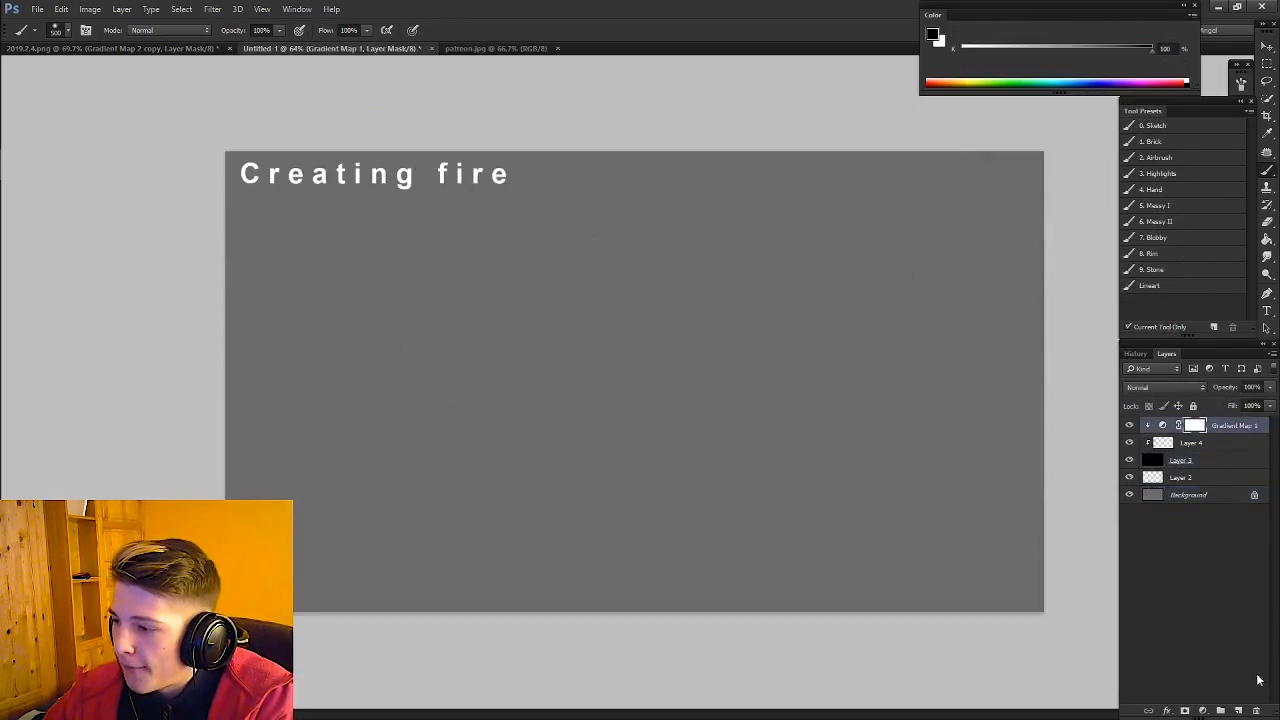
Step: Add a new layer above the existing stack, fill it with black and set its blend mode to Screen
{"action": "left_click", "coordinate": [1238, 710]}
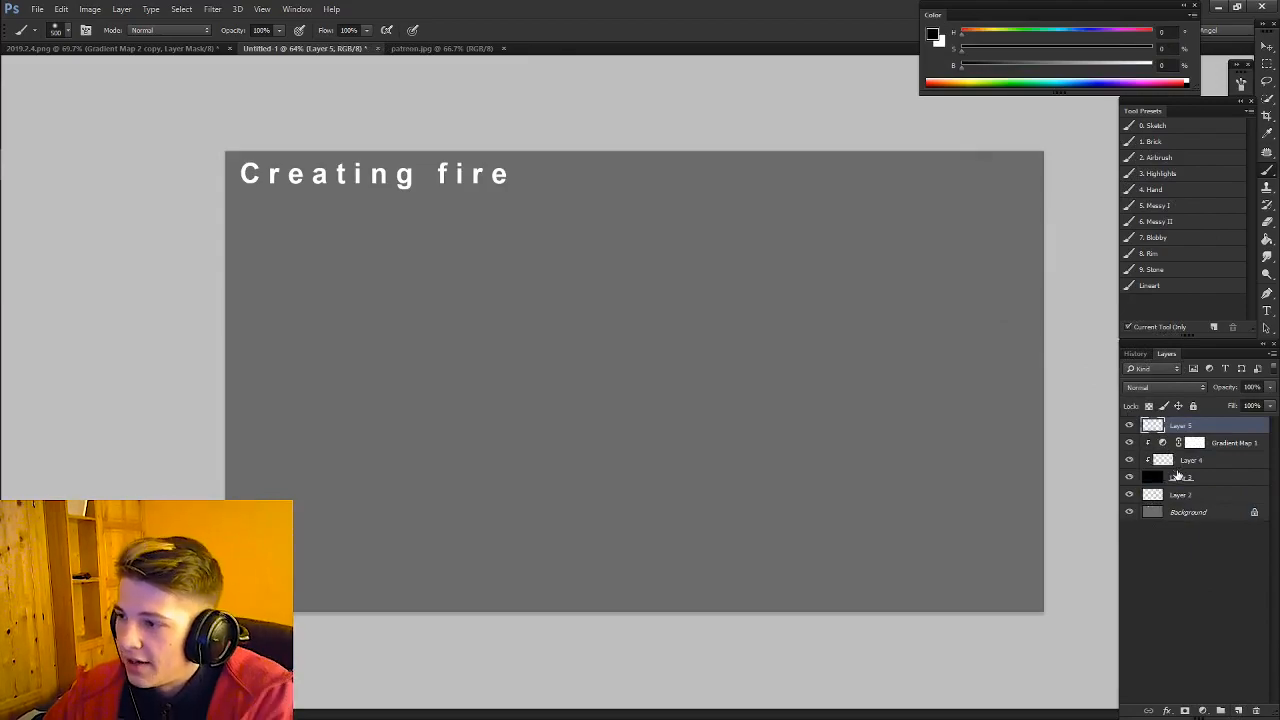
{"action": "key", "text": "g"}
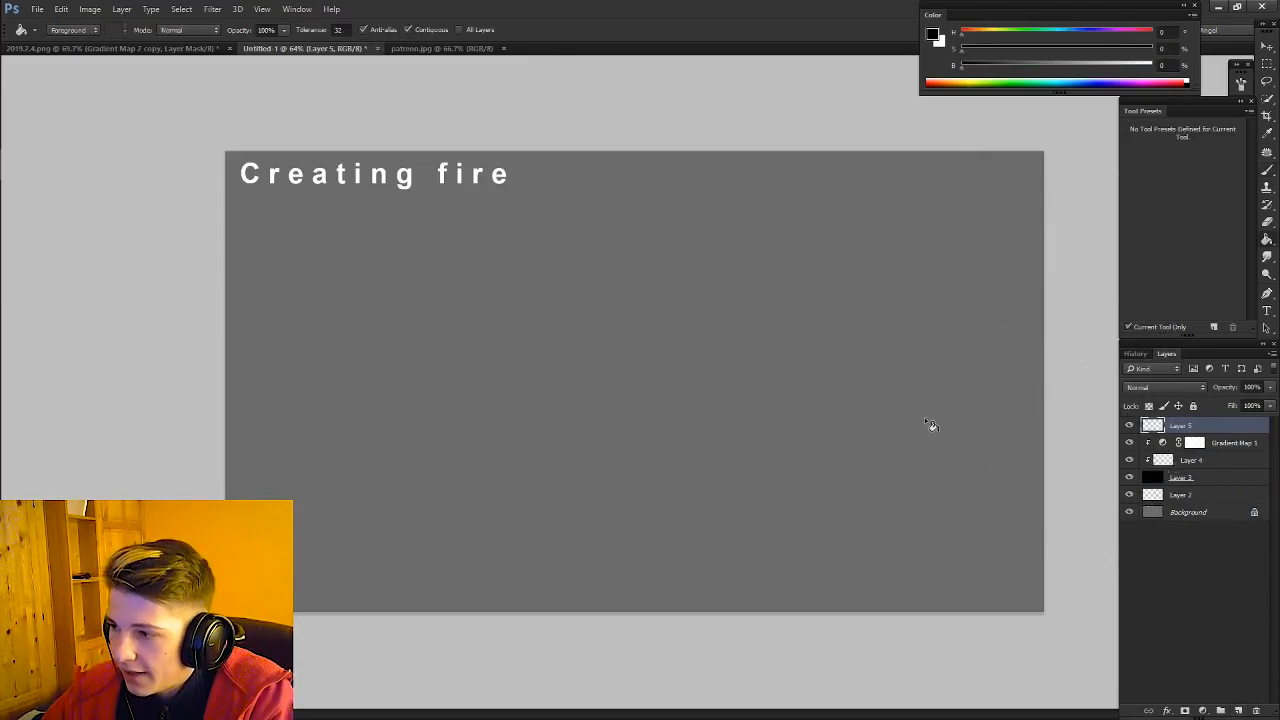
{"action": "left_click", "coordinate": [915, 424]}
{"action": "left_click", "coordinate": [1208, 483]}
{"action": "left_click", "coordinate": [1195, 426]}
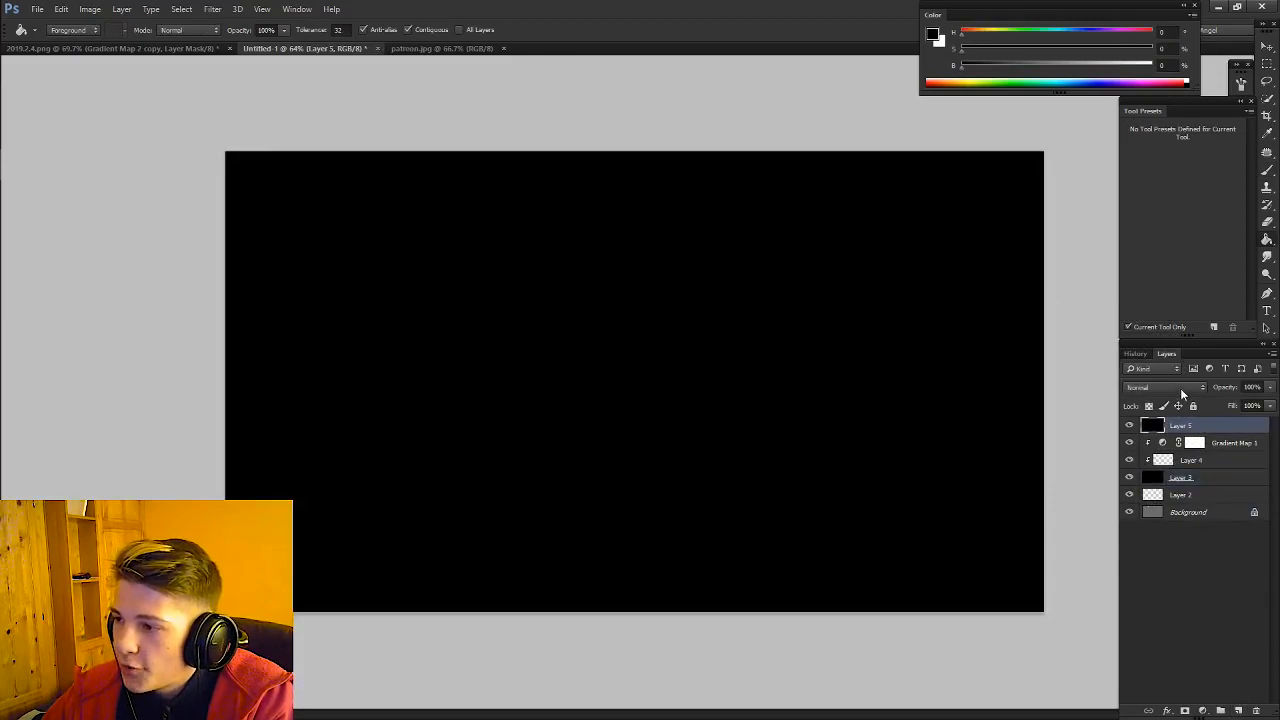
{"action": "left_click", "coordinate": [1180, 388]}
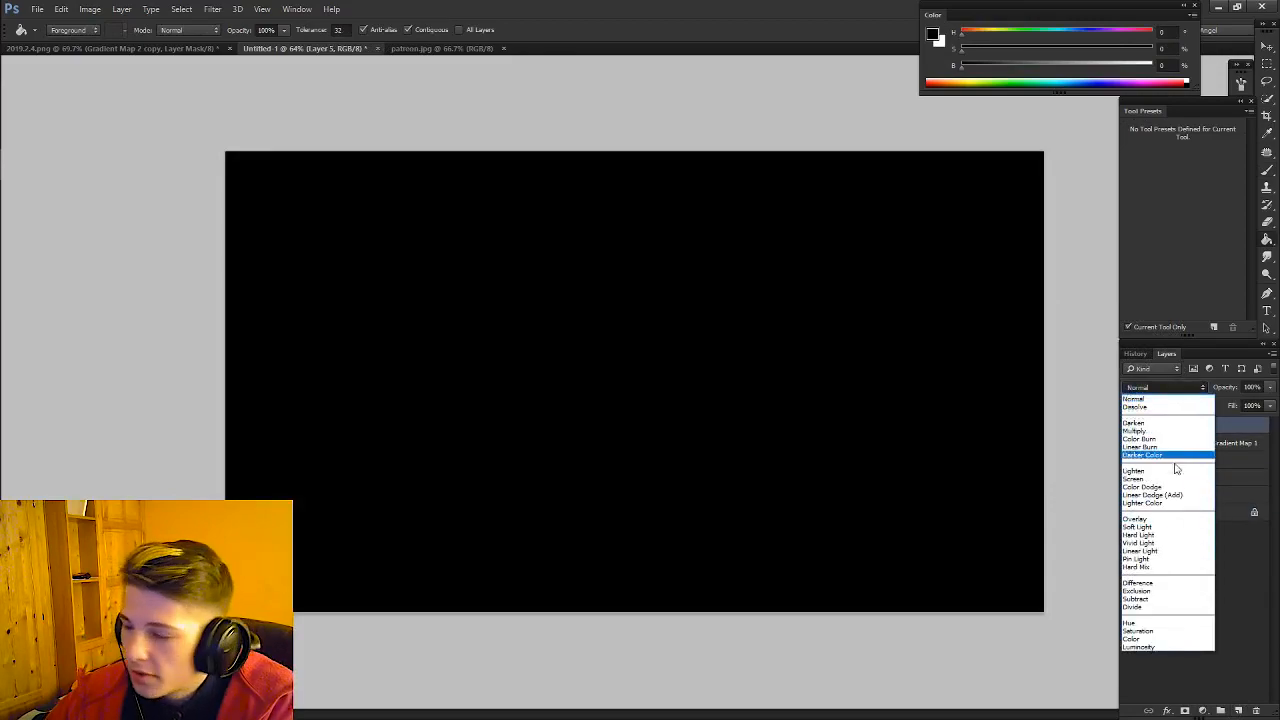
{"action": "left_click", "coordinate": [1133, 479]}
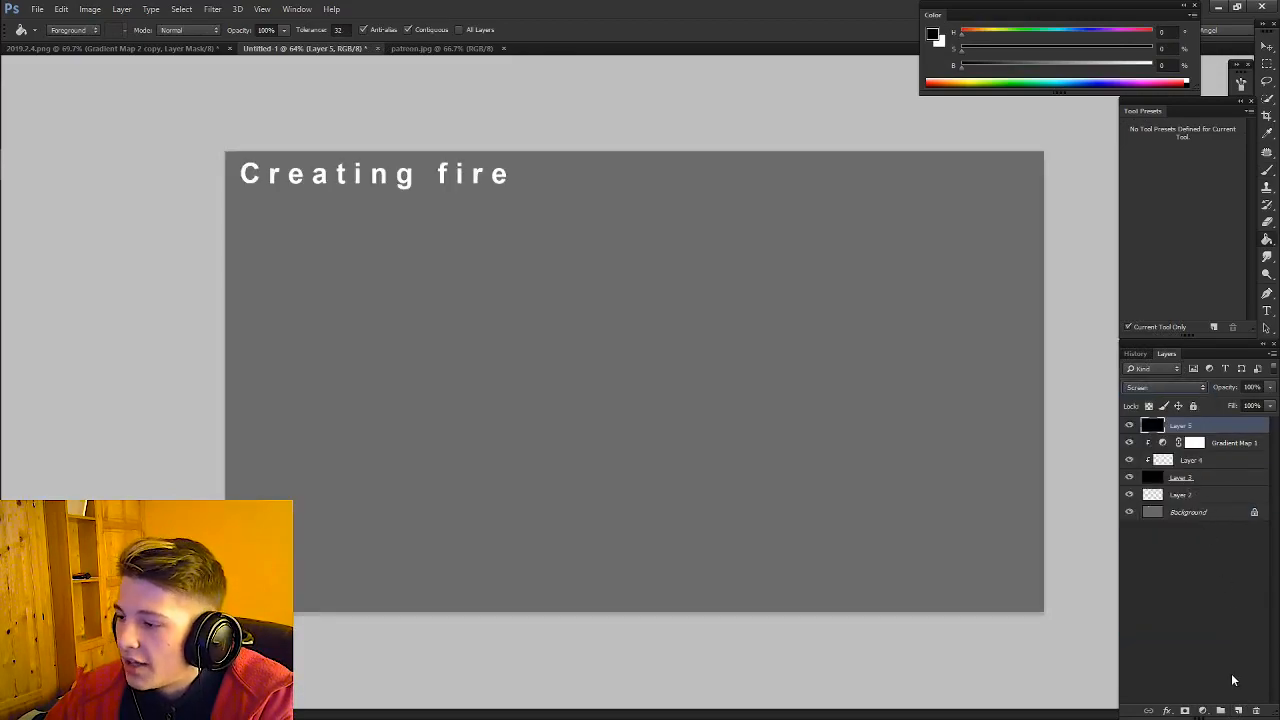
Step: Add a gradient map adjustment clipped to the black Screen layer, and insert an empty clipped layer between the two
{"action": "left_click", "coordinate": [1203, 711]}
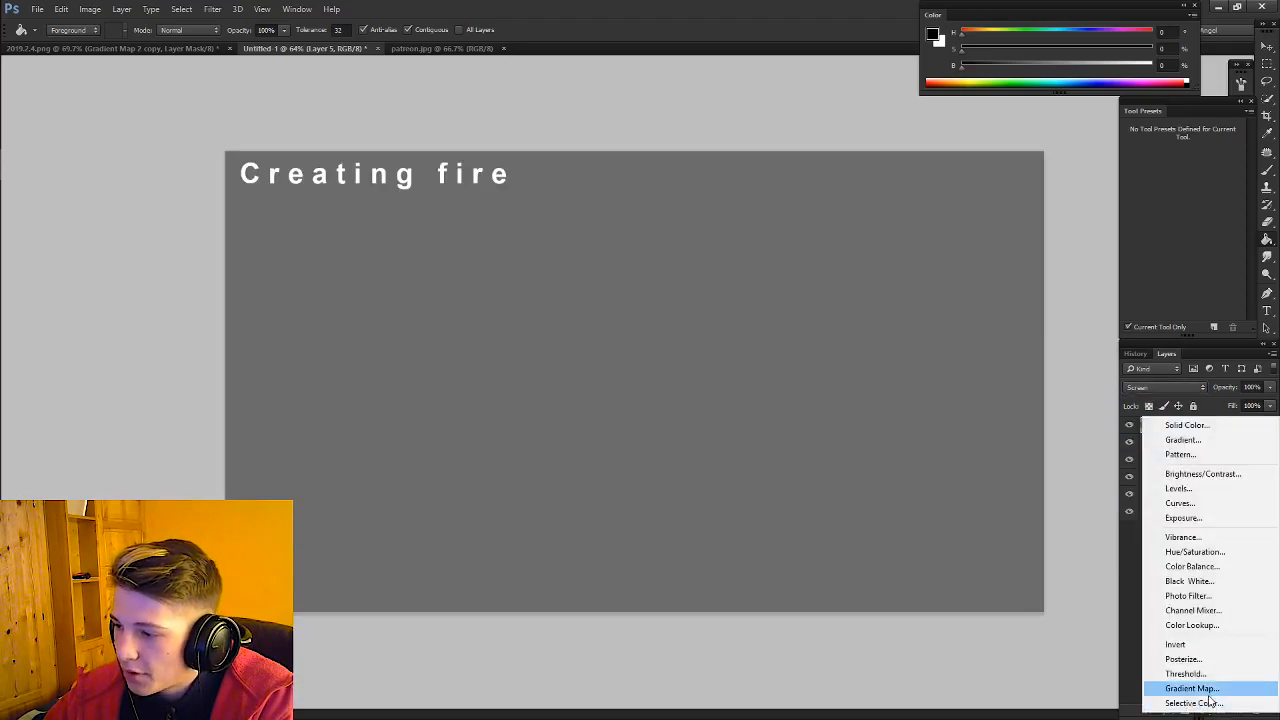
{"action": "left_click", "coordinate": [1207, 688]}
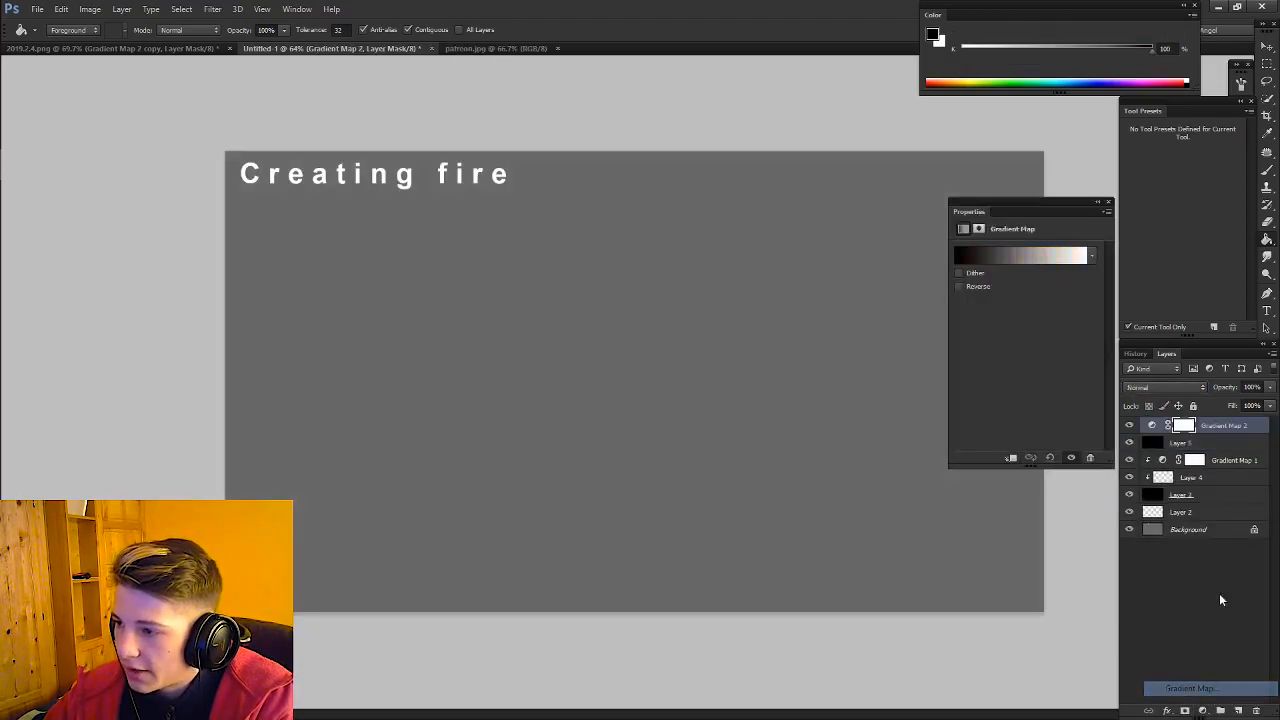
{"action": "left_click", "coordinate": [1237, 432], "text": "alt"}
{"action": "left_click", "coordinate": [1222, 447]}
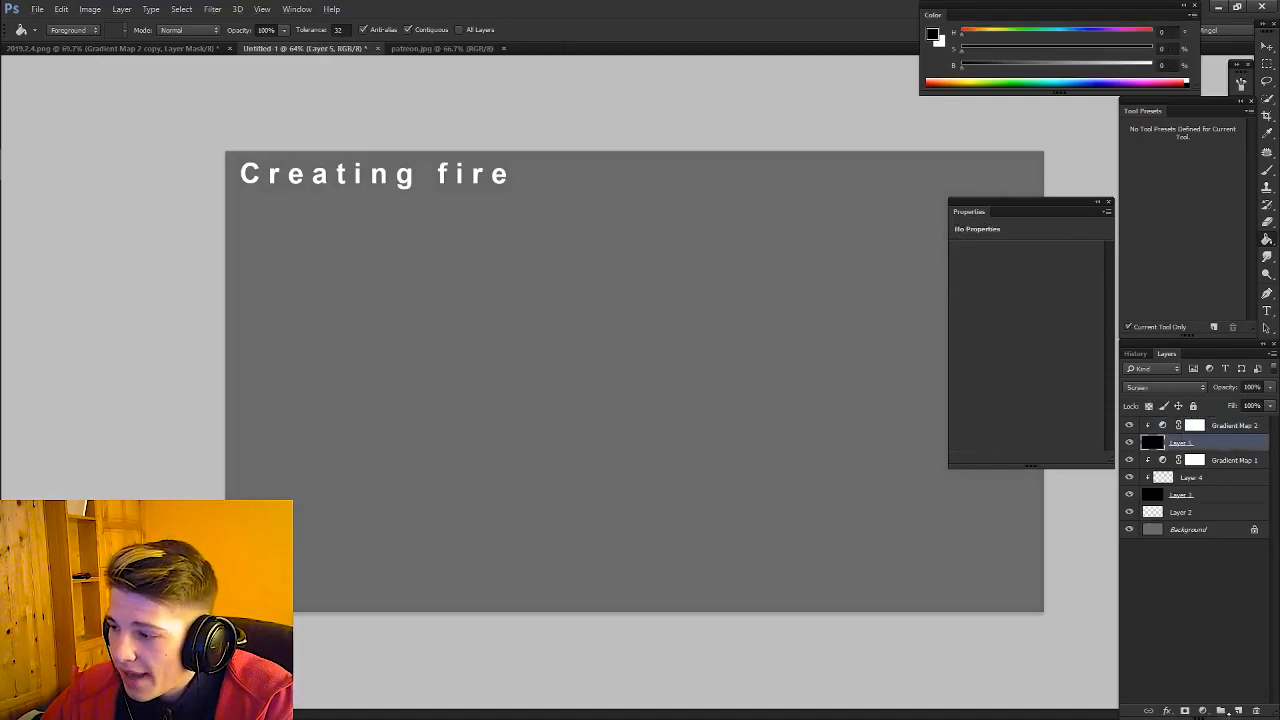
{"action": "left_click", "coordinate": [1238, 711]}
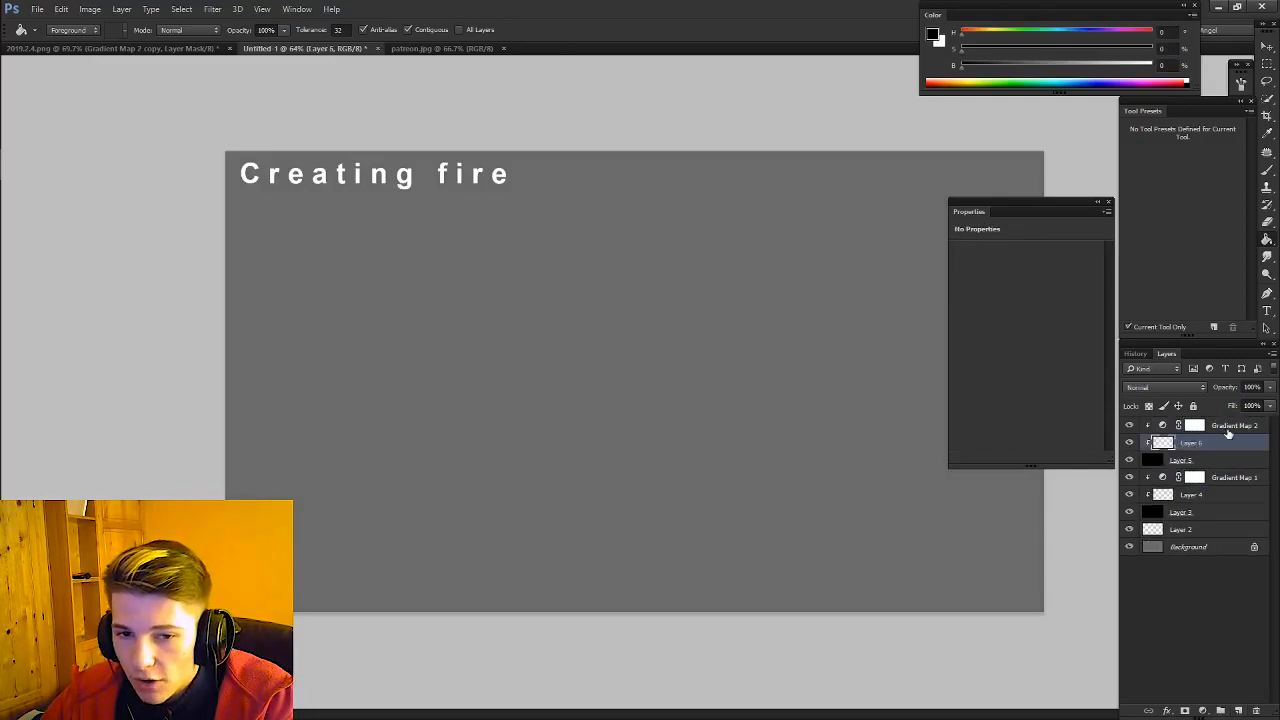
{"action": "left_click", "coordinate": [1228, 430]}
{"action": "left_click", "coordinate": [1228, 446]}
{"action": "left_click", "coordinate": [1232, 428]}
{"action": "left_click", "coordinate": [1236, 460]}
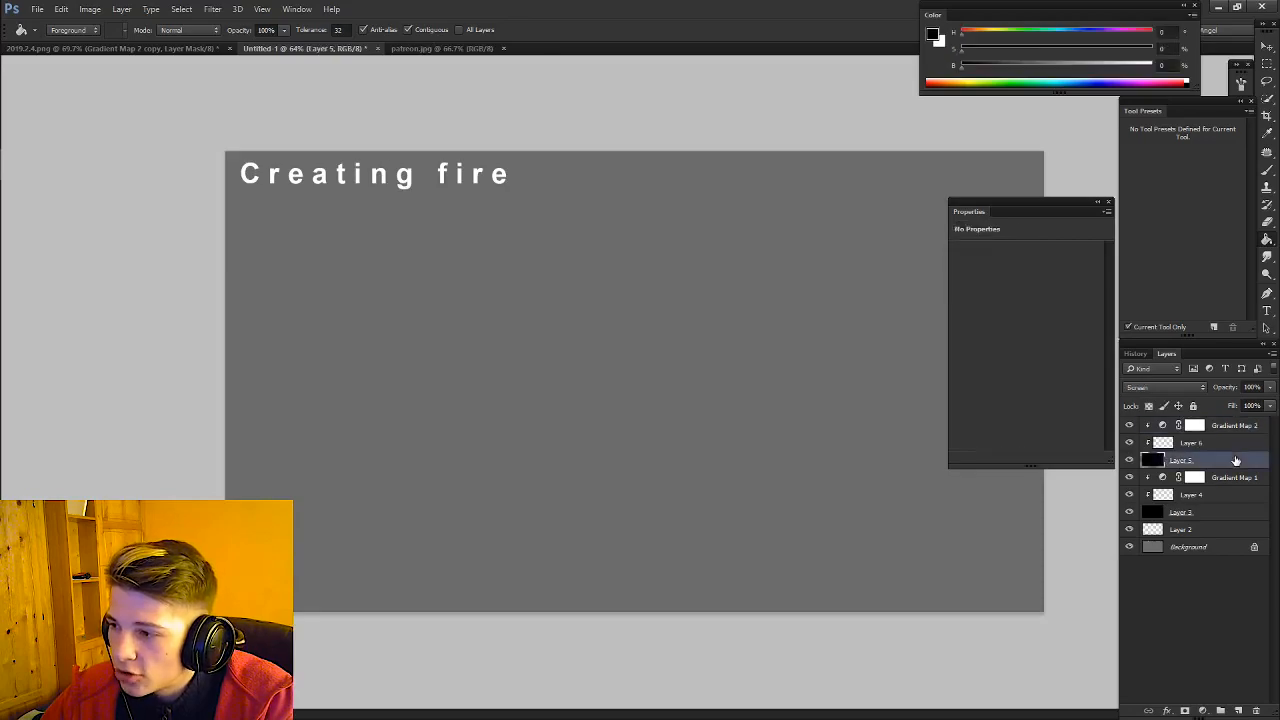
{"action": "left_click", "coordinate": [1236, 428]}
{"action": "left_click", "coordinate": [1163, 443]}
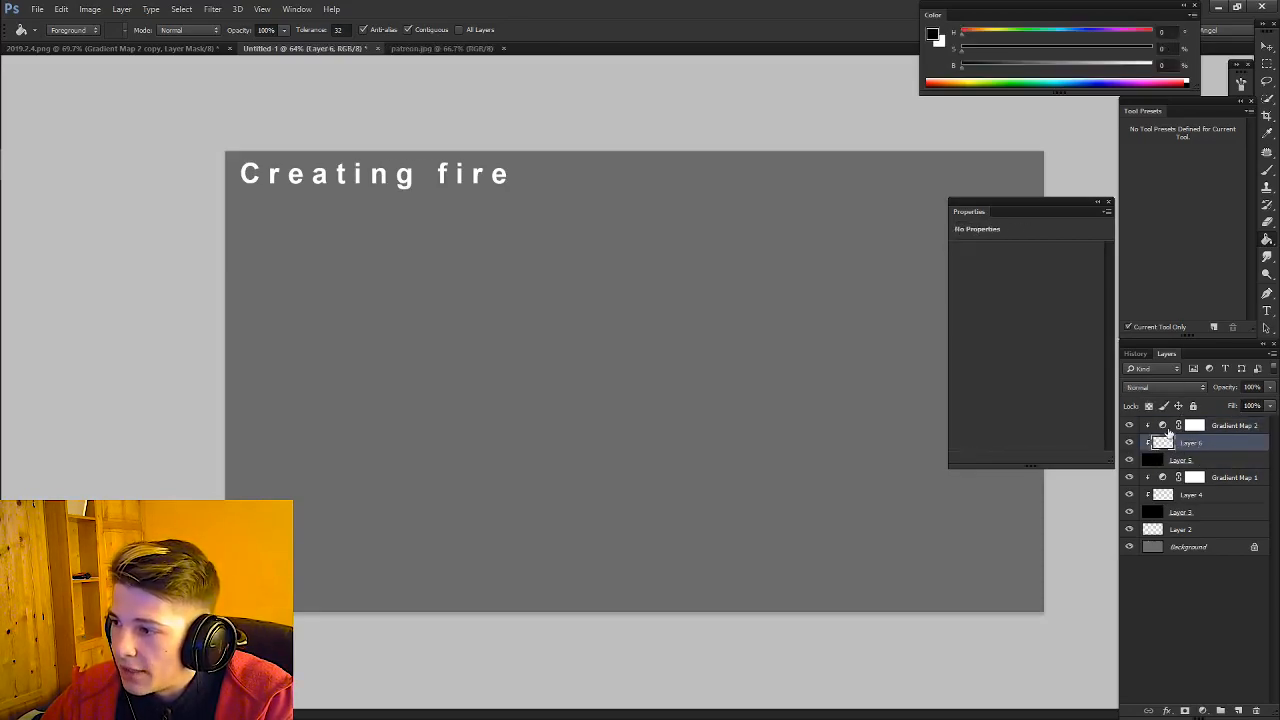
Step: Apply the custom black-to-dark-red-to-orange-to-cream preset to the new clipped gradient map
{"action": "left_click", "coordinate": [1167, 430]}
{"action": "left_click", "coordinate": [1012, 258]}
{"action": "left_click", "coordinate": [1079, 262]}
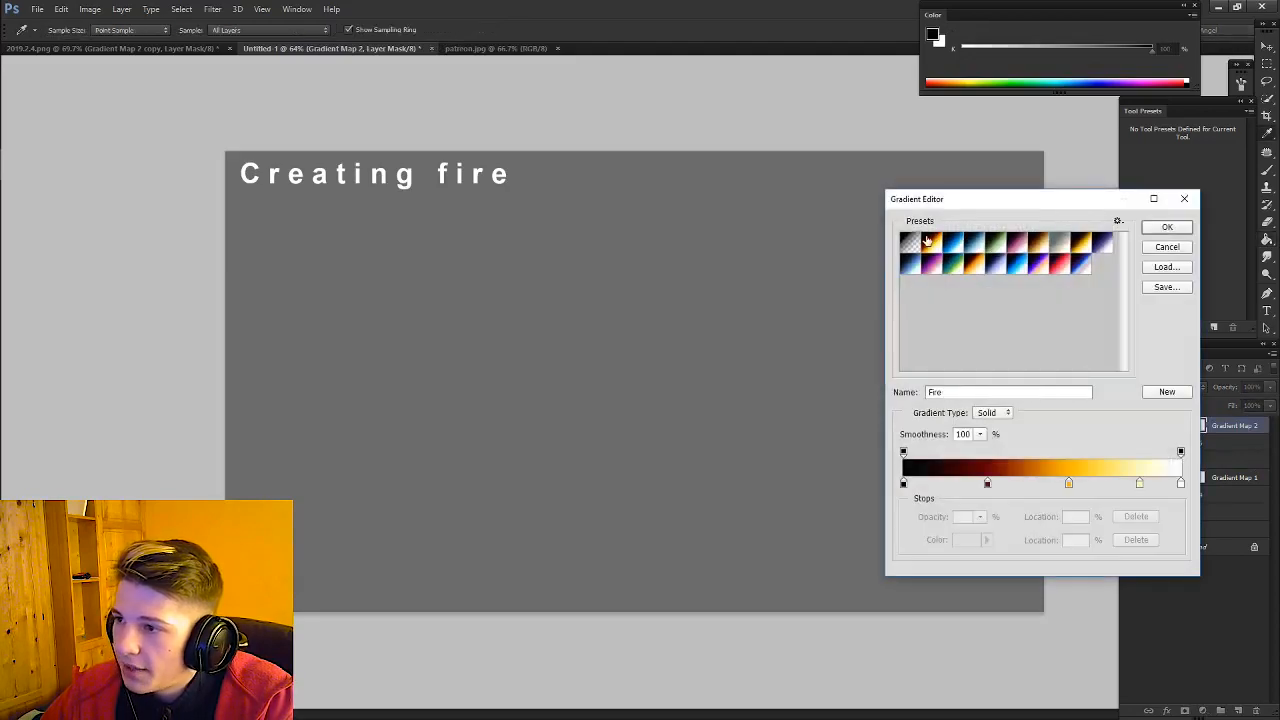
{"action": "left_click", "coordinate": [970, 268]}
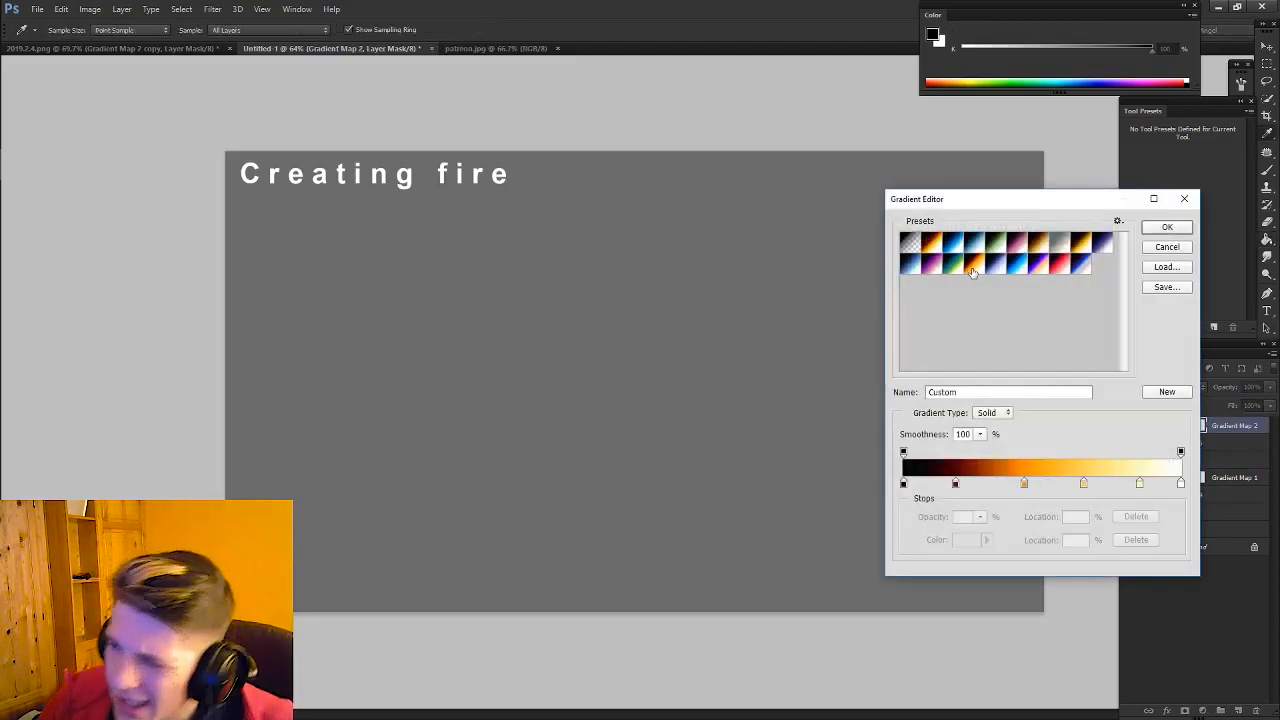
{"action": "left_click", "coordinate": [1166, 228]}
Step: Make the empty clipped layer active and ready the Brick brush with white as the foreground color
{"action": "key", "text": "alt+bracketleft"}
{"action": "key", "text": "g"}
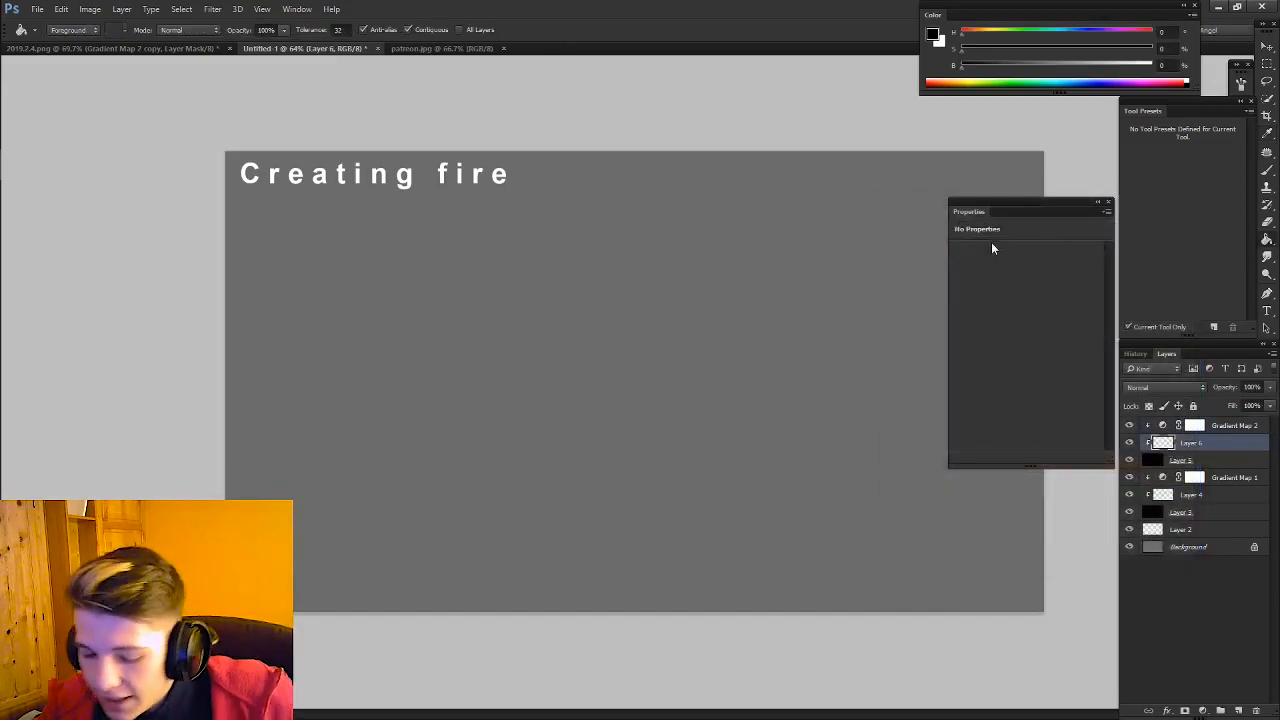
{"action": "key", "text": "b"}
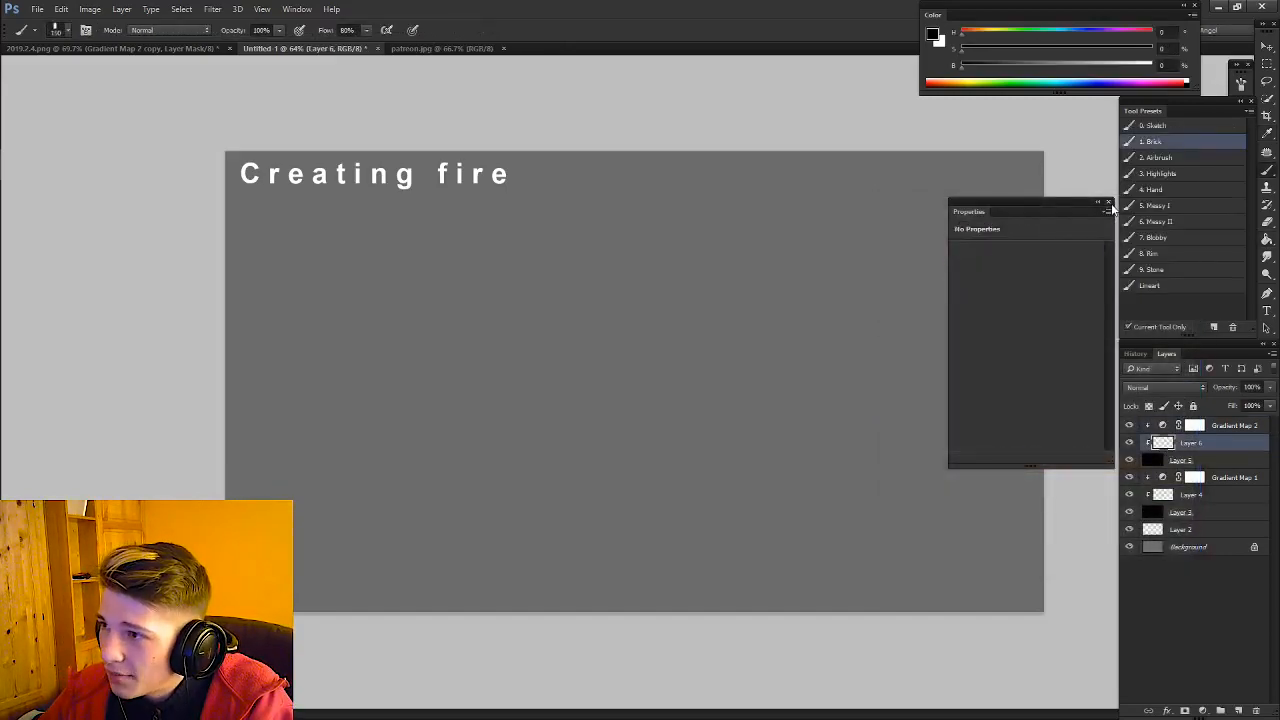
{"action": "left_click", "coordinate": [1108, 203]}
{"action": "key", "text": "x"}
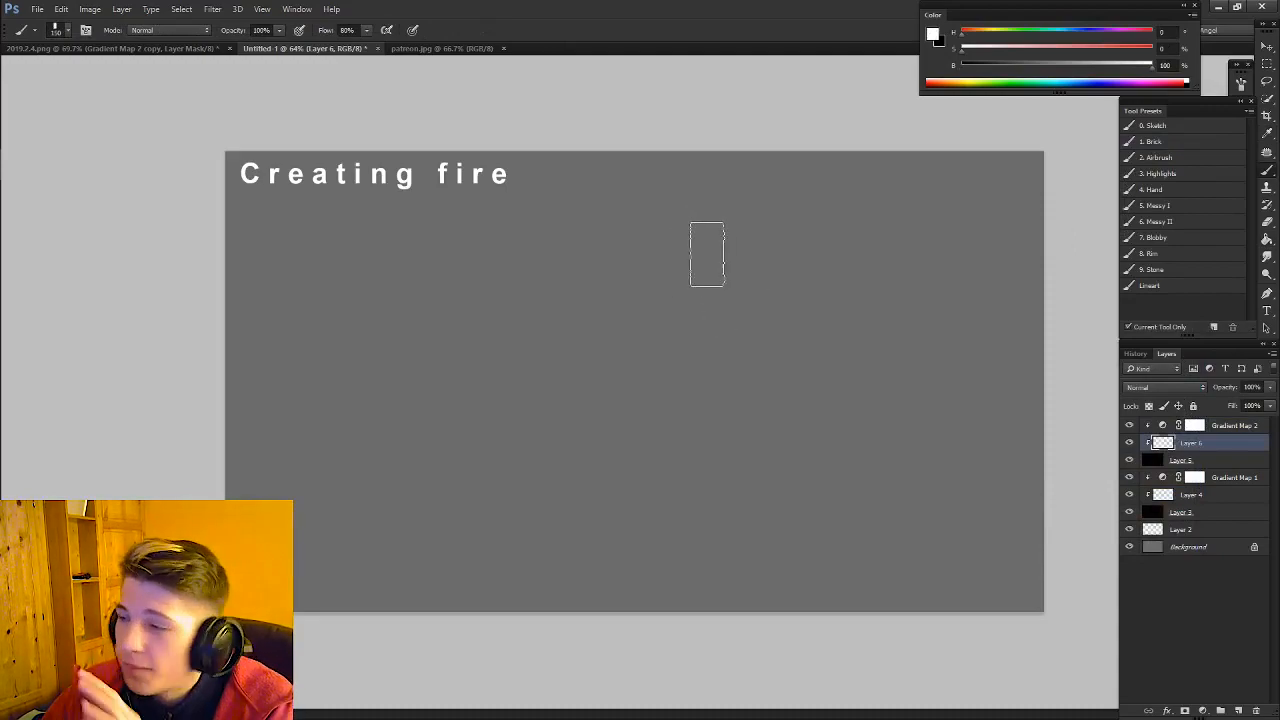
Step: Paint loose curved and straight white test strokes across the canvas, and clear the layer
{"action": "mouse_move", "coordinate": [572, 275]}
{"action": "left_mouse_down"}
{"action": "mouse_move", "coordinate": [457, 346]}
{"action": "mouse_move", "coordinate": [642, 375]}
{"action": "mouse_move", "coordinate": [645, 340]}
{"action": "left_mouse_up"}
{"action": "left_click_drag", "start_coordinate": [718, 298], "coordinate": [725, 448]}
{"action": "mouse_move", "coordinate": [812, 380]}
{"action": "left_mouse_down"}
{"action": "mouse_move", "coordinate": [908, 299]}
{"action": "mouse_move", "coordinate": [857, 525]}
{"action": "mouse_move", "coordinate": [957, 306]}
{"action": "mouse_move", "coordinate": [854, 560]}
{"action": "mouse_move", "coordinate": [694, 459]}
{"action": "mouse_move", "coordinate": [695, 476]}
{"action": "mouse_move", "coordinate": [582, 540]}
{"action": "mouse_move", "coordinate": [353, 407]}
{"action": "mouse_move", "coordinate": [466, 394]}
{"action": "mouse_move", "coordinate": [458, 357]}
{"action": "mouse_move", "coordinate": [524, 302]}
{"action": "mouse_move", "coordinate": [637, 281]}
{"action": "mouse_move", "coordinate": [675, 320]}
{"action": "left_mouse_up"}
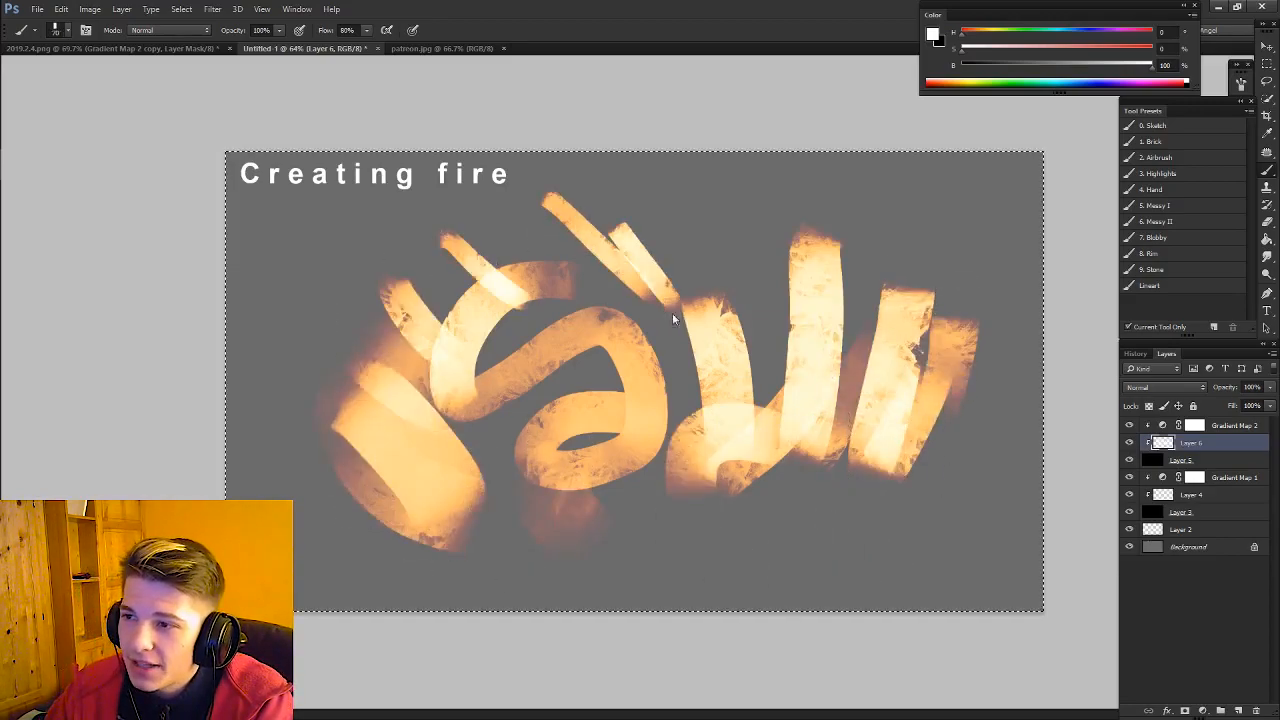
{"action": "key", "text": "Delete"}
{"action": "key", "text": "ctrl+d"}
Step: Paint overlapping textured strokes with the brush enlarged to 500 px and reduced to 300 px, and clear the layer
{"action": "left_click_drag", "start_coordinate": [886, 252], "coordinate": [434, 411]}
{"action": "key", "text": "ctrl+z"}
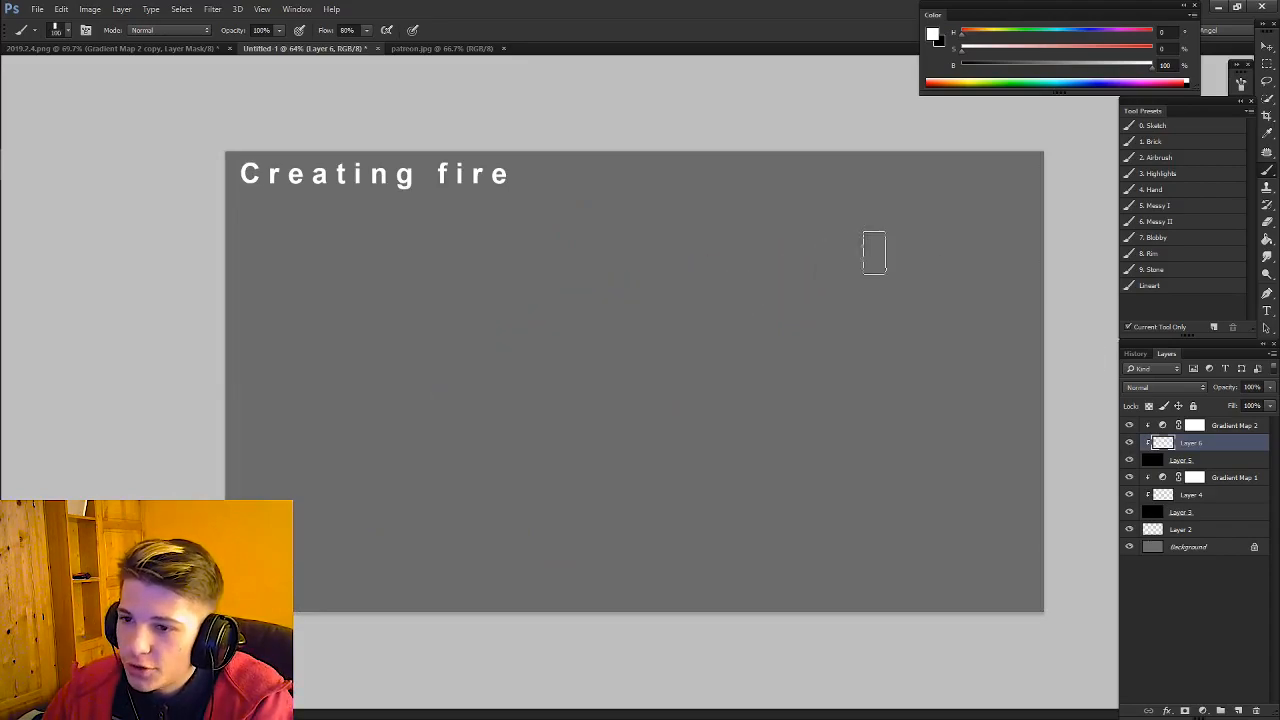
{"action": "mouse_move", "coordinate": [889, 232]}
{"action": "left_mouse_down"}
{"action": "mouse_move", "coordinate": [825, 234]}
{"action": "mouse_move", "coordinate": [443, 400]}
{"action": "left_mouse_up"}
{"action": "key", "text": "bracketright"}
{"action": "key", "text": "bracketright"}
{"action": "key", "text": "bracketright"}
{"action": "key", "text": "bracketright"}
{"action": "mouse_move", "coordinate": [528, 349]}
{"action": "left_mouse_down"}
{"action": "mouse_move", "coordinate": [775, 381]}
{"action": "mouse_move", "coordinate": [809, 471]}
{"action": "left_mouse_up"}
{"action": "key", "text": "ctrl+z"}
{"action": "mouse_move", "coordinate": [770, 280]}
{"action": "left_mouse_down"}
{"action": "mouse_move", "coordinate": [837, 349]}
{"action": "mouse_move", "coordinate": [857, 417]}
{"action": "left_mouse_up"}
{"action": "left_click_drag", "start_coordinate": [467, 364], "coordinate": [495, 361]}
{"action": "key", "text": "ctrl+z"}
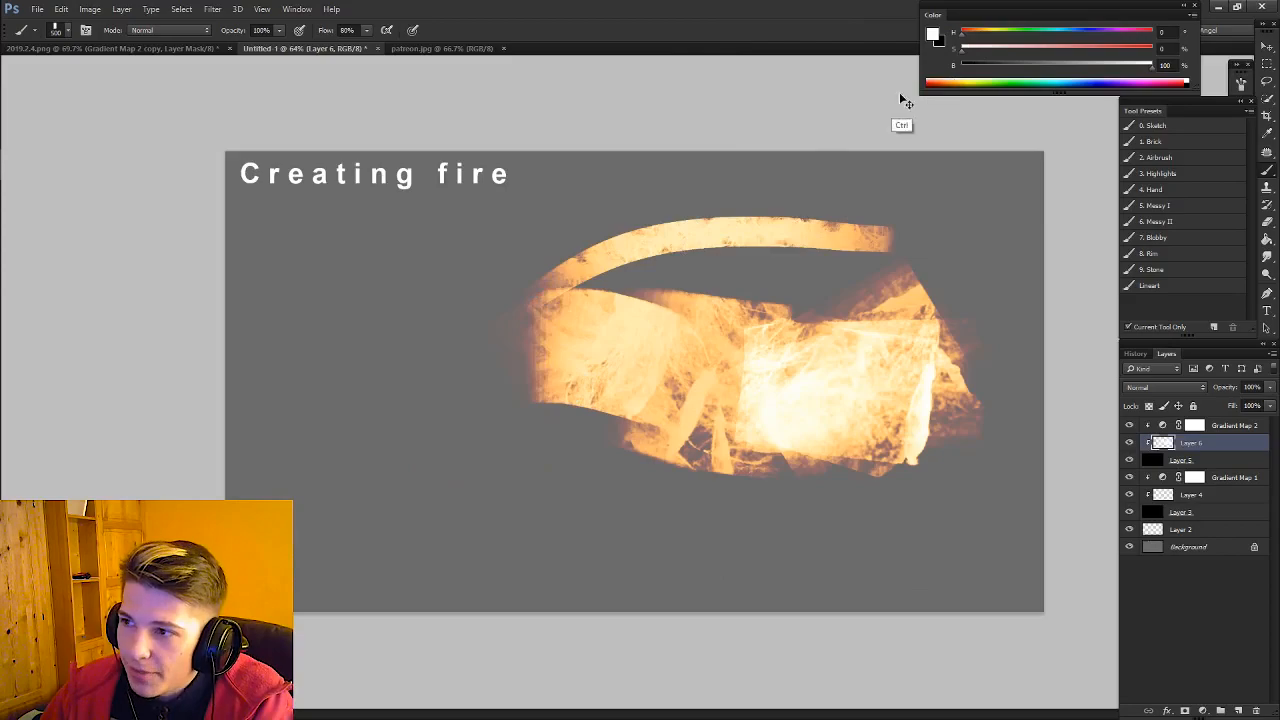
{"action": "left_click_drag", "start_coordinate": [822, 210], "coordinate": [794, 240]}
{"action": "left_click_drag", "start_coordinate": [692, 320], "coordinate": [660, 335]}
{"action": "key", "text": "bracketleft"}
{"action": "key", "text": "bracketleft"}
{"action": "left_click_drag", "start_coordinate": [540, 323], "coordinate": [680, 435]}
{"action": "key", "text": "ctrl+a"}
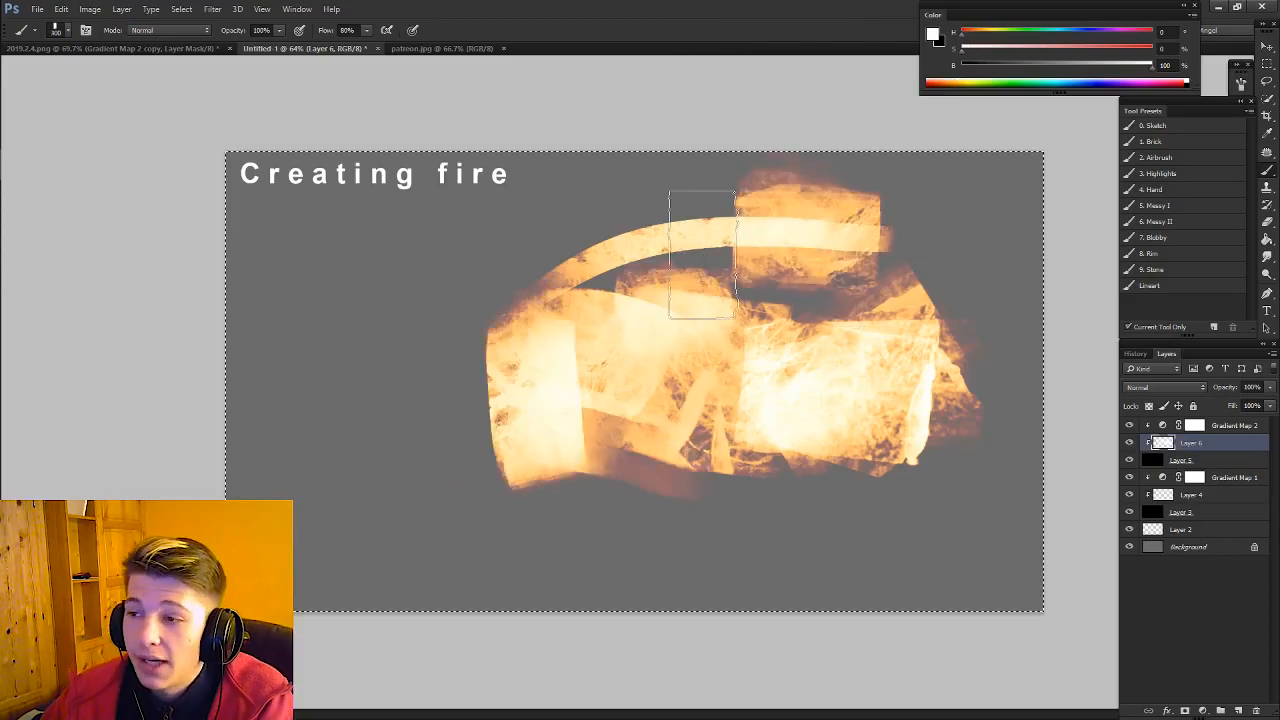
{"action": "key", "text": "Delete"}
{"action": "key", "text": "ctrl+d"}
Step: Try a few more textured white strokes on the left part of the canvas
{"action": "mouse_move", "coordinate": [658, 379]}
{"action": "left_mouse_down"}
{"action": "mouse_move", "coordinate": [619, 322]}
{"action": "mouse_move", "coordinate": [449, 332]}
{"action": "mouse_move", "coordinate": [543, 366]}
{"action": "left_mouse_up"}
{"action": "key", "text": "ctrl+z"}
{"action": "mouse_move", "coordinate": [486, 337]}
{"action": "left_mouse_down"}
{"action": "mouse_move", "coordinate": [463, 383]}
{"action": "mouse_move", "coordinate": [570, 435]}
{"action": "left_mouse_up"}
Step: Choose a 675 px smoke-shaped brush and, on the emptied layer, stamp two flames side by side on the canvas's left half
{"action": "right_click", "coordinate": [515, 415]}
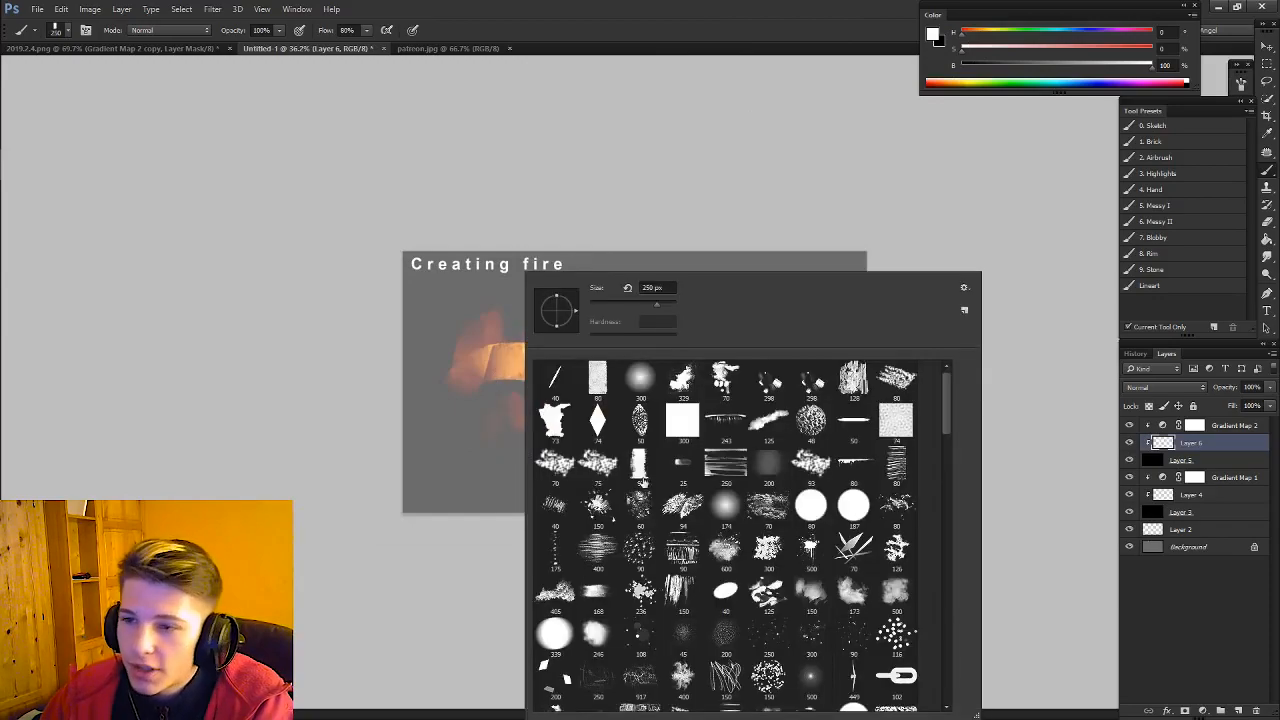
{"action": "mouse_move", "coordinate": [944, 395]}
{"action": "left_mouse_down"}
{"action": "mouse_move", "coordinate": [948, 523]}
{"action": "mouse_move", "coordinate": [970, 451]}
{"action": "mouse_move", "coordinate": [959, 450]}
{"action": "mouse_move", "coordinate": [958, 513]}
{"action": "mouse_move", "coordinate": [949, 506]}
{"action": "left_mouse_up"}
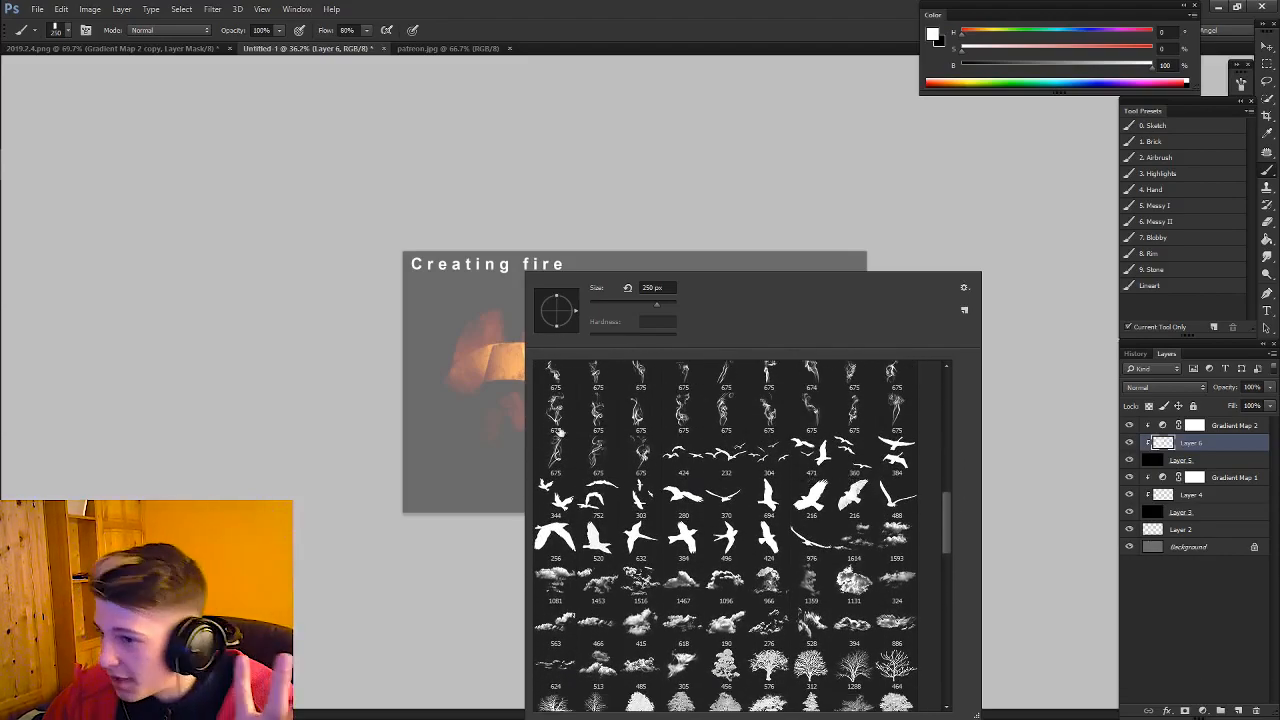
{"action": "key", "text": "Return"}
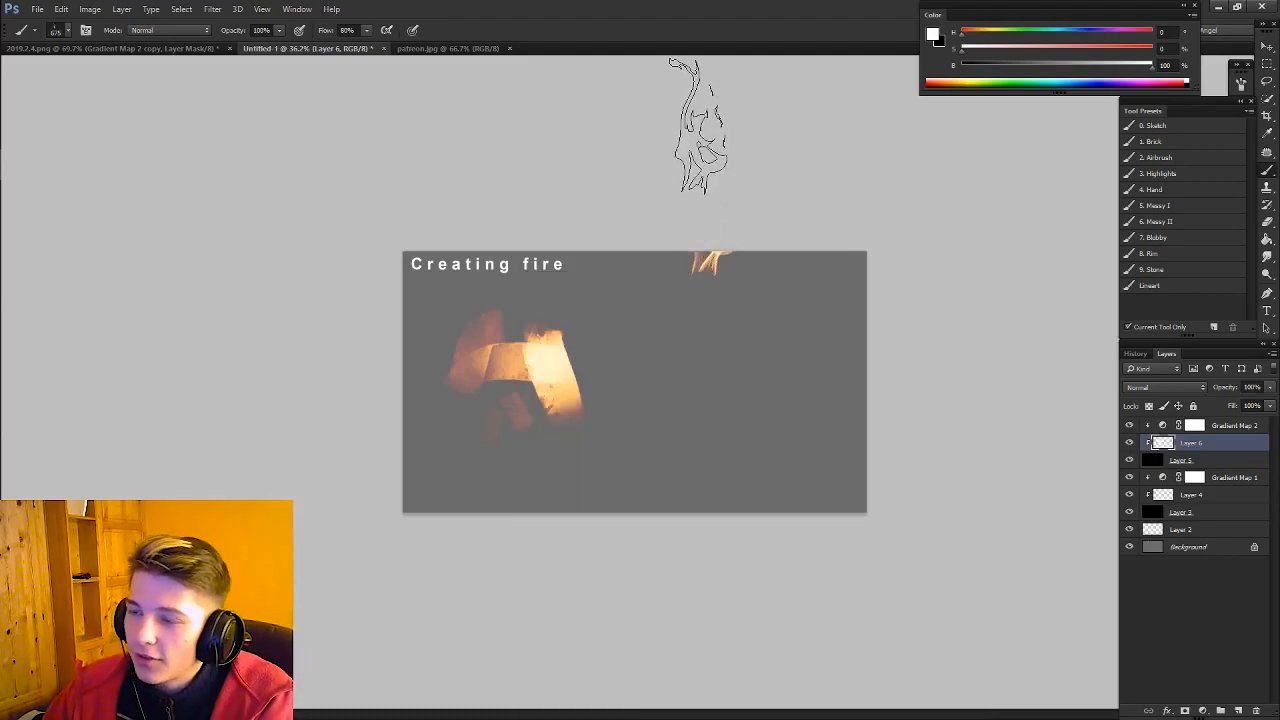
{"action": "key", "text": "ctrl+z"}
{"action": "left_click", "coordinate": [552, 350]}
{"action": "key", "text": "ctrl+z"}
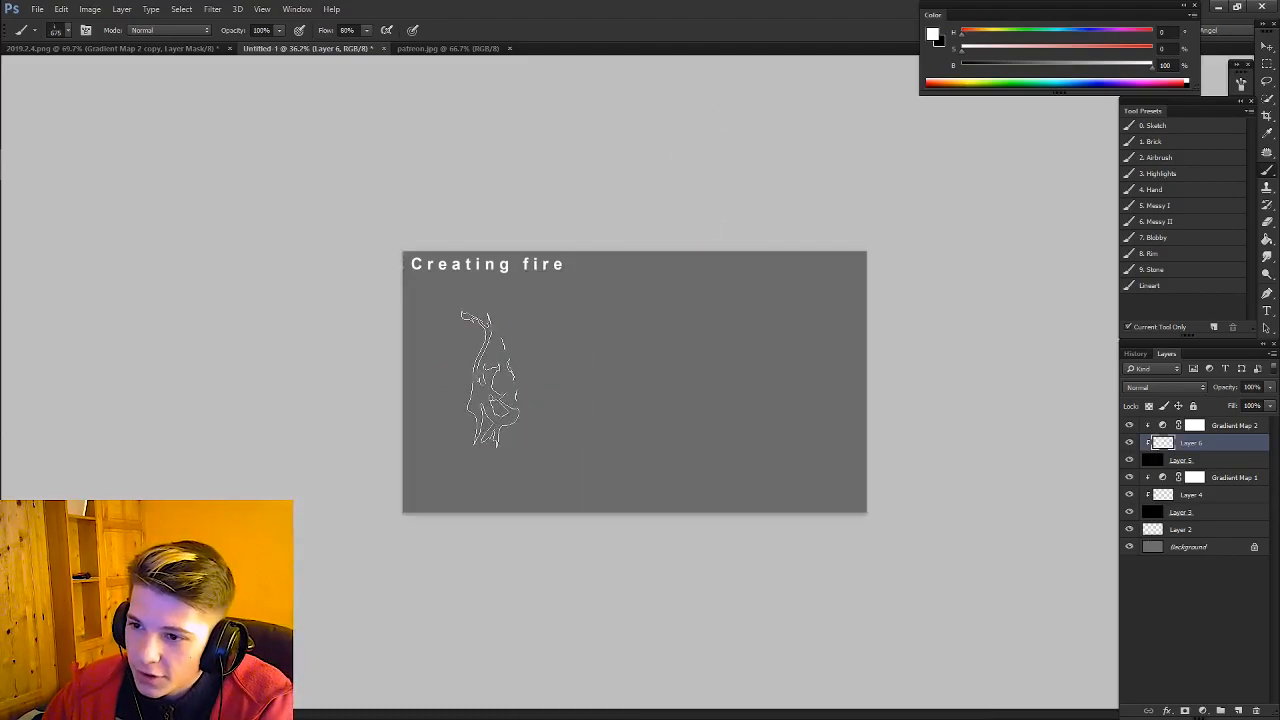
{"action": "left_click", "coordinate": [490, 378]}
{"action": "left_click", "coordinate": [554, 370]}
Step: Stamp a third flame beside the first two using a different smoke-shaped brush
{"action": "right_click", "coordinate": [607, 380]}
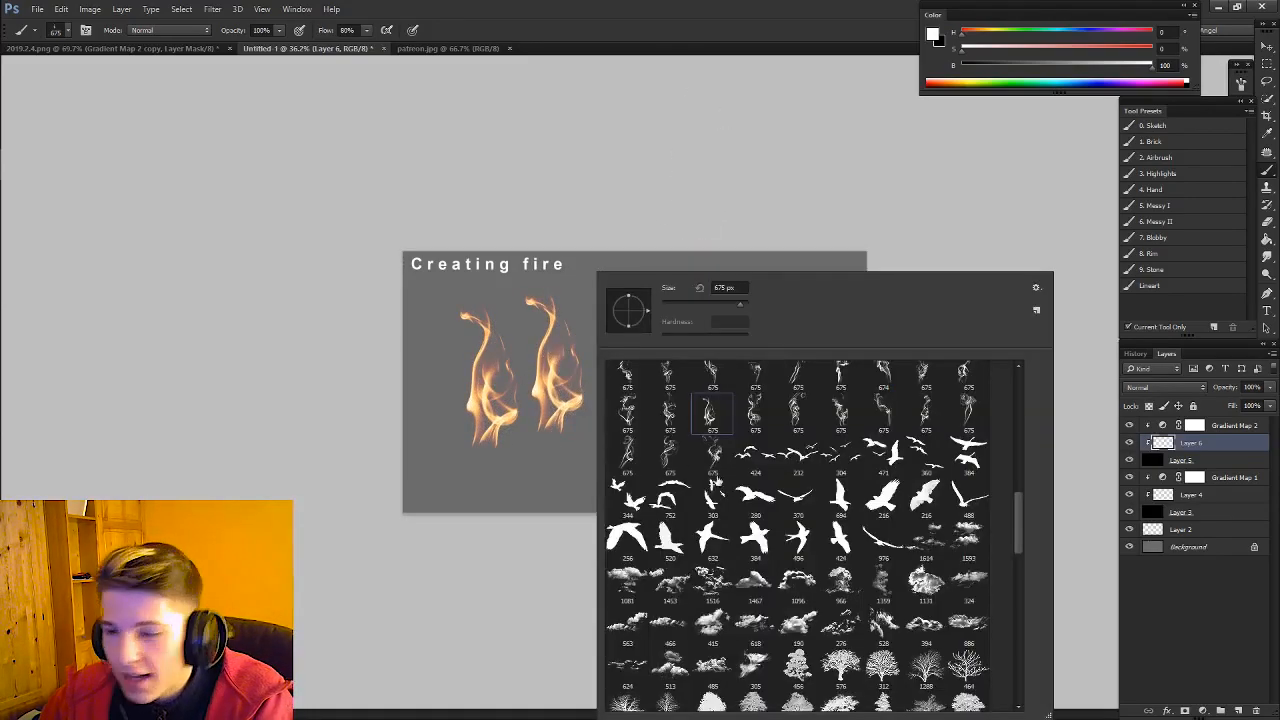
{"action": "double_click", "coordinate": [768, 415]}
{"action": "left_click", "coordinate": [694, 360]}
{"action": "key", "text": "ctrl+z"}
{"action": "left_click", "coordinate": [650, 380]}
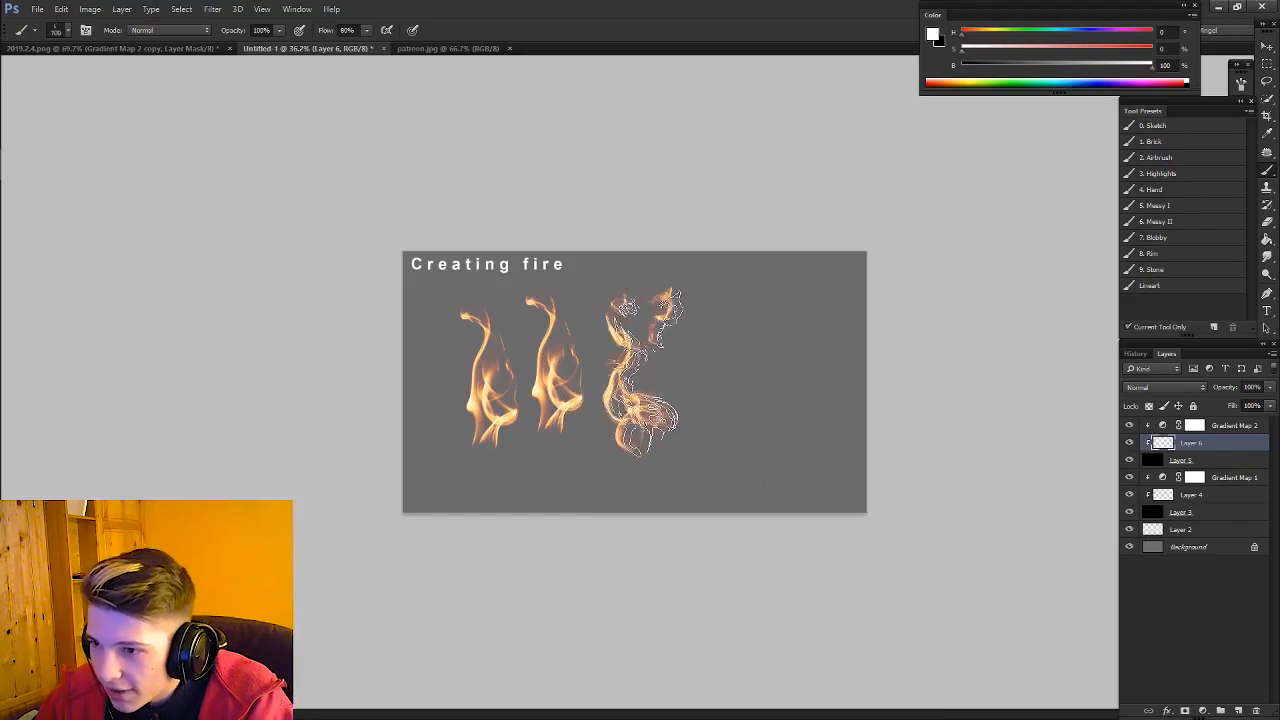
Step: Stamp a fourth flame beside the third with another smoke-shaped brush at 800 px, and reopen the brush selection
{"action": "right_click", "coordinate": [643, 455]}
{"action": "double_click", "coordinate": [800, 415]}
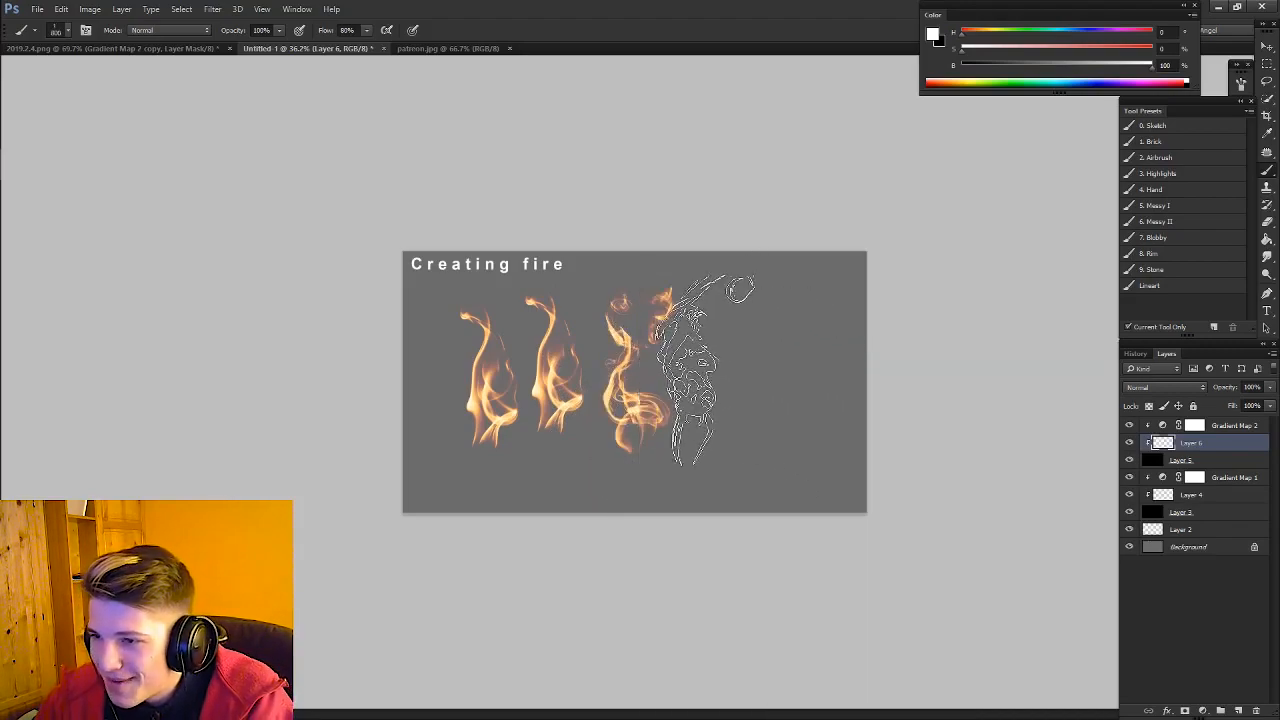
{"action": "left_click", "coordinate": [742, 371]}
{"action": "right_click", "coordinate": [690, 410]}
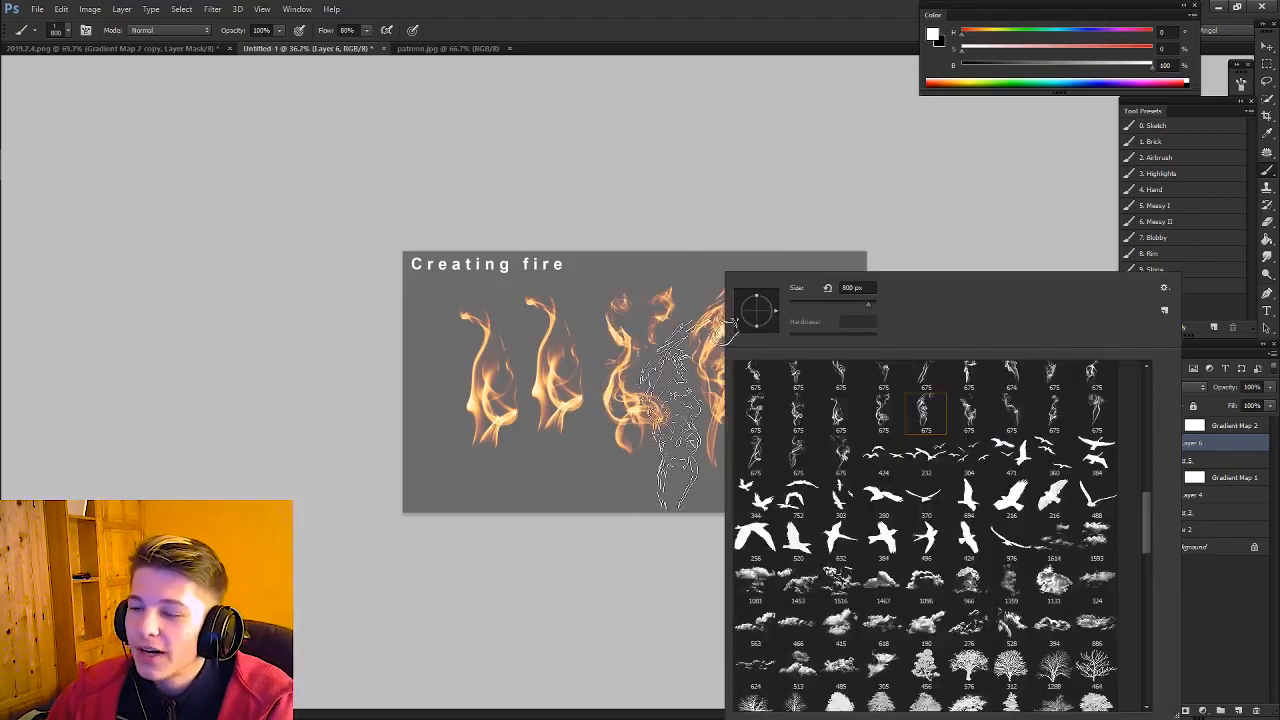
Step: Choose a cloud-shaped brush, clear the painted layer and stamp clouds across the canvas's left half
{"action": "double_click", "coordinate": [1113, 538]}
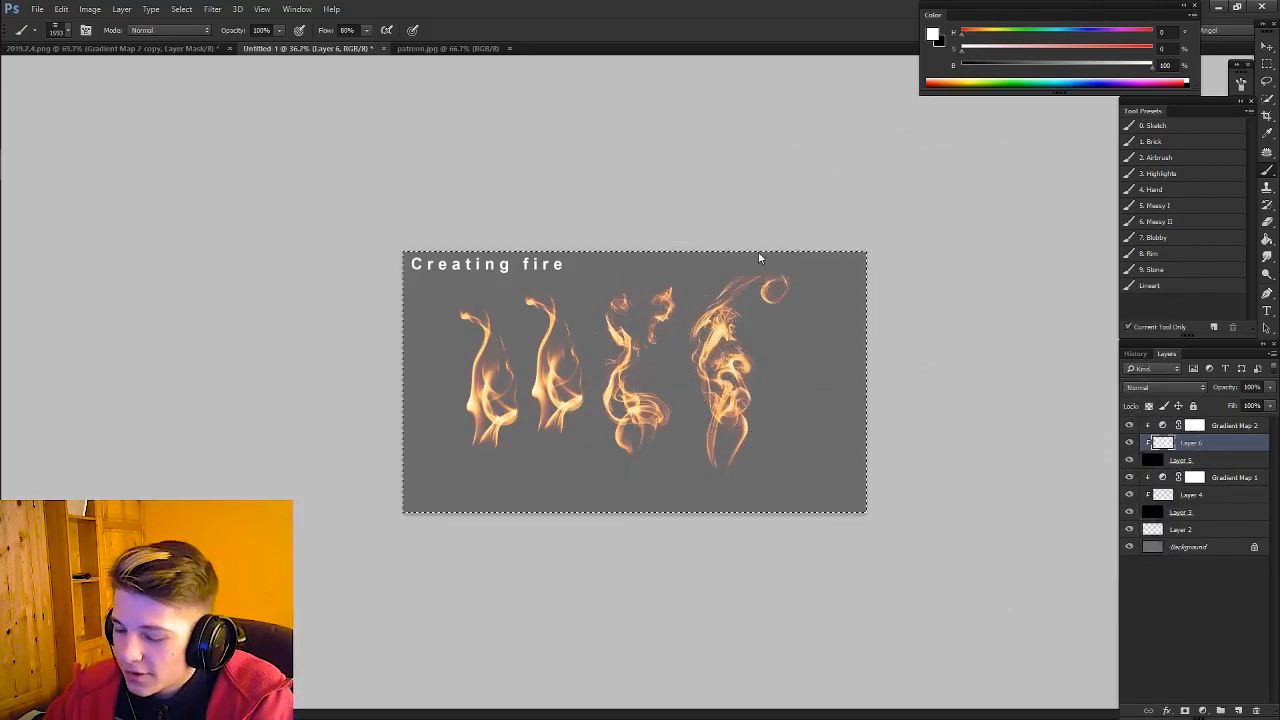
{"action": "key", "text": "Delete"}
{"action": "left_click", "coordinate": [546, 340]}
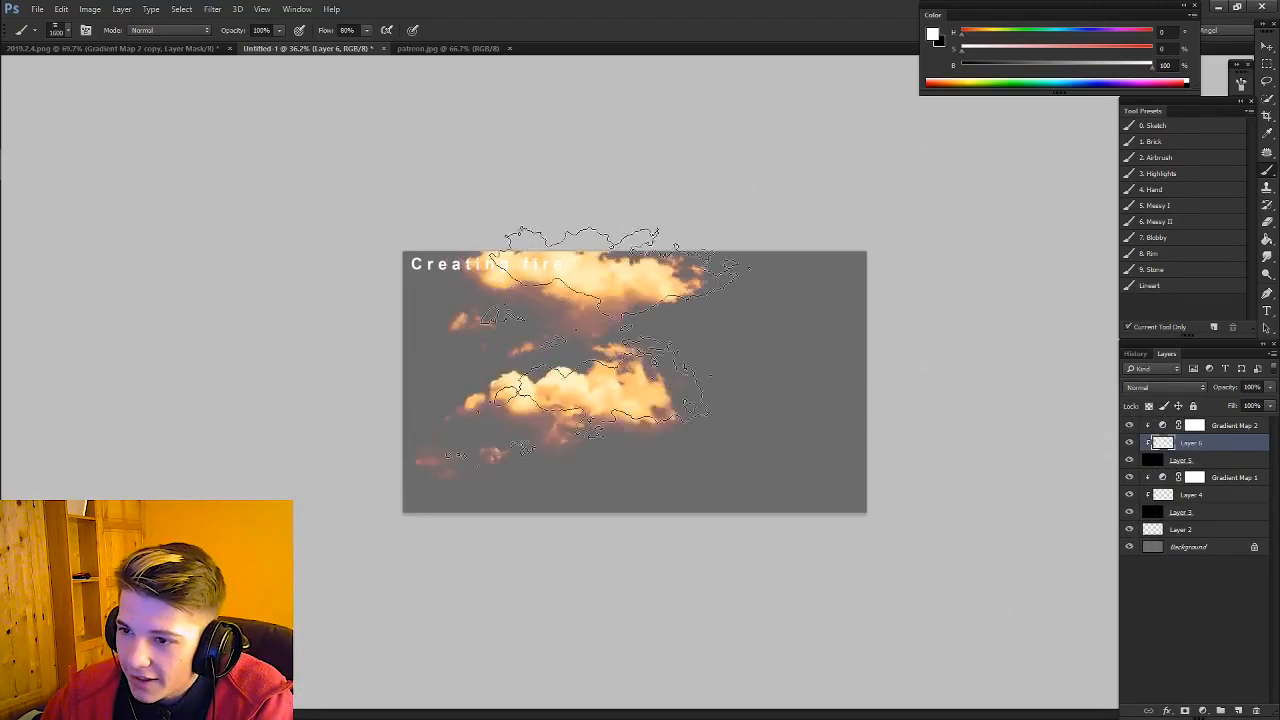
Step: Stamp another cloud on the canvas's right side using a different cloud-shaped brush at 1300 px, redoing the first placement
{"action": "right_click", "coordinate": [740, 276]}
{"action": "key", "text": "Return"}
{"action": "left_click", "coordinate": [783, 350]}
{"action": "key", "text": "ctrl+z"}
{"action": "left_click", "coordinate": [800, 365]}
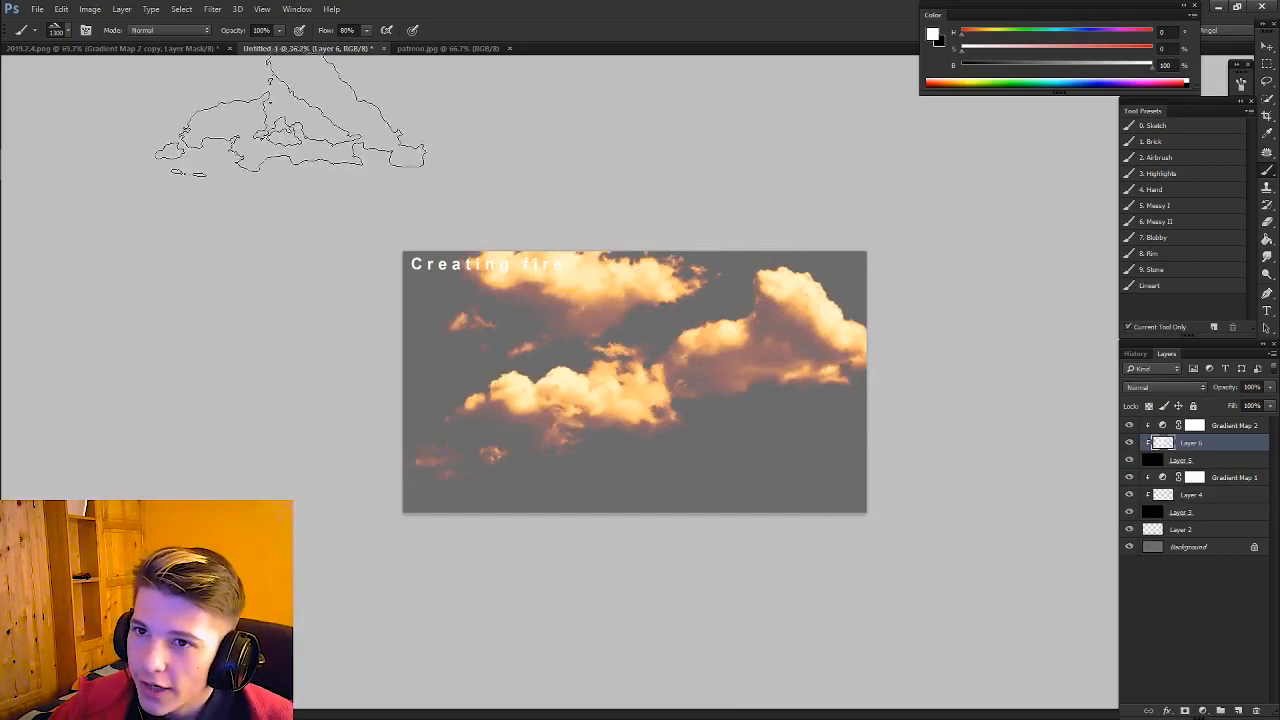
Step: View the portrait document 2019.2.4.png again and return to the Creating fire document
{"action": "left_click", "coordinate": [209, 47]}
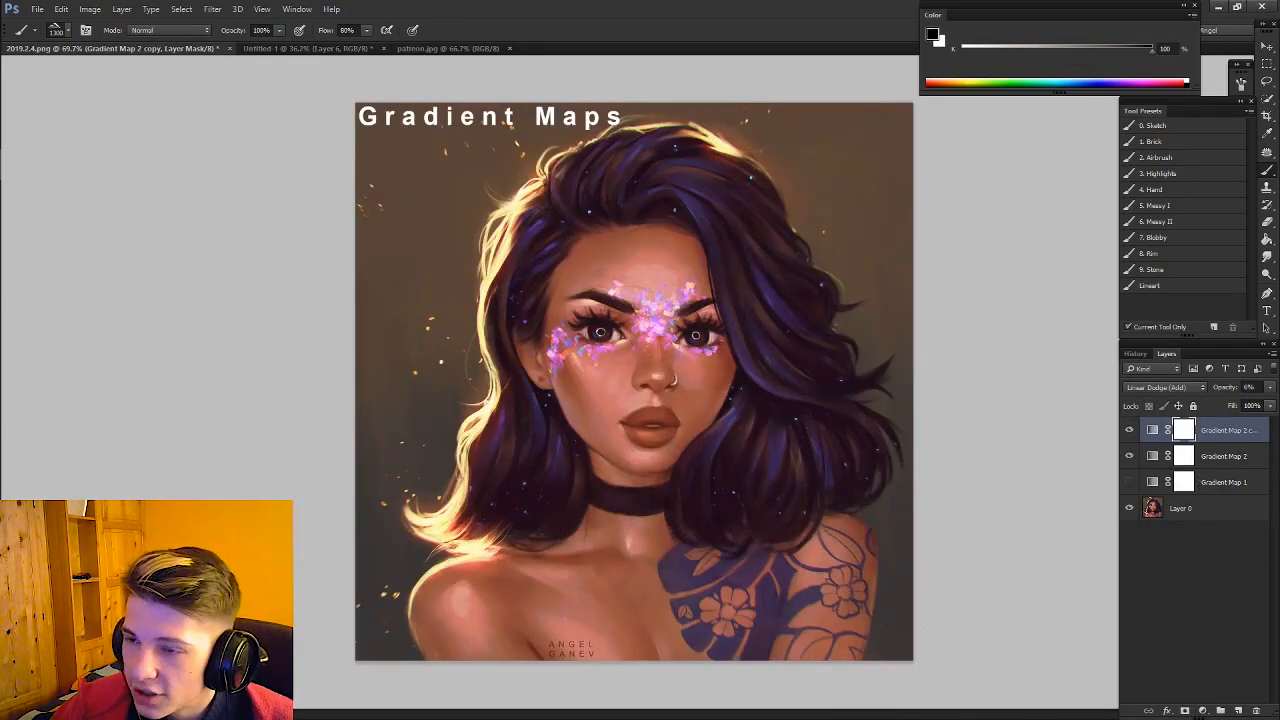
{"action": "left_click", "coordinate": [295, 48]}
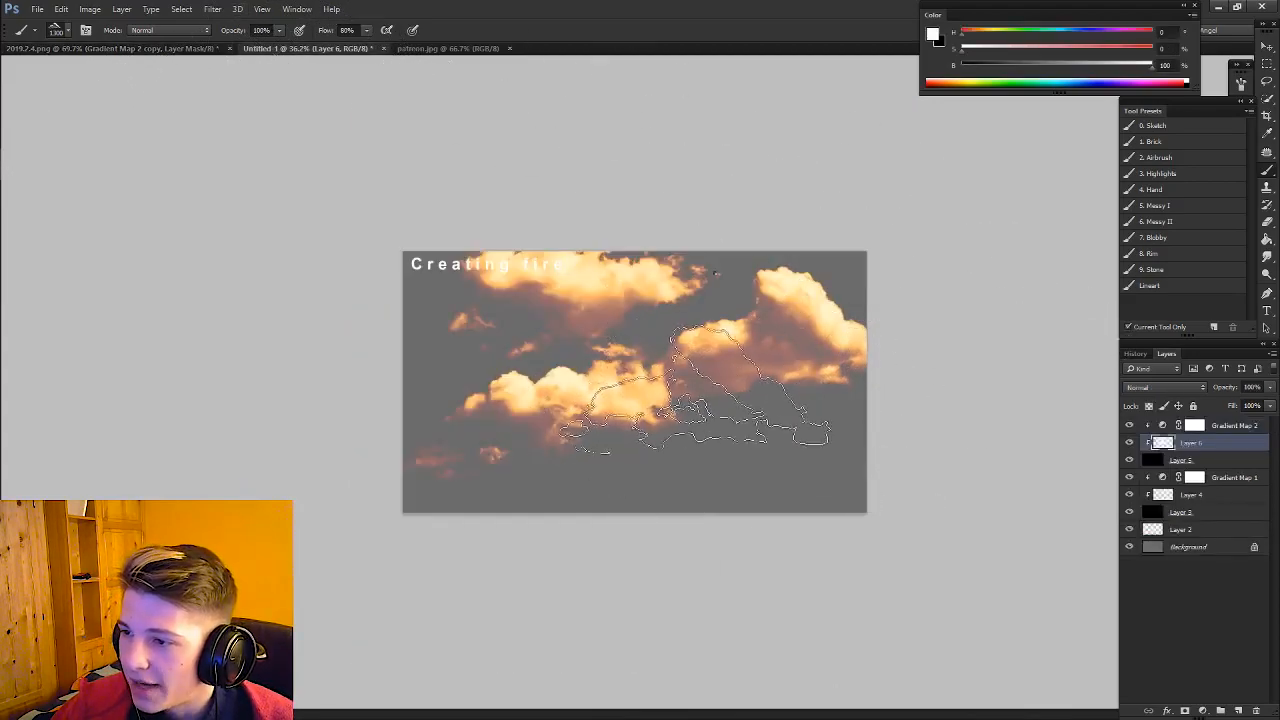
Step: Choose a bird-shaped brush at 300 px and stamp a group of birds below the right-hand cloud
{"action": "right_click", "coordinate": [712, 460]}
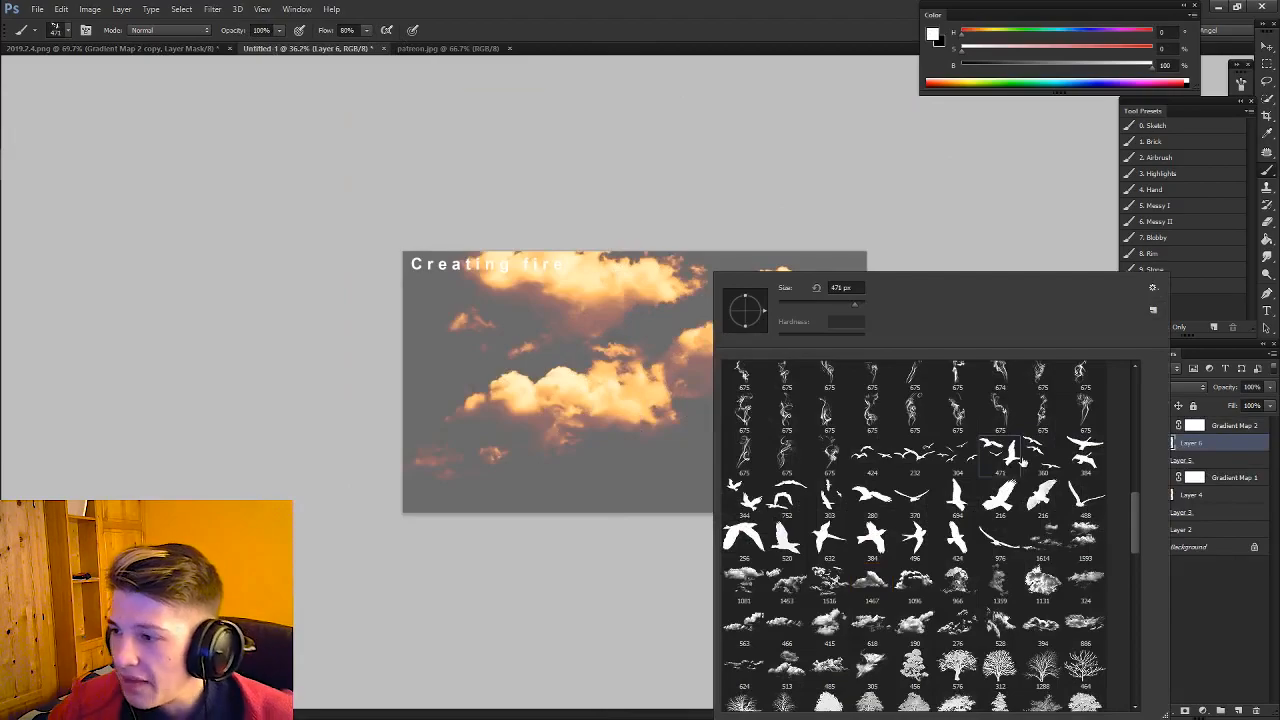
{"action": "left_click", "coordinate": [820, 205]}
{"action": "left_click", "coordinate": [745, 420]}
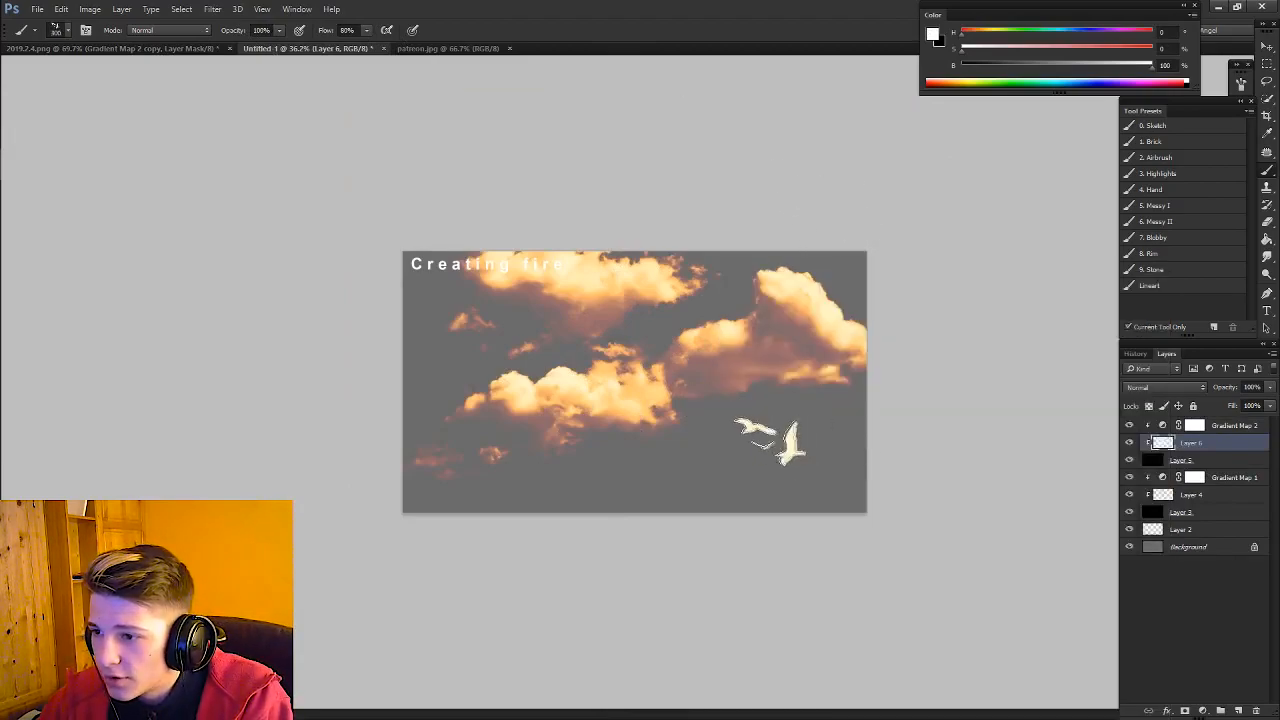
Step: Apply a Gaussian Blur with a 2-pixel radius to the layer with the clouds and birds
{"action": "key", "text": "ctrl+alt+f"}
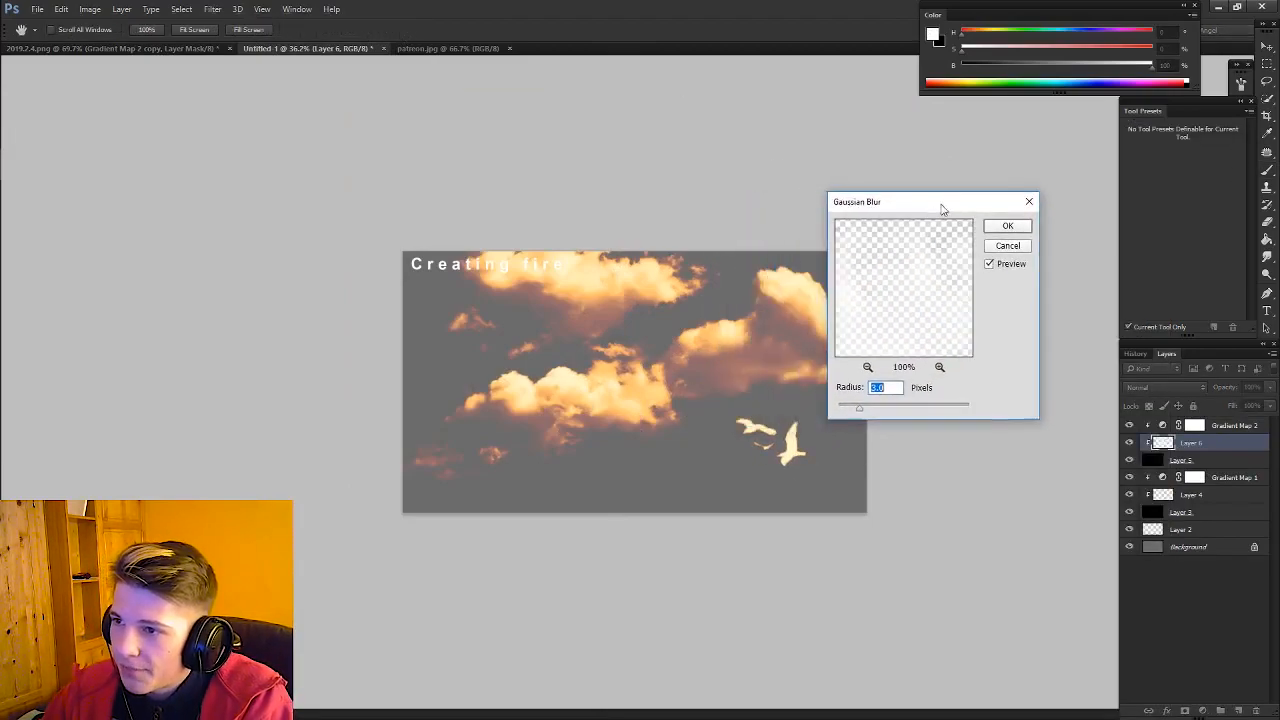
{"action": "key", "text": "Return"}
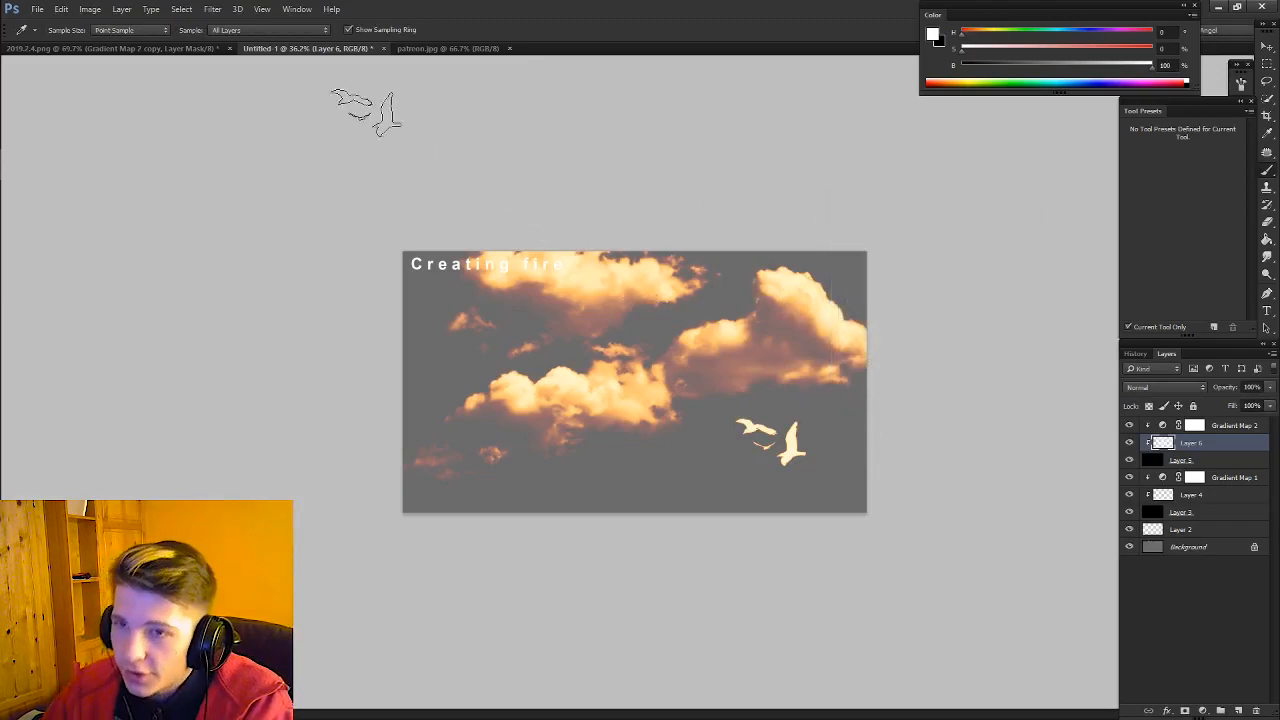
{"action": "left_click", "coordinate": [297, 9]}
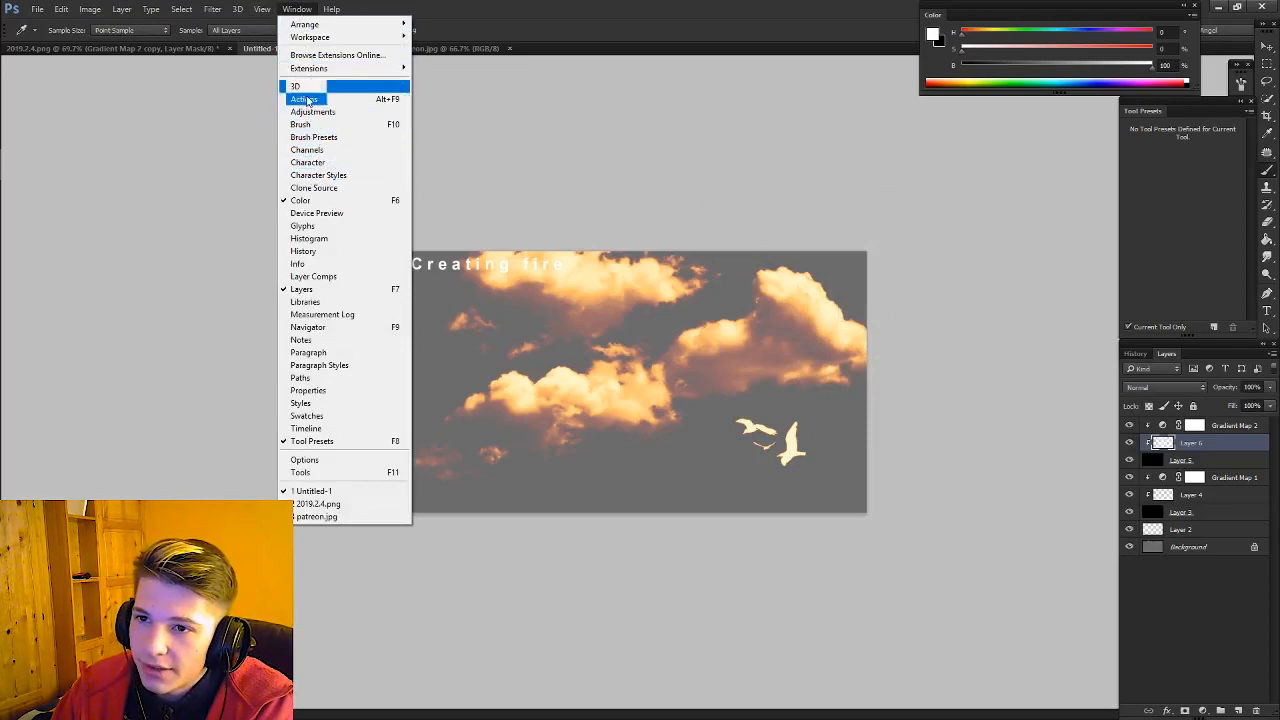
{"action": "mouse_move", "coordinate": [213, 9]}
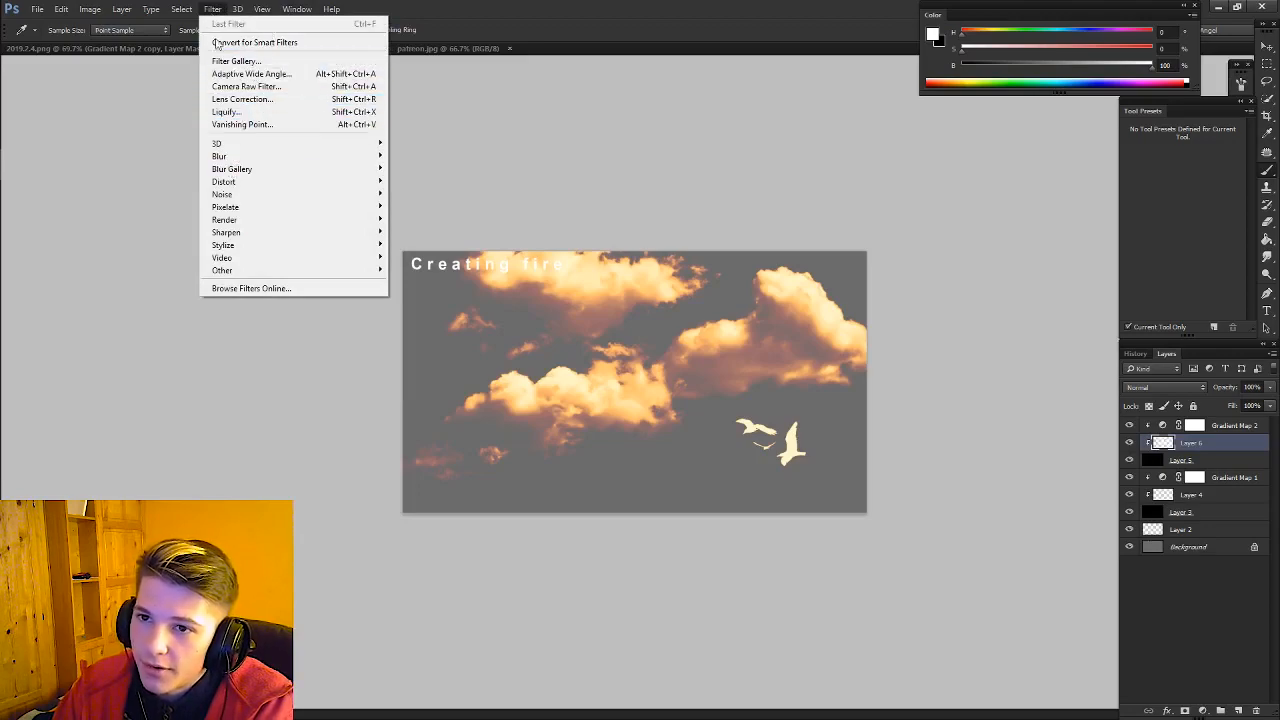
{"action": "mouse_move", "coordinate": [230, 158]}
{"action": "left_click", "coordinate": [424, 207]}
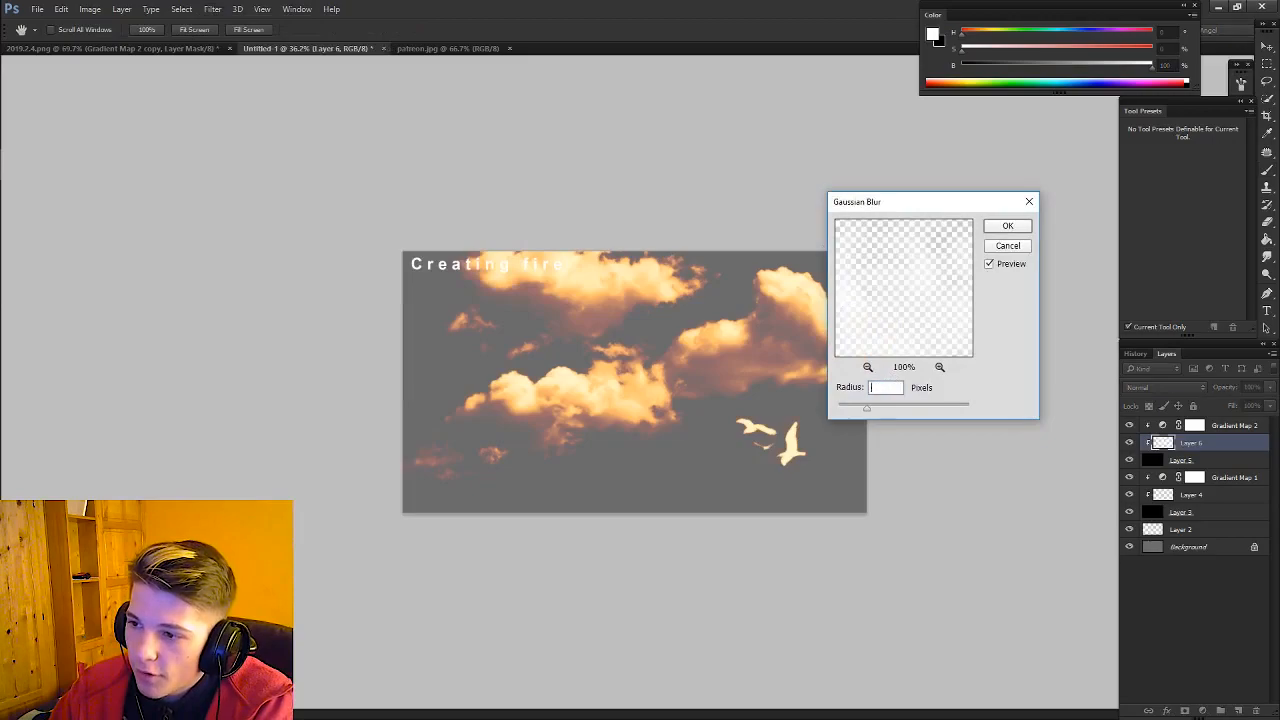
{"action": "type", "text": "2"}
{"action": "key", "text": "Return"}
Step: Reduce the bird brush to 25 px and try short strokes around the right-hand cloud
{"action": "left_click_drag", "start_coordinate": [808, 473], "coordinate": [873, 428]}
{"action": "mouse_move", "coordinate": [801, 388]}
{"action": "left_mouse_down"}
{"action": "mouse_move", "coordinate": [844, 359]}
{"action": "mouse_move", "coordinate": [834, 332]}
{"action": "left_mouse_up"}
{"action": "key", "text": "["}
{"action": "key", "text": "["}
{"action": "key", "text": "["}
{"action": "key", "text": "["}
{"action": "key", "text": "["}
{"action": "key", "text": "["}
{"action": "key", "text": "["}
{"action": "key", "text": "["}
{"action": "key", "text": "["}
{"action": "key", "text": "["}
{"action": "key", "text": "["}
{"action": "key", "text": "["}
{"action": "left_click_drag", "start_coordinate": [793, 283], "coordinate": [797, 377]}
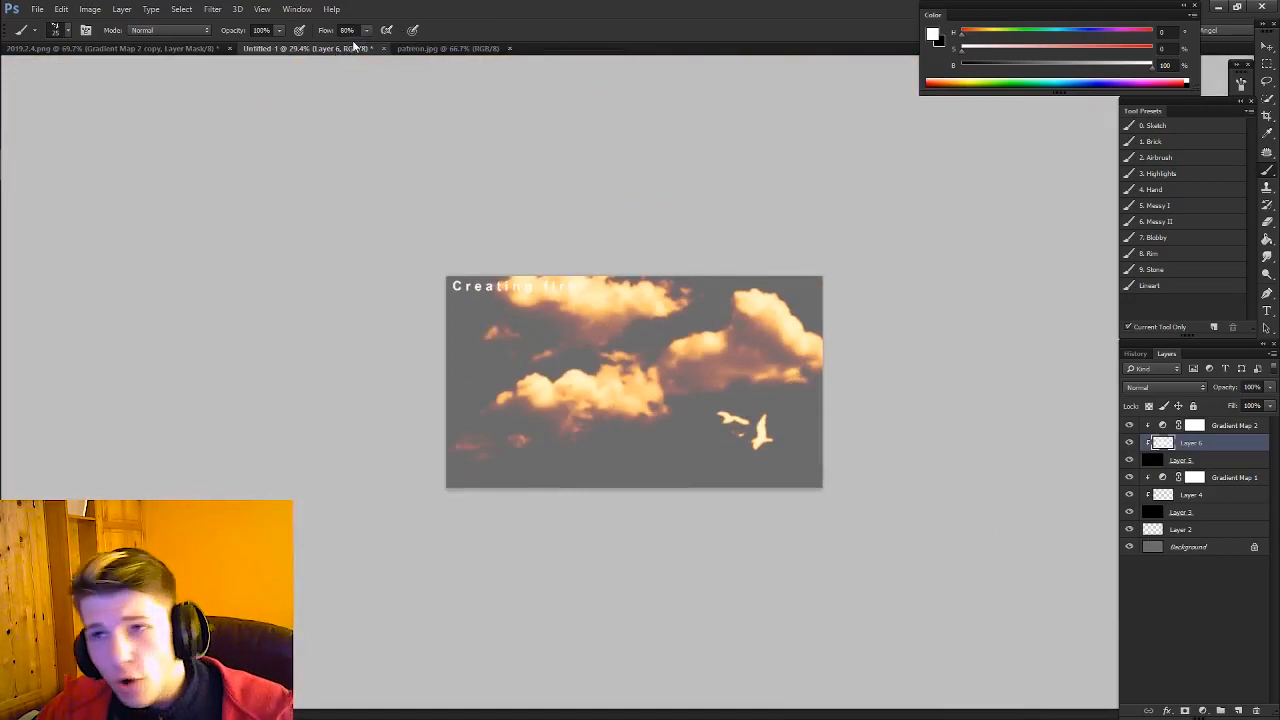
Step: Switch to the patreon.jpg document
{"action": "left_click", "coordinate": [410, 49]}
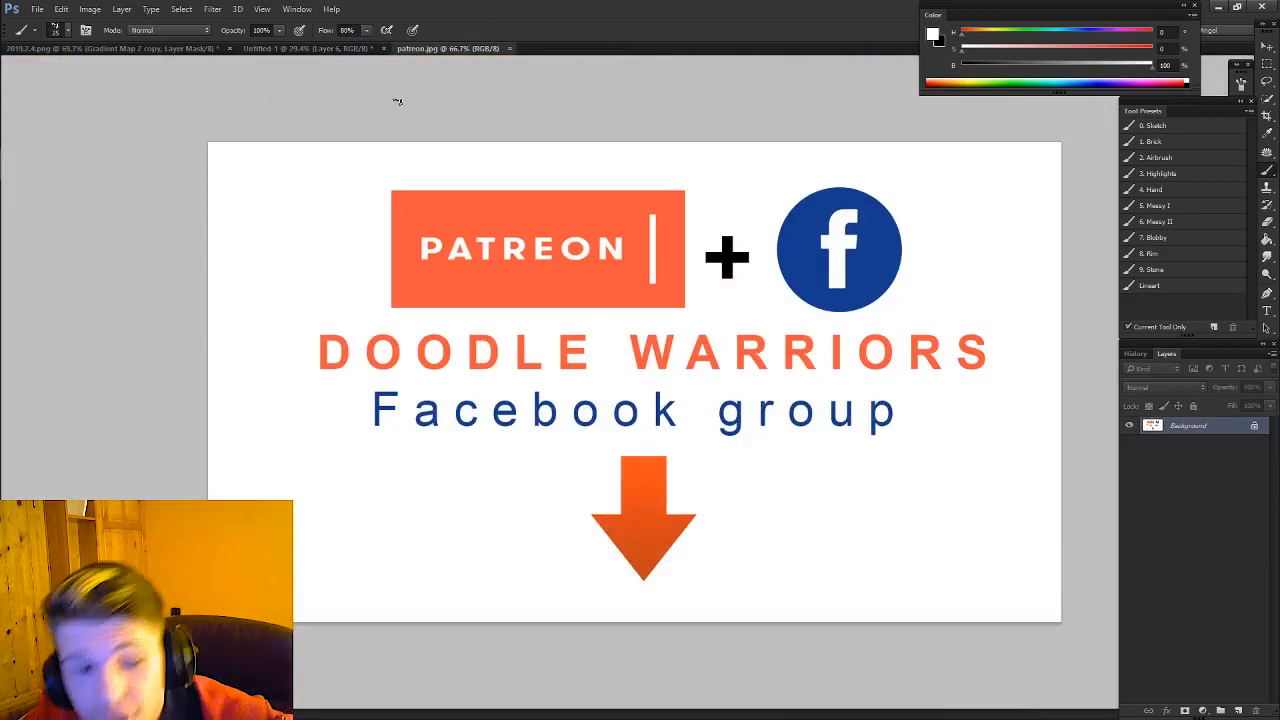